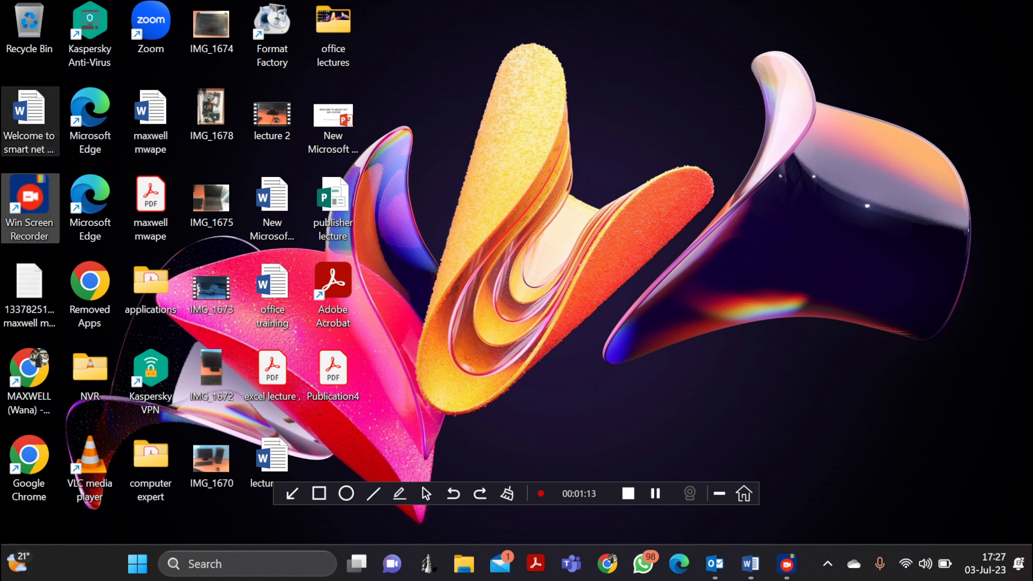
# Open the 'Welcome to smart net' Word document from the desktop.
pyautogui.doubleClick(29, 115)
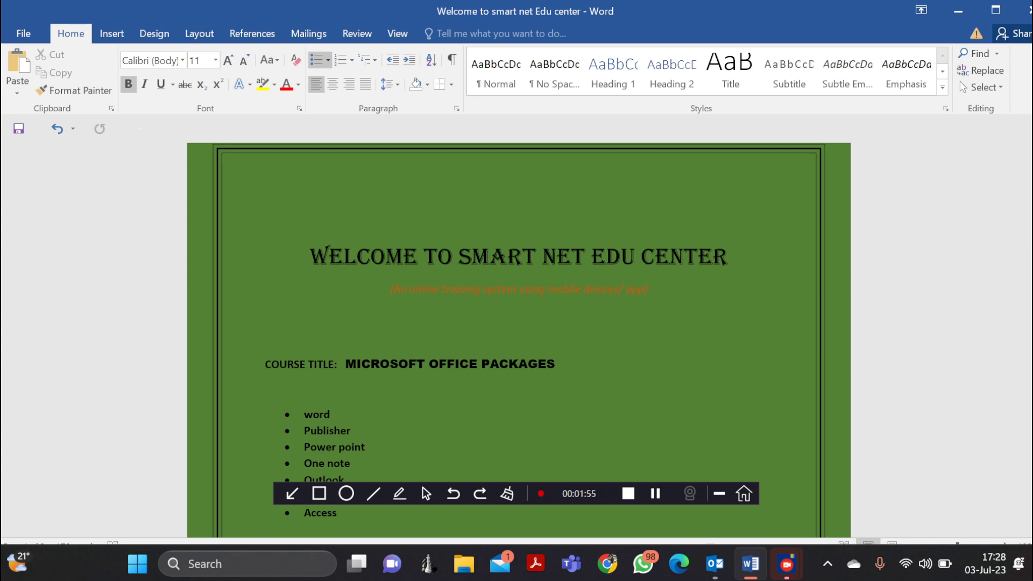
pyautogui.scroll(-3, 519, 329)
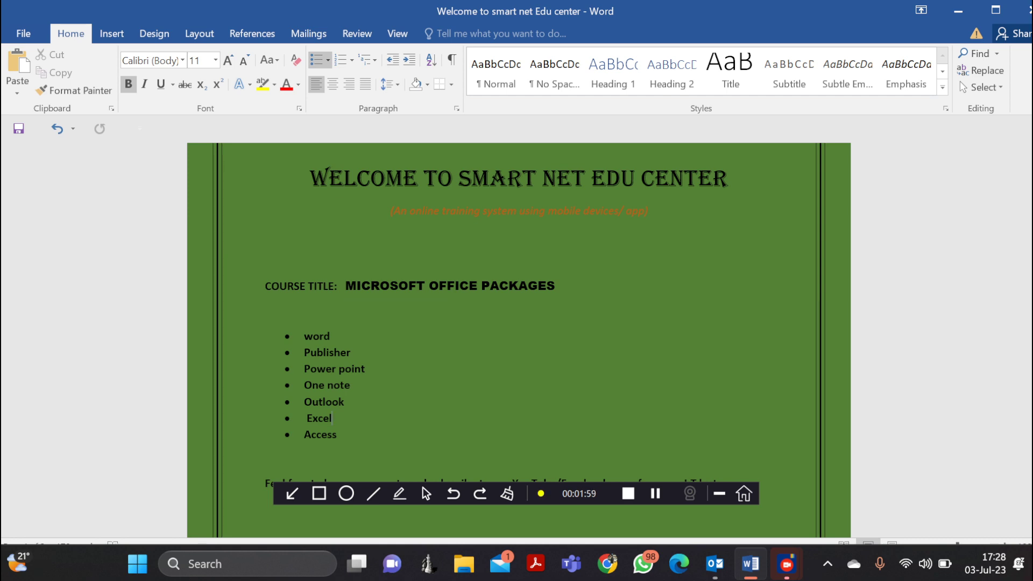
pyautogui.click(330, 336)
pyautogui.click(350, 352)
pyautogui.scroll(-4, 517, 323)
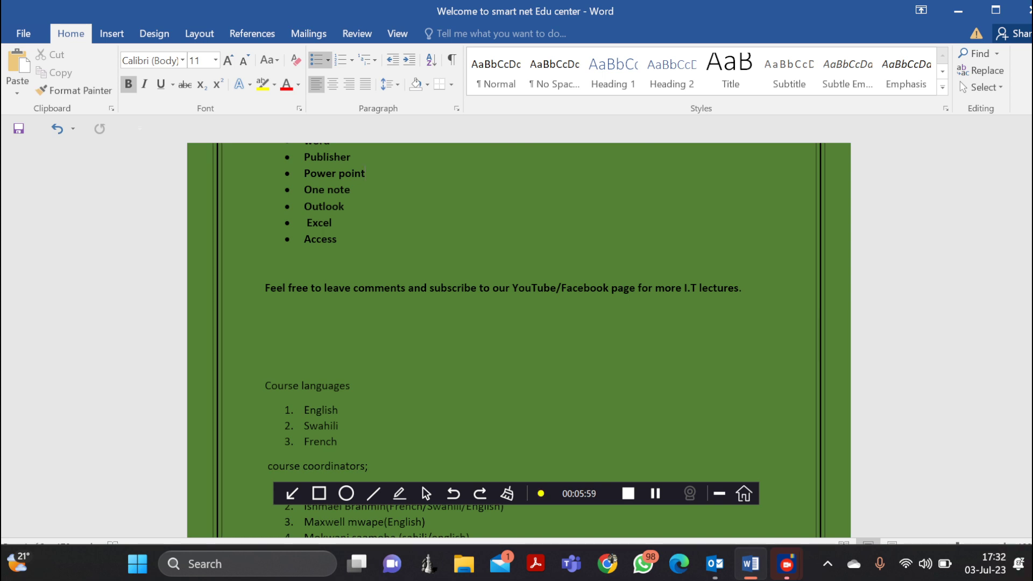
pyautogui.scroll(-3, 516, 323)
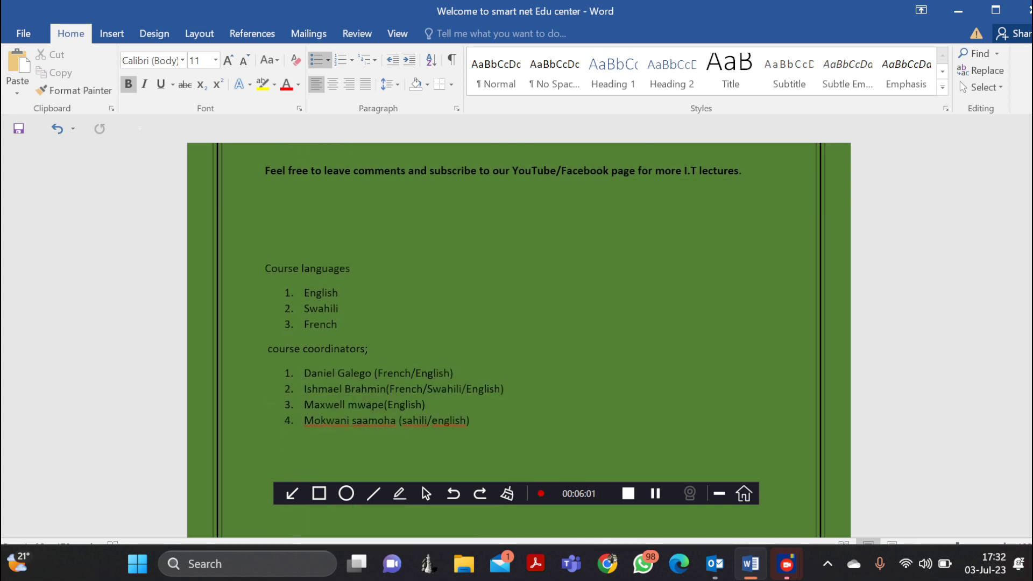
pyautogui.scroll(2, 516, 322)
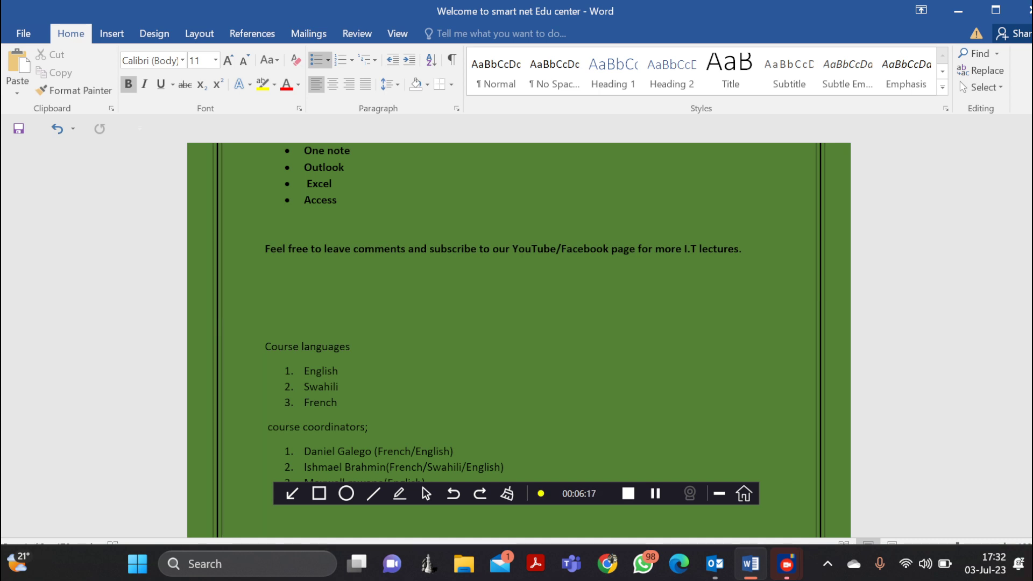
pyautogui.scroll(-3, 502, 309)
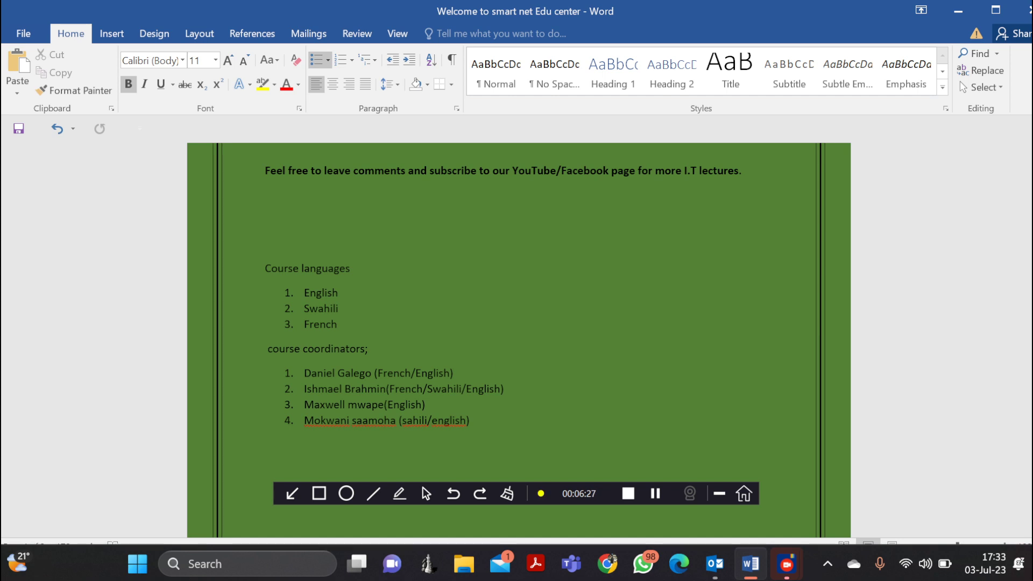
pyautogui.scroll(-3, 519, 338)
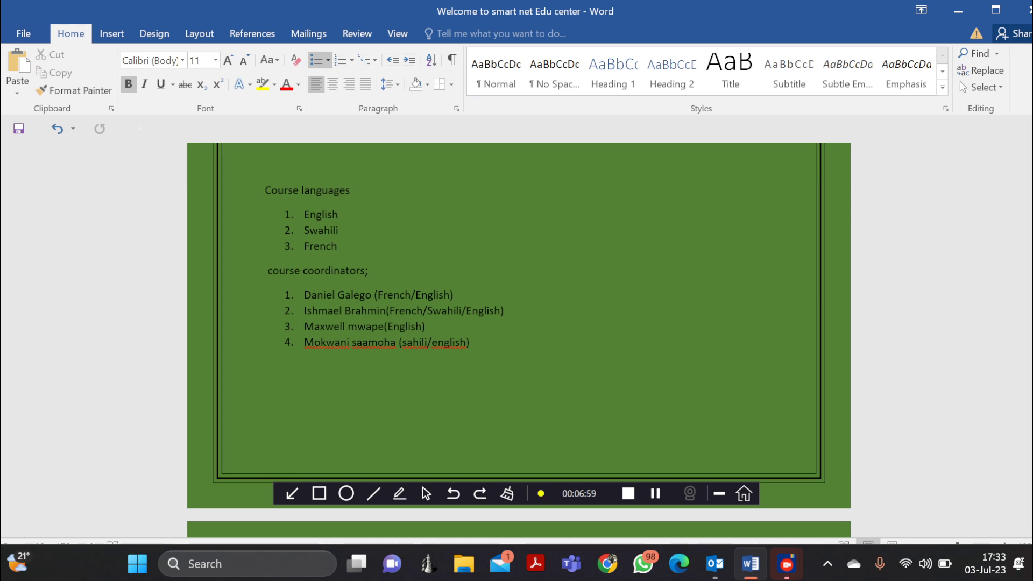
# Scroll through the Word document, then minimize Word to reveal the desktop.
pyautogui.scroll(-3, 518, 323)
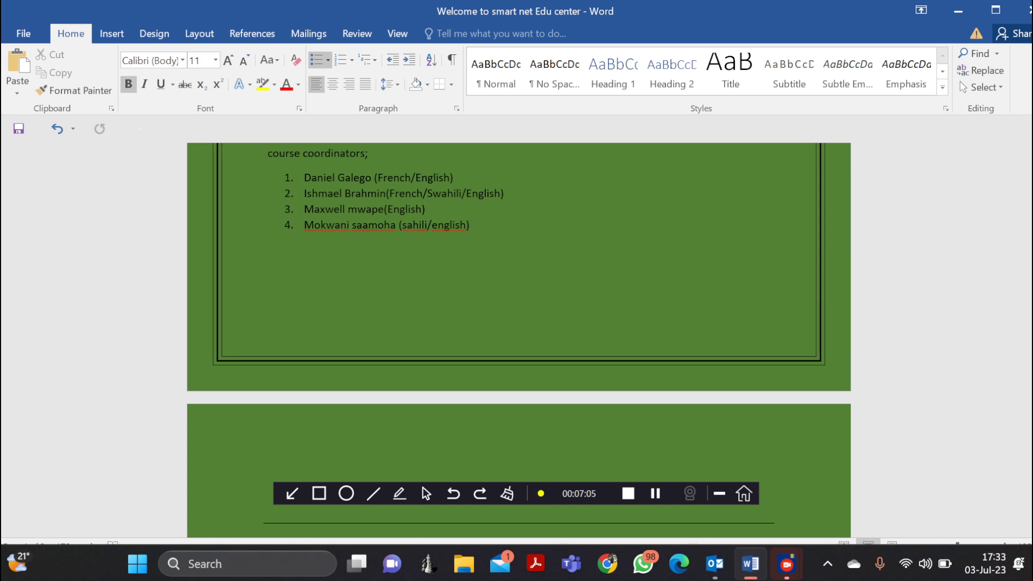
pyautogui.scroll(-6, 518, 341)
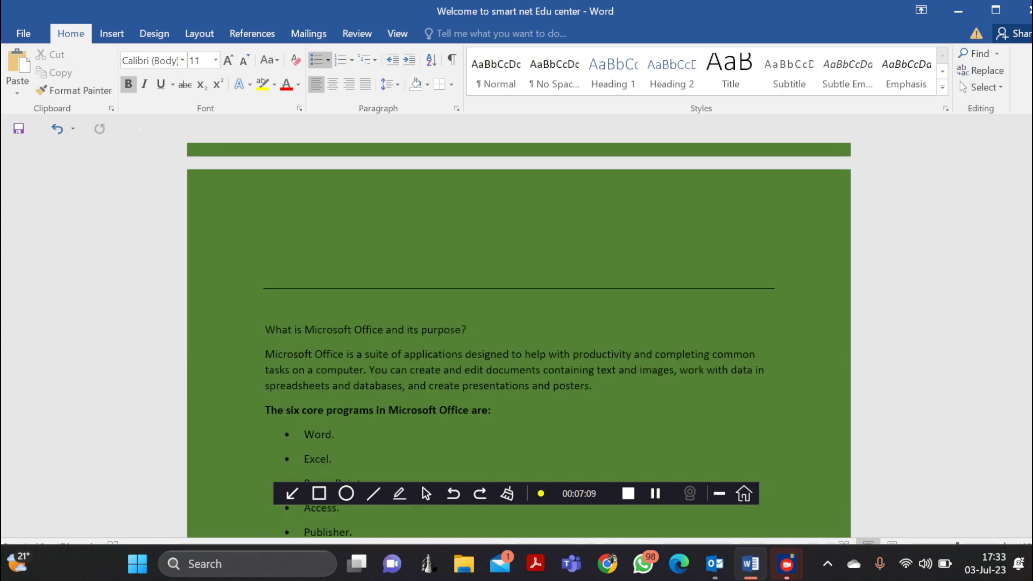
pyautogui.scroll(-3, 518, 340)
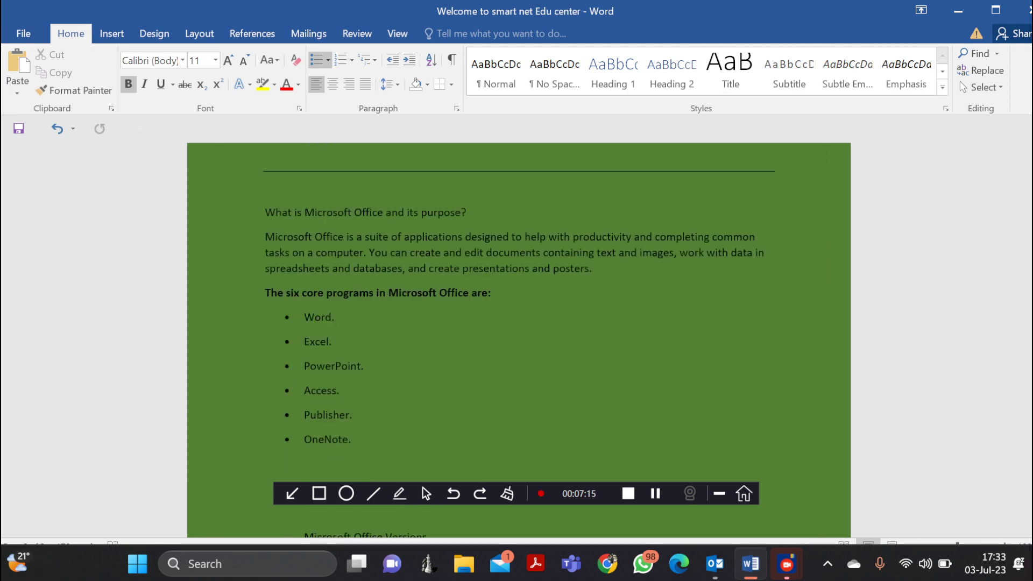
pyautogui.click(958, 10)
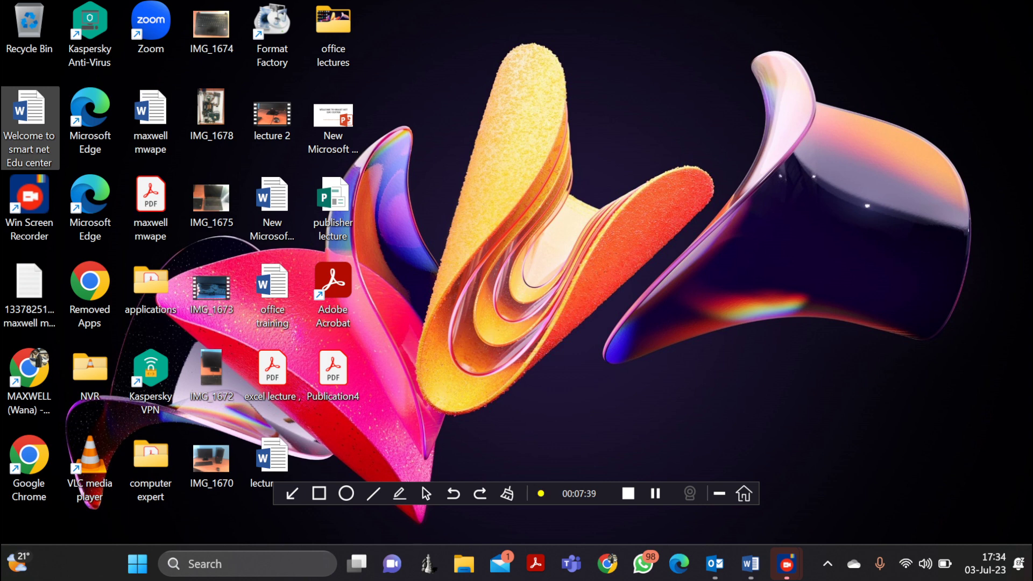
# Search the installed apps for 'one' to find OneNote 2016.
pyautogui.click(266, 563)
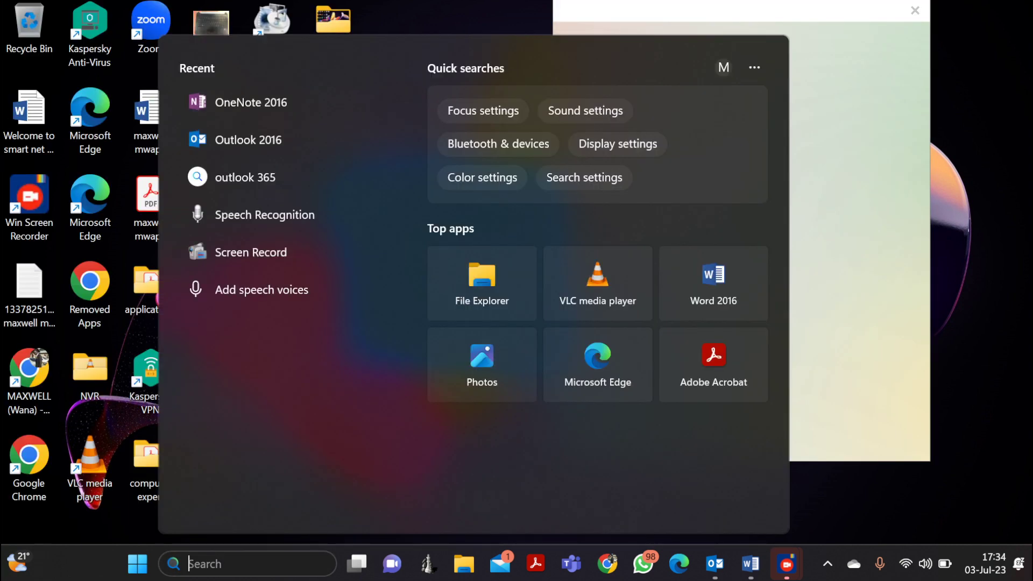
pyautogui.write('one')
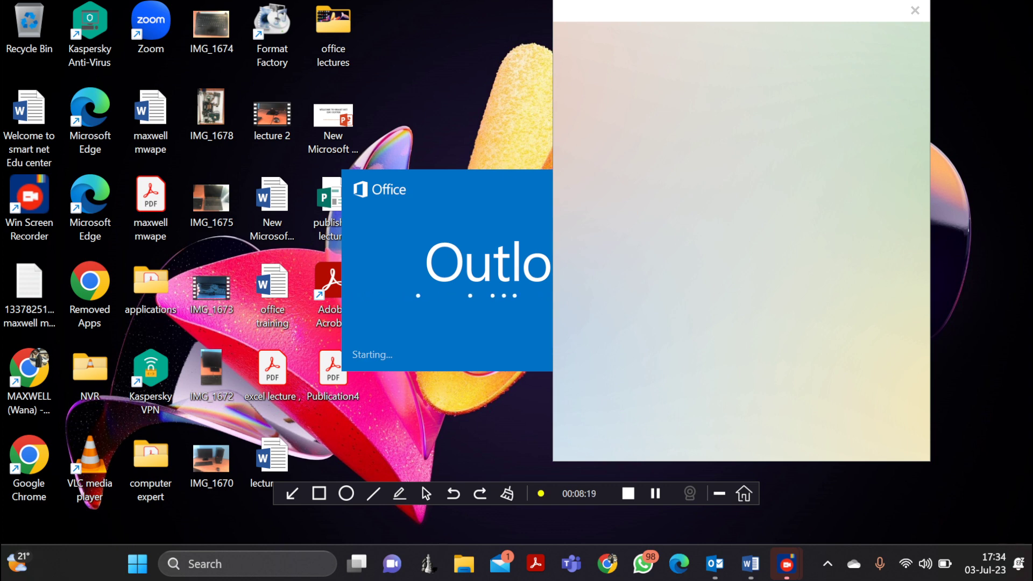
# Look over the desktop context menu's New item types, then open the Start menu.
pyautogui.rightClick(500, 100)
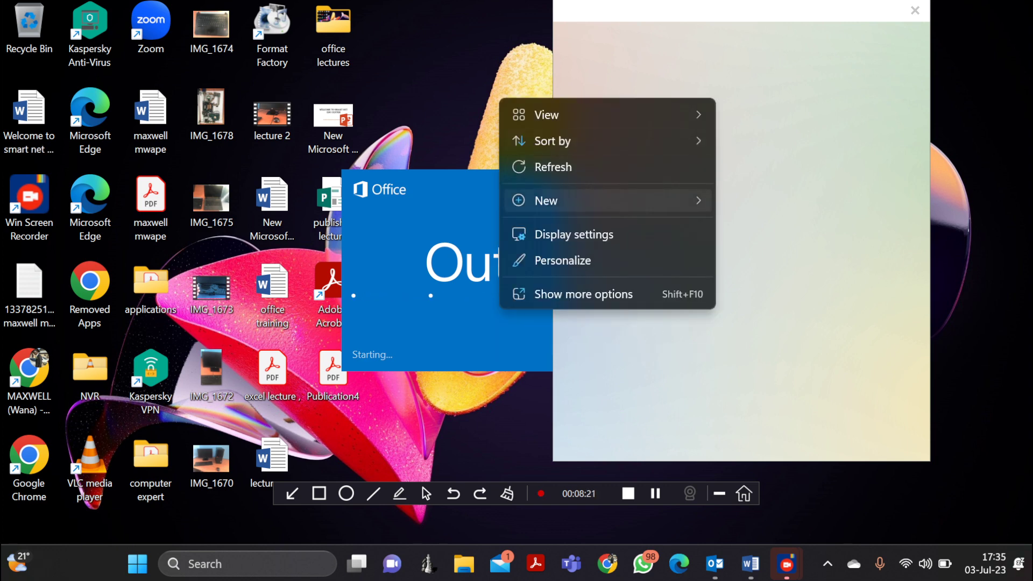
pyautogui.moveTo(545, 200)
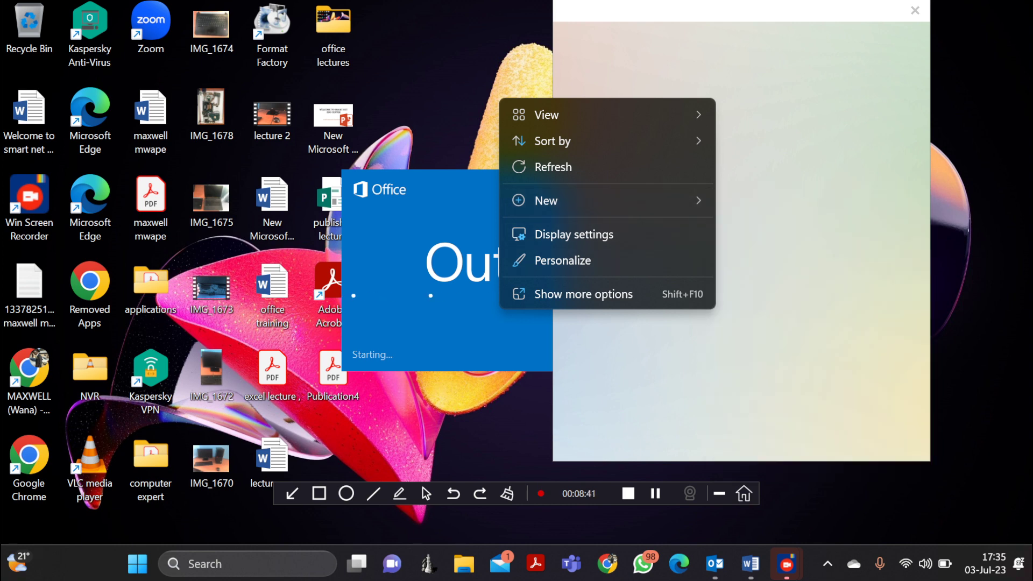
pyautogui.moveTo(591, 200)
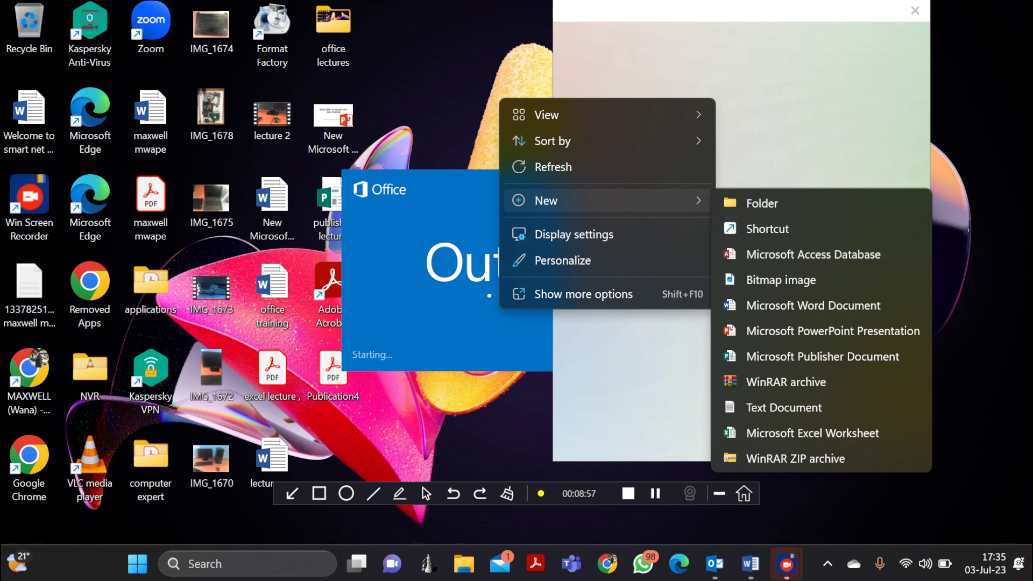
pyautogui.press('Left')
pyautogui.press('Down')
pyautogui.press('Up')
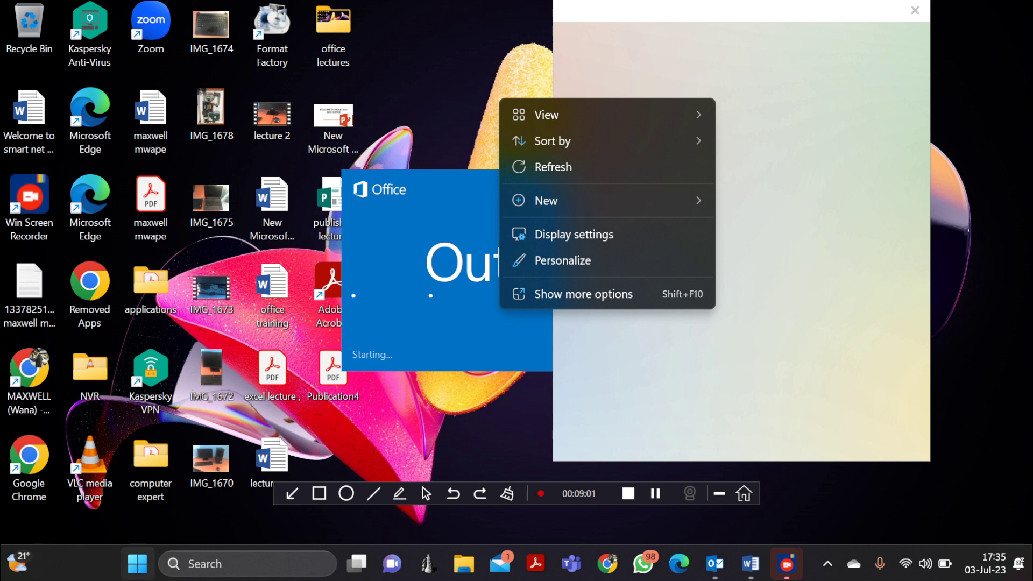
pyautogui.click(138, 563)
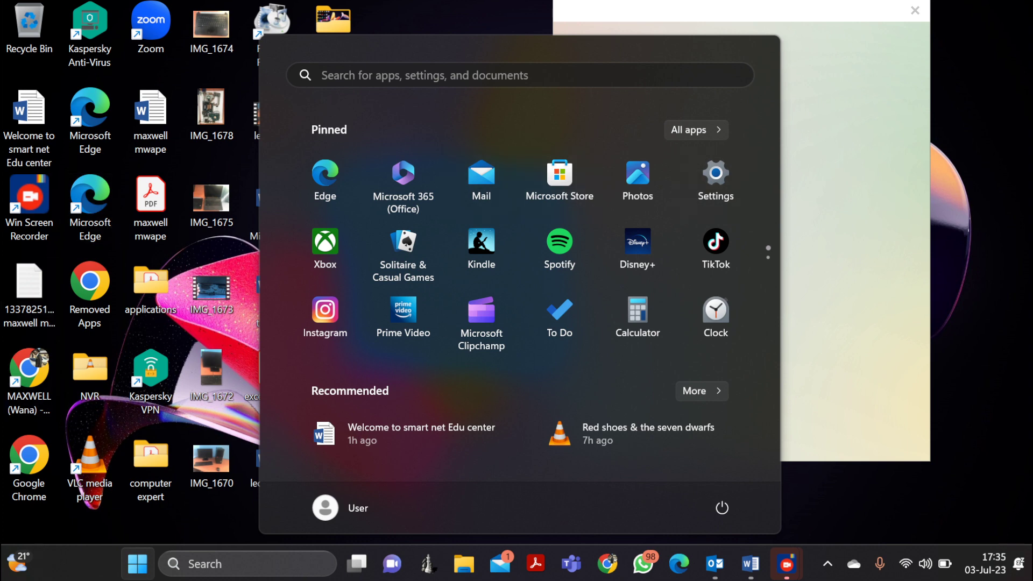
# Launch OneNote 2016 from the O section of the All apps list.
pyautogui.click(689, 129)
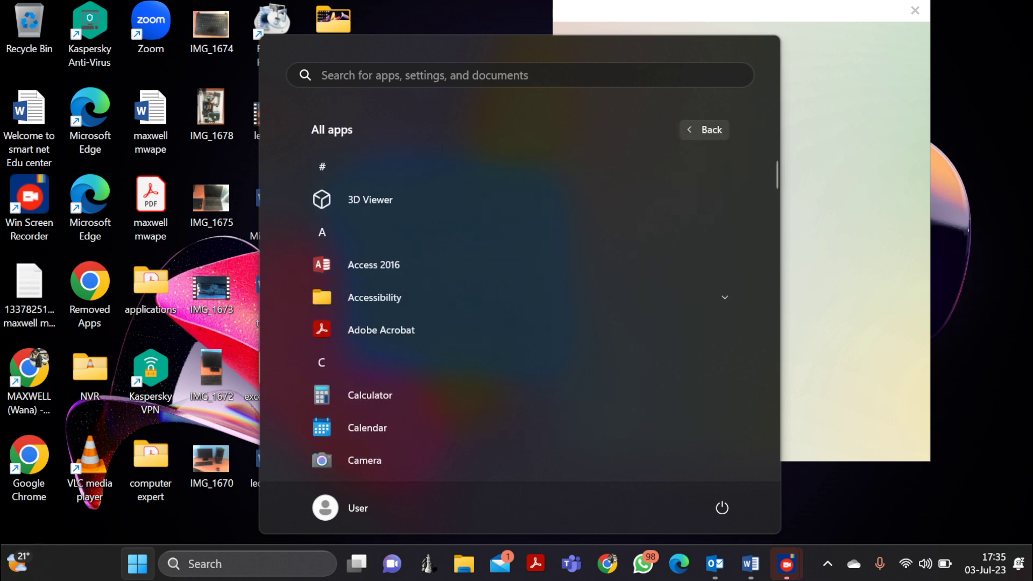
pyautogui.scroll(-5, 516, 280)
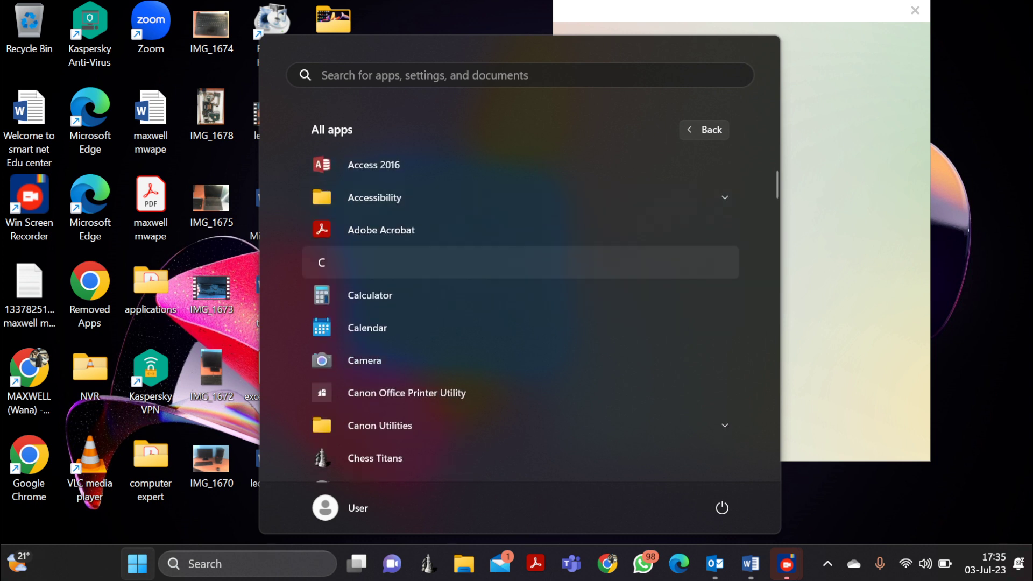
pyautogui.scroll(-4, 516, 283)
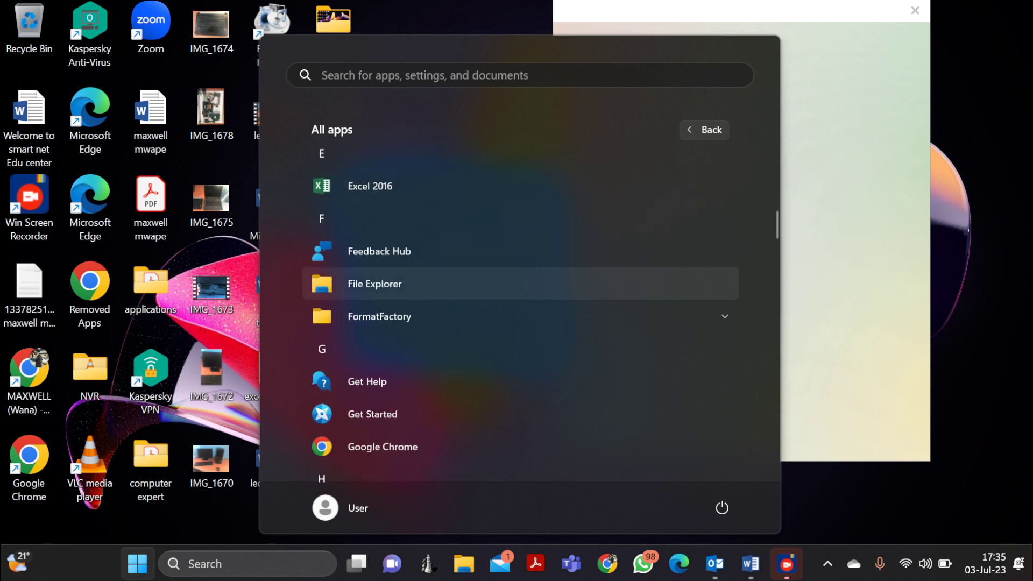
pyautogui.scroll(-8, 516, 279)
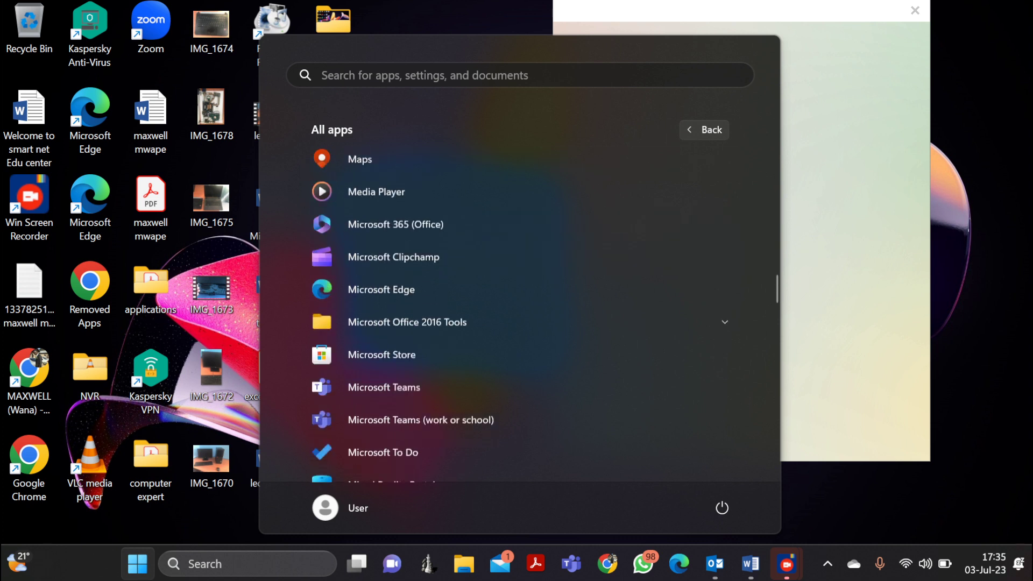
pyautogui.scroll(-5, 516, 261)
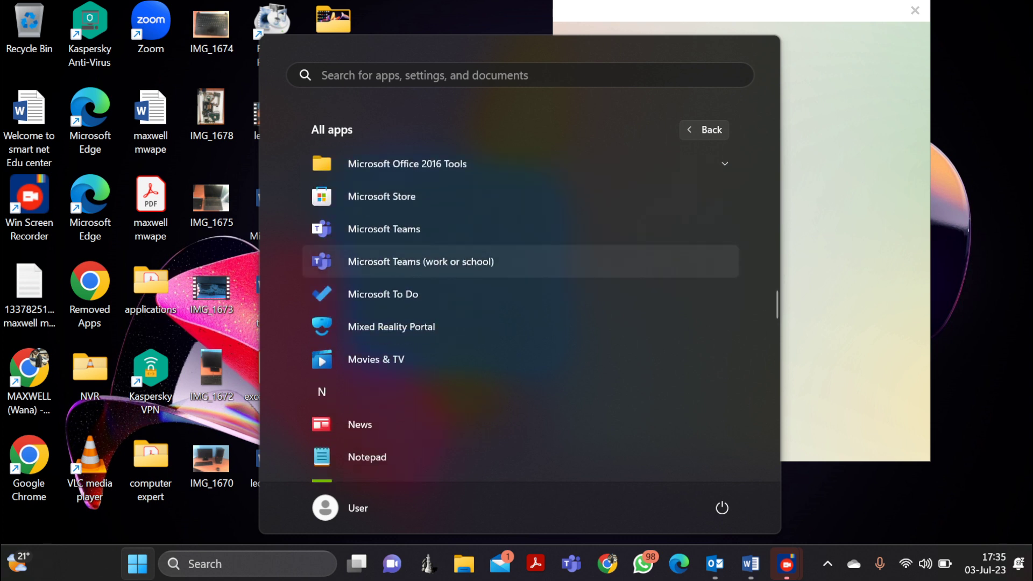
pyautogui.scroll(-10, 516, 264)
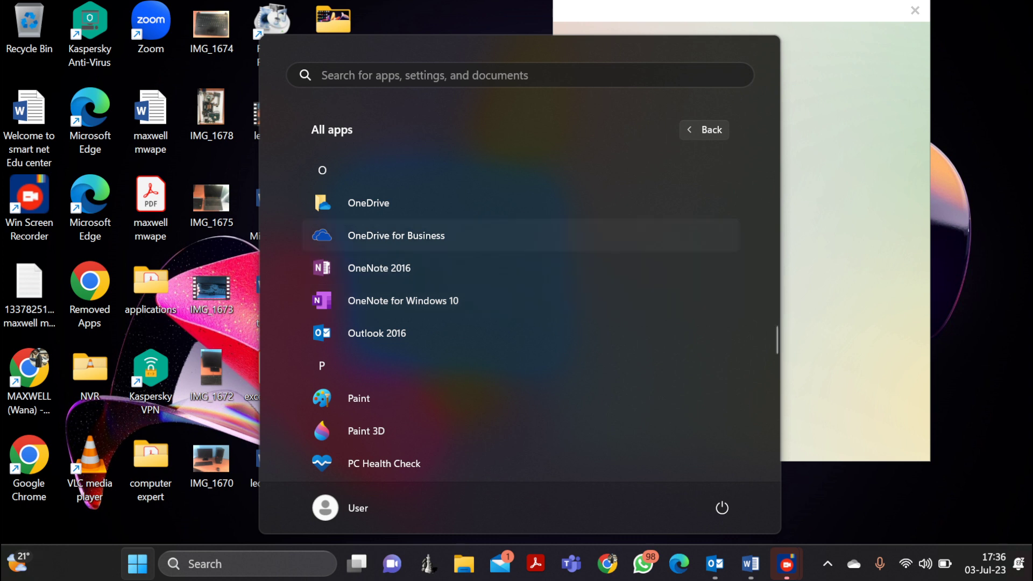
pyautogui.click(380, 268)
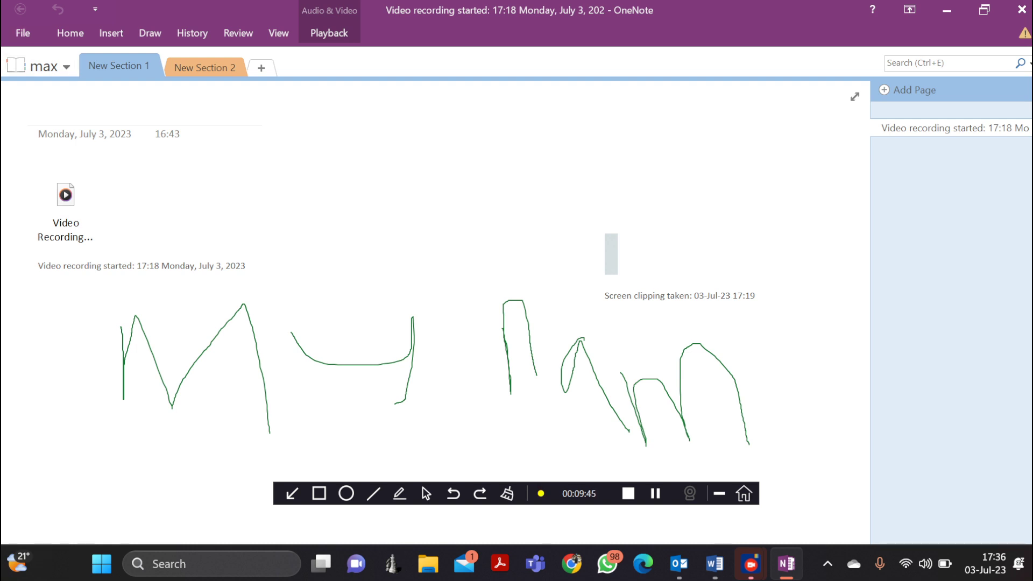
# Open the File backstage to view Notebook Information for My Notebook and max.
pyautogui.click(22, 33)
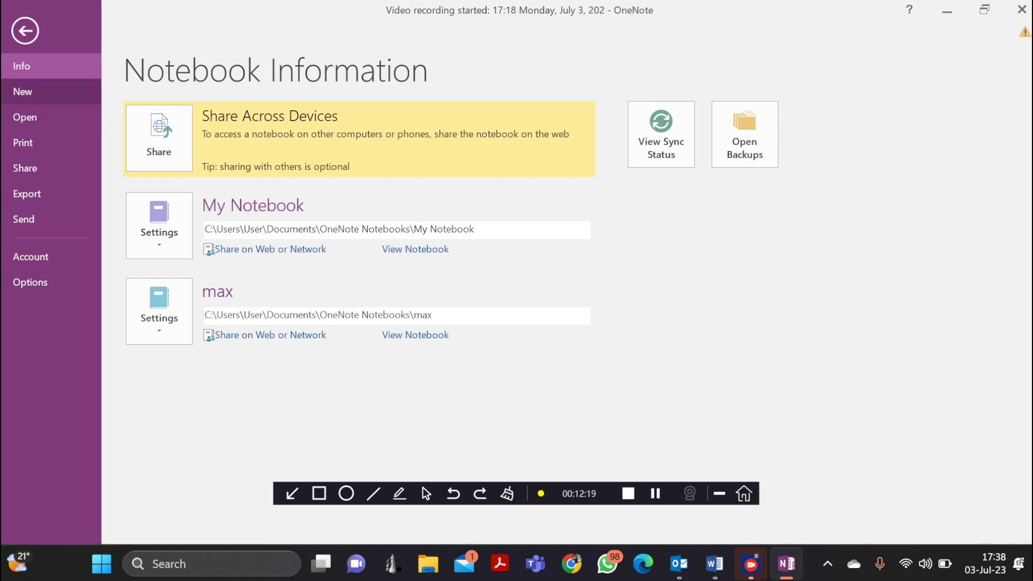
# Browse the New, Open, Print, Share and Export backstage pages in turn.
pyautogui.click(23, 92)
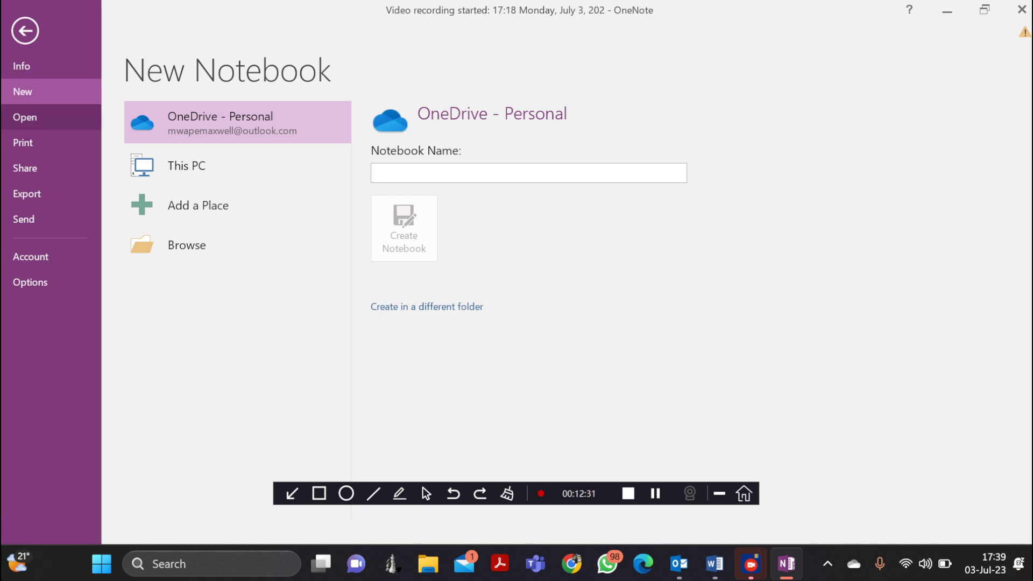
pyautogui.click(51, 116)
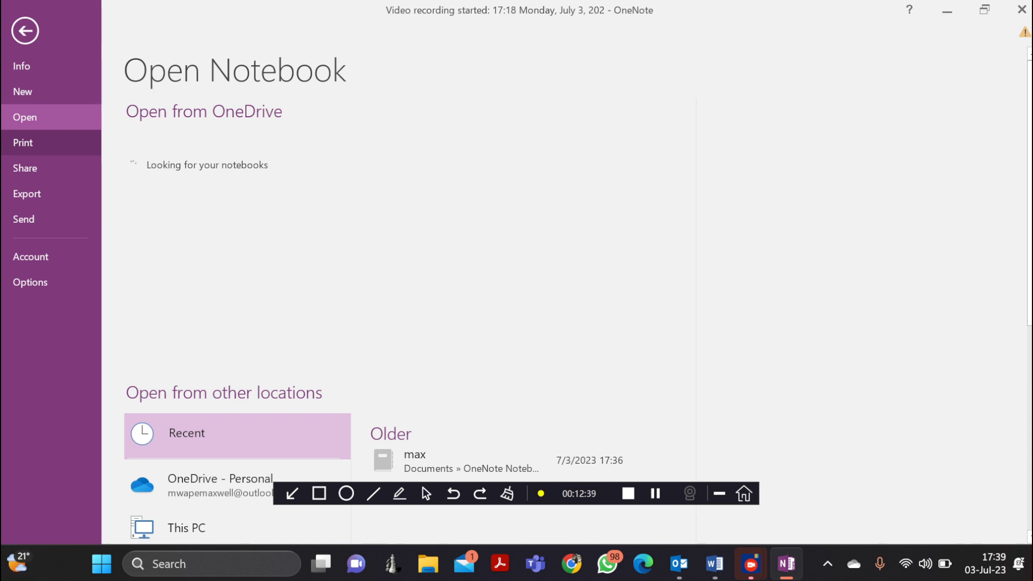
pyautogui.click(51, 143)
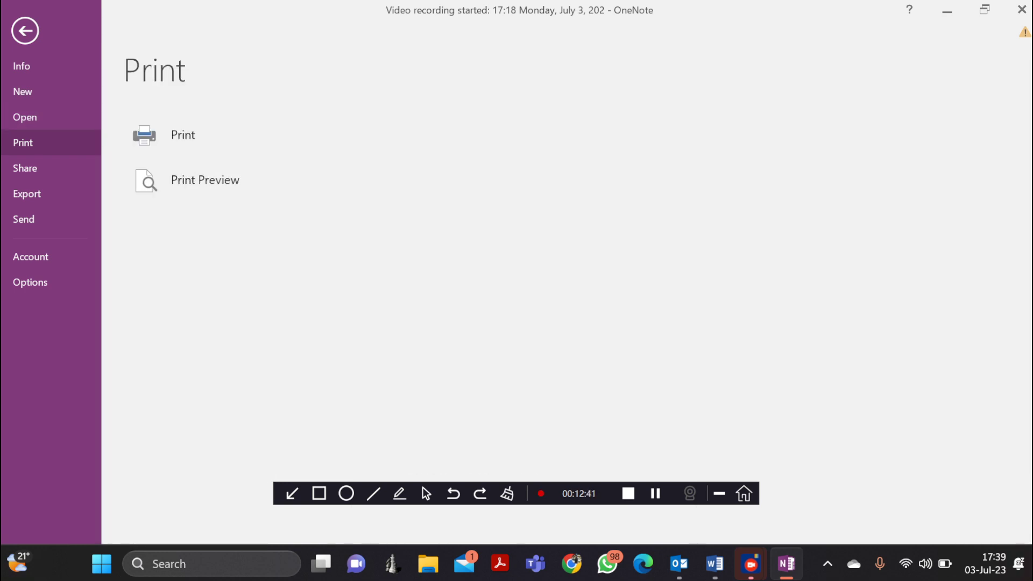
pyautogui.click(32, 167)
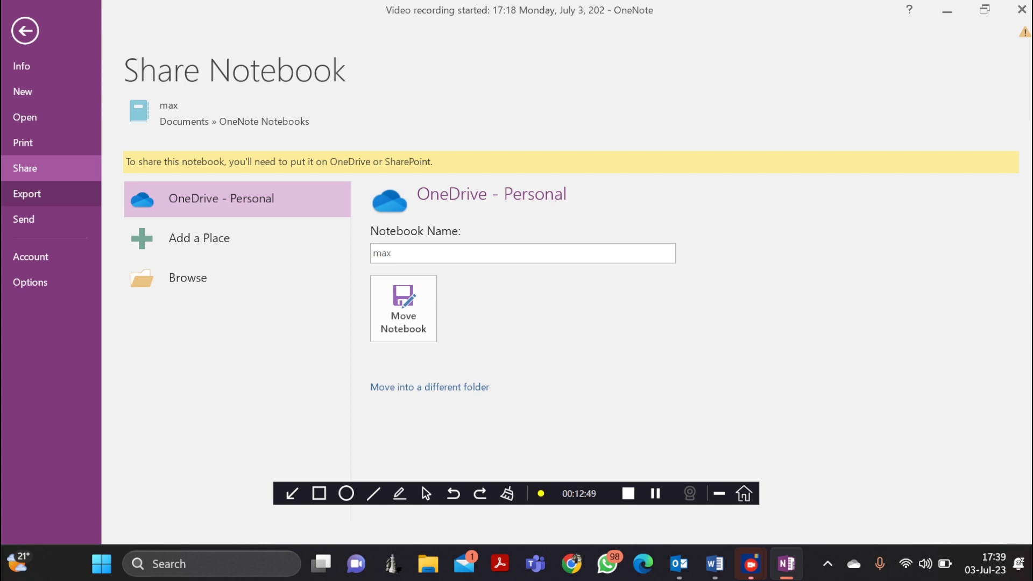
pyautogui.click(27, 194)
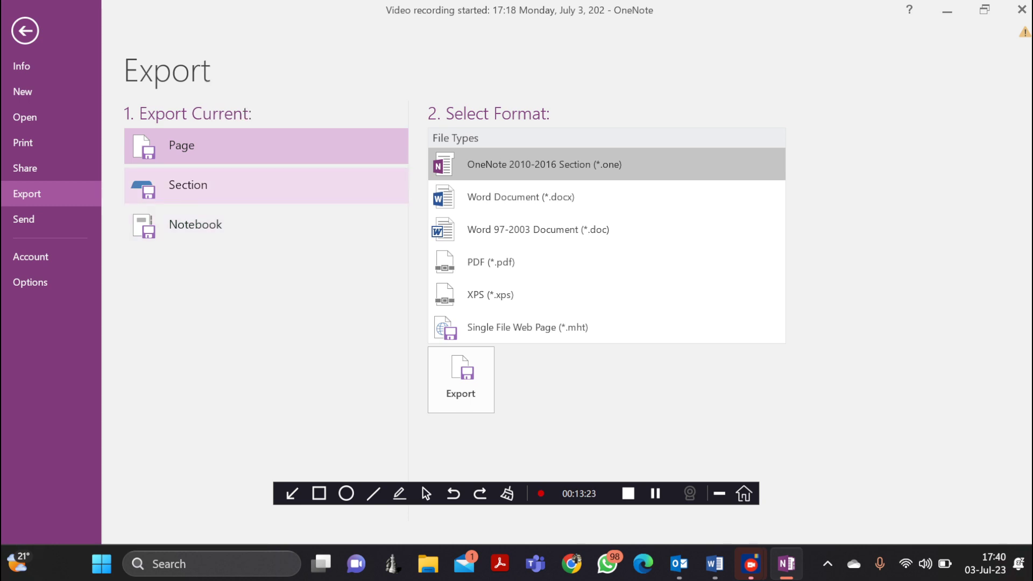
# View the Send and Account pages, then return to the New Section 1 page.
pyautogui.click(24, 218)
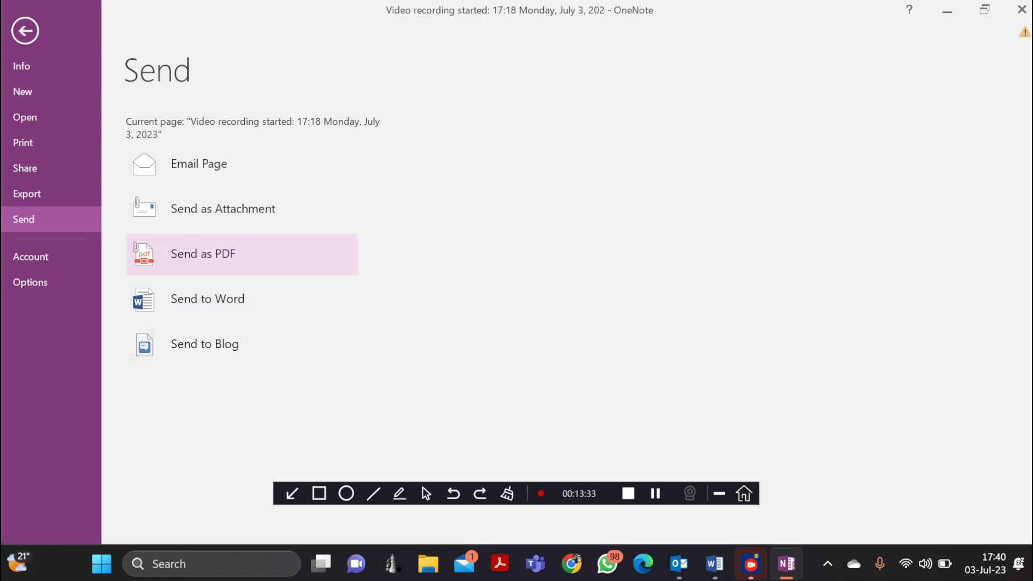
pyautogui.click(30, 256)
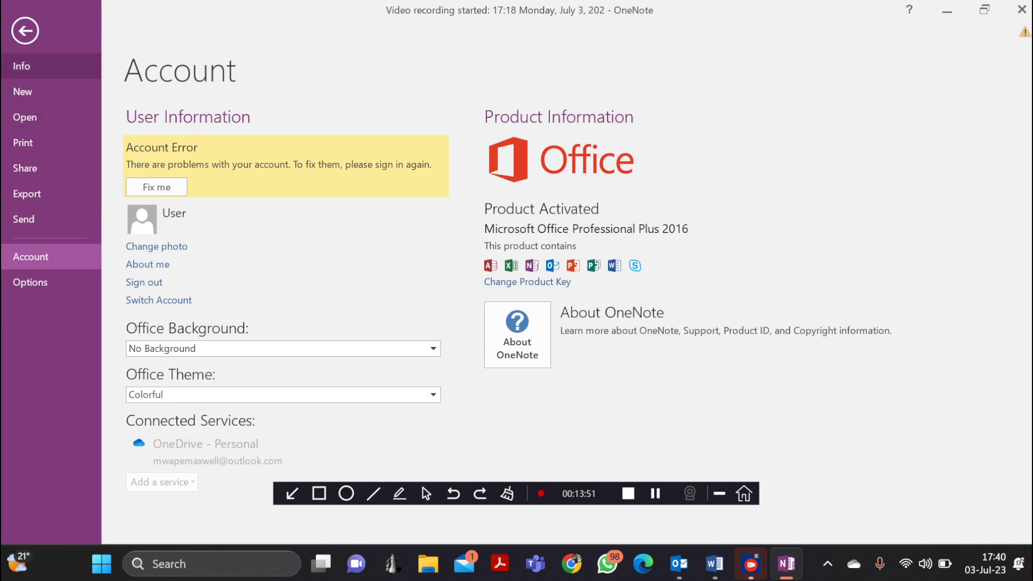
pyautogui.click(25, 31)
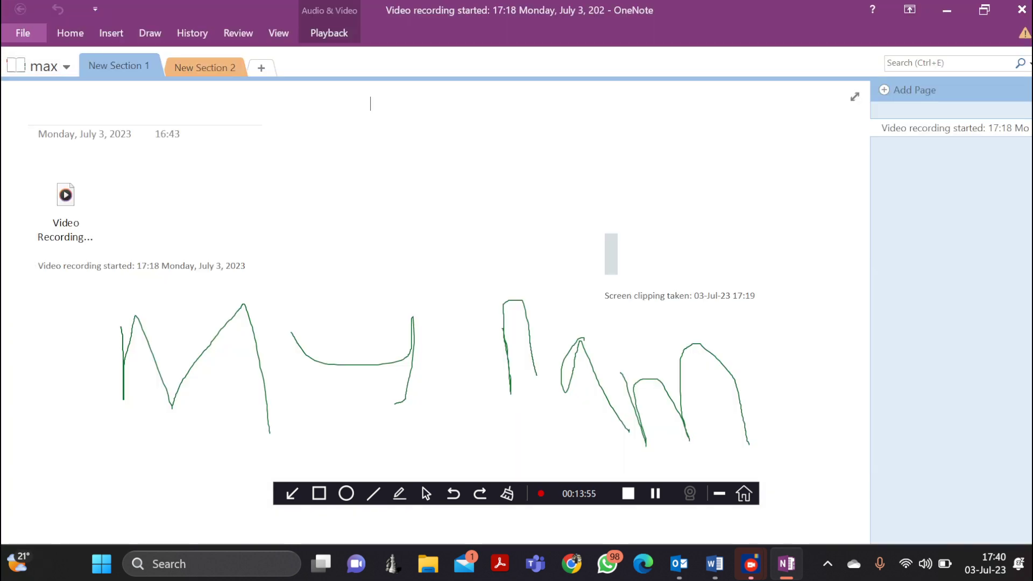
# Cycle through the Home, Insert, Draw, History, Review and View ribbon tabs, ending on Home.
pyautogui.click(70, 33)
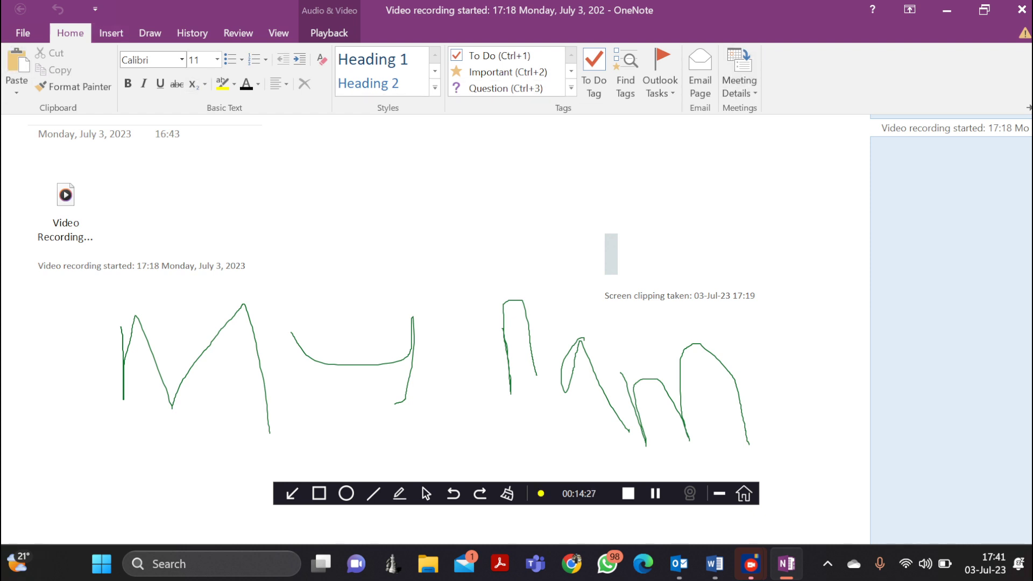
pyautogui.click(110, 33)
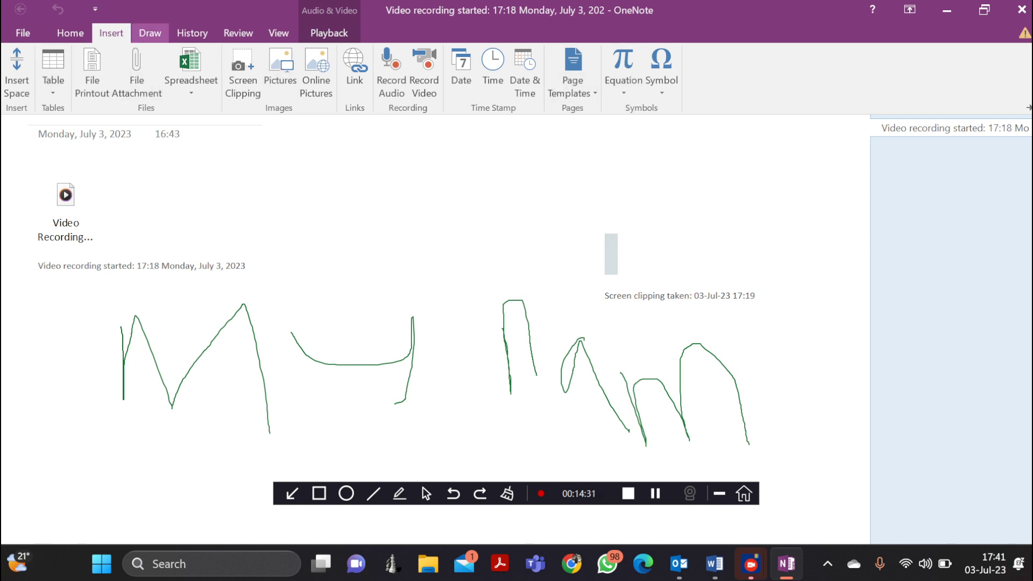
pyautogui.click(150, 33)
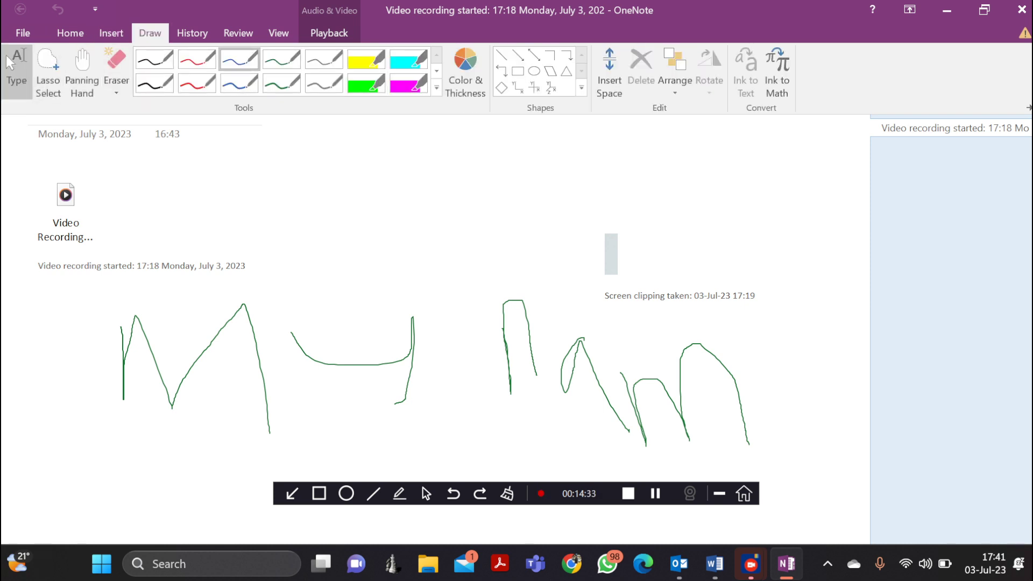
pyautogui.click(192, 33)
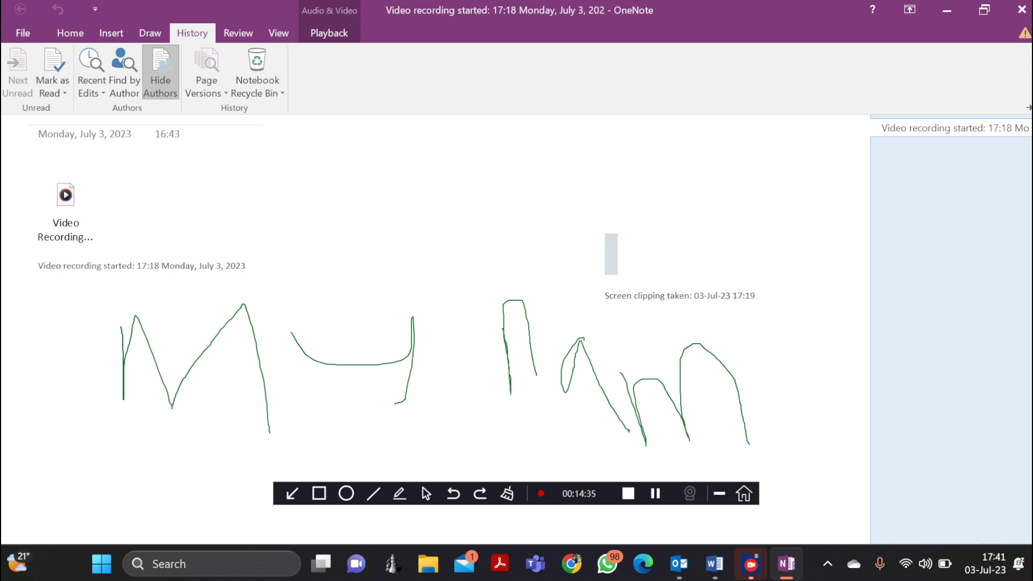
pyautogui.click(238, 33)
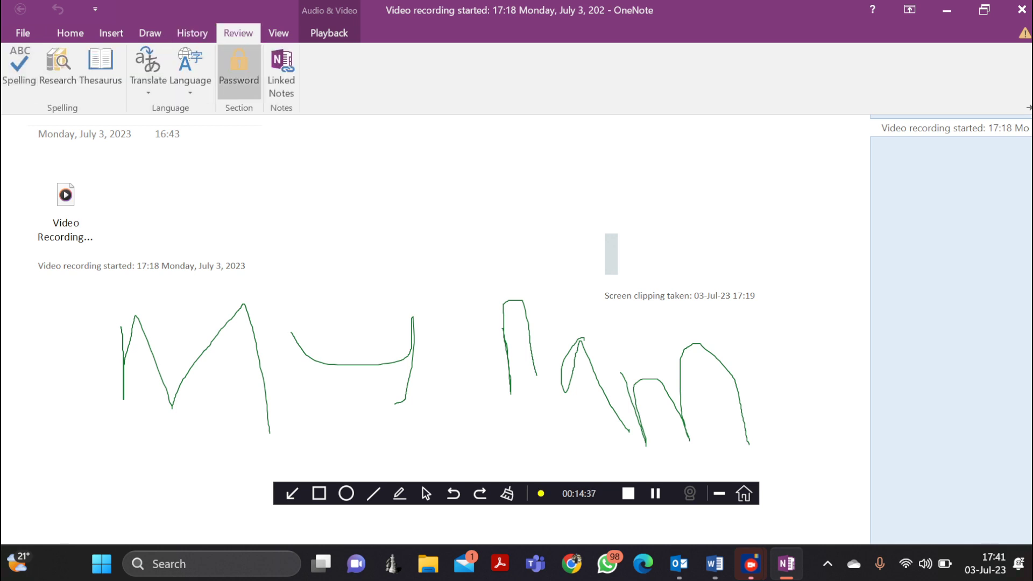
pyautogui.click(279, 33)
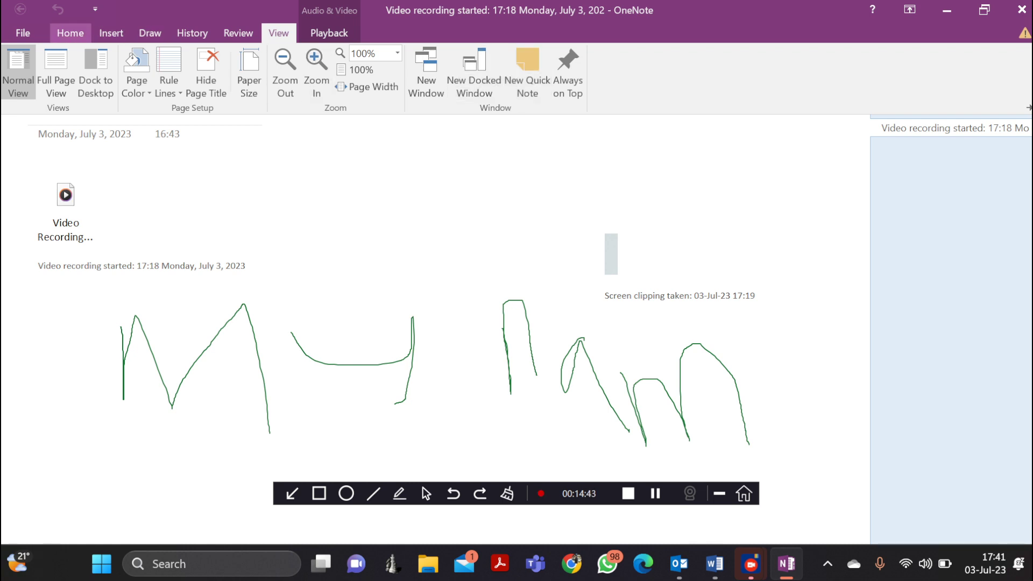
pyautogui.click(70, 33)
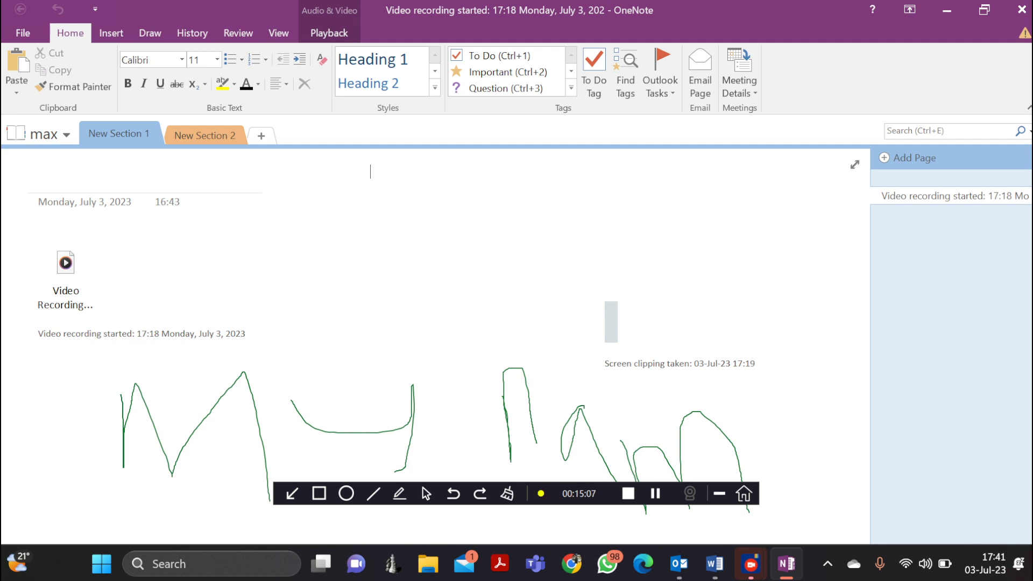
# Browse the Insert, Draw, History, Review and View tabs, then click into the page title area.
pyautogui.click(111, 33)
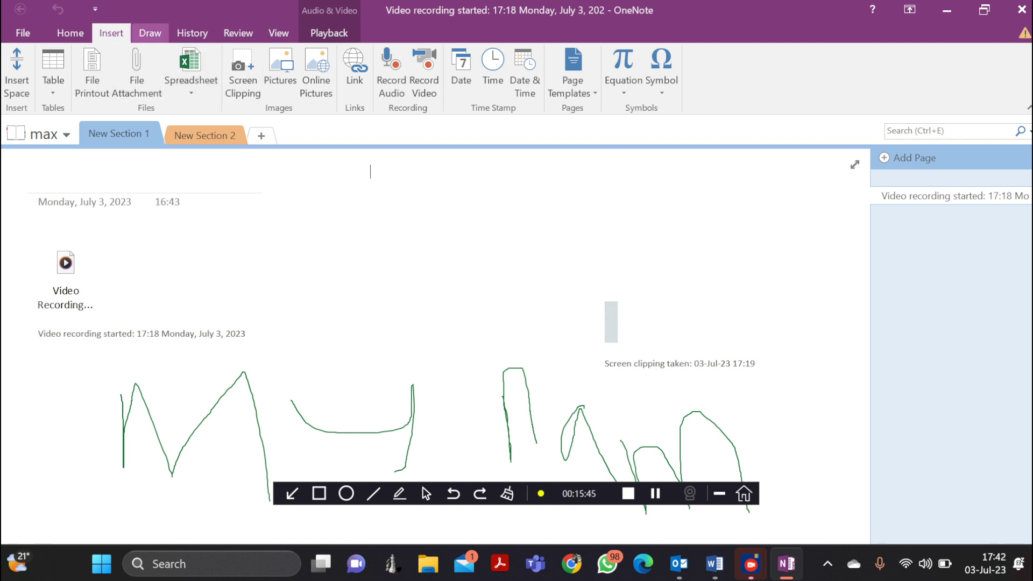
pyautogui.click(150, 33)
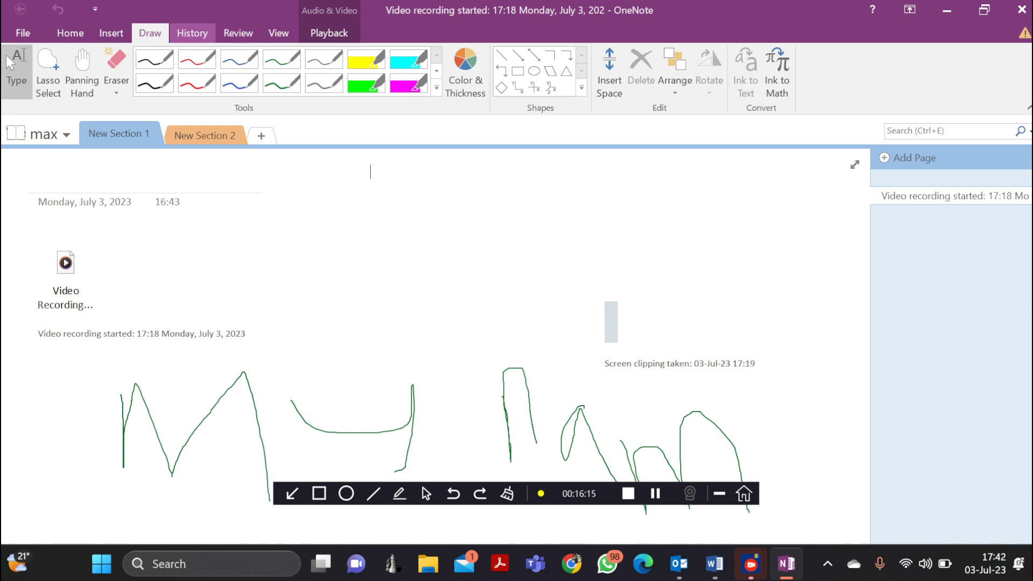
pyautogui.click(192, 32)
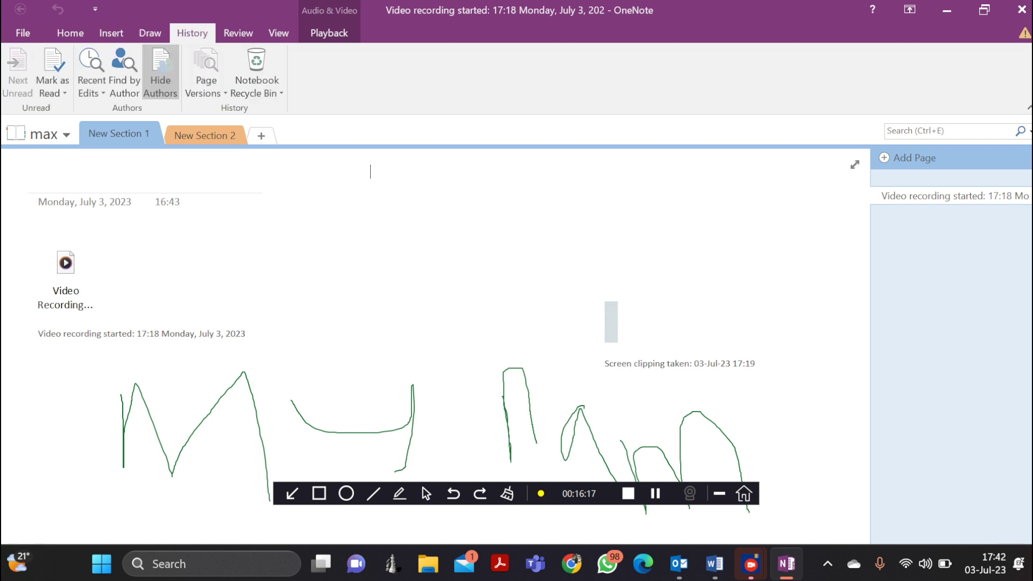
pyautogui.click(238, 33)
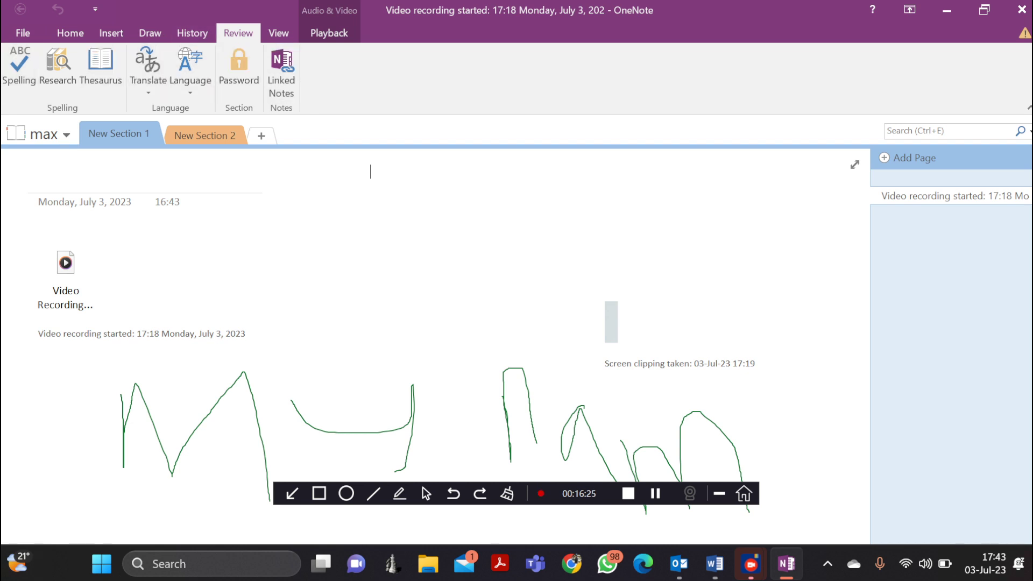
pyautogui.click(278, 33)
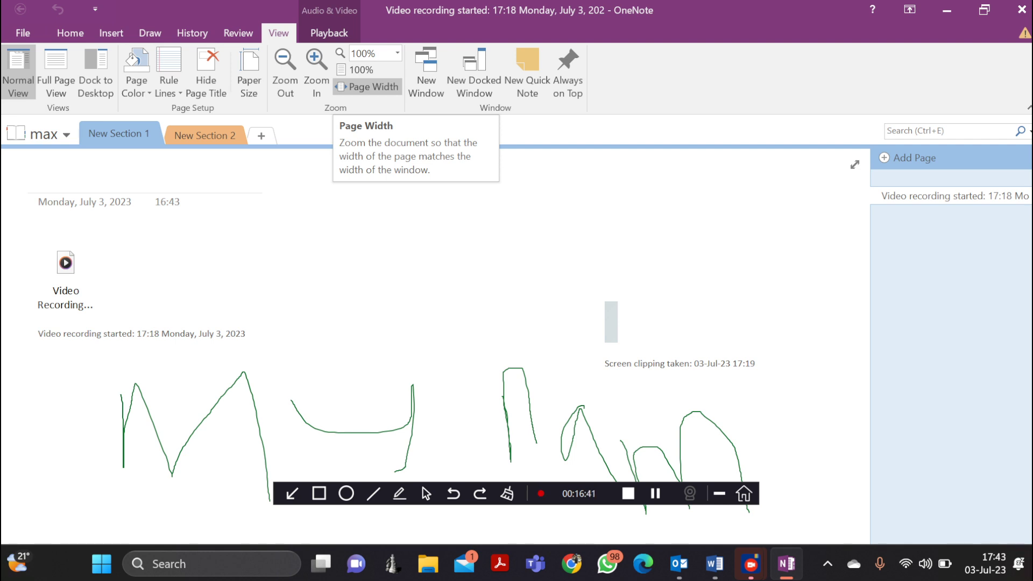
pyautogui.click(367, 86)
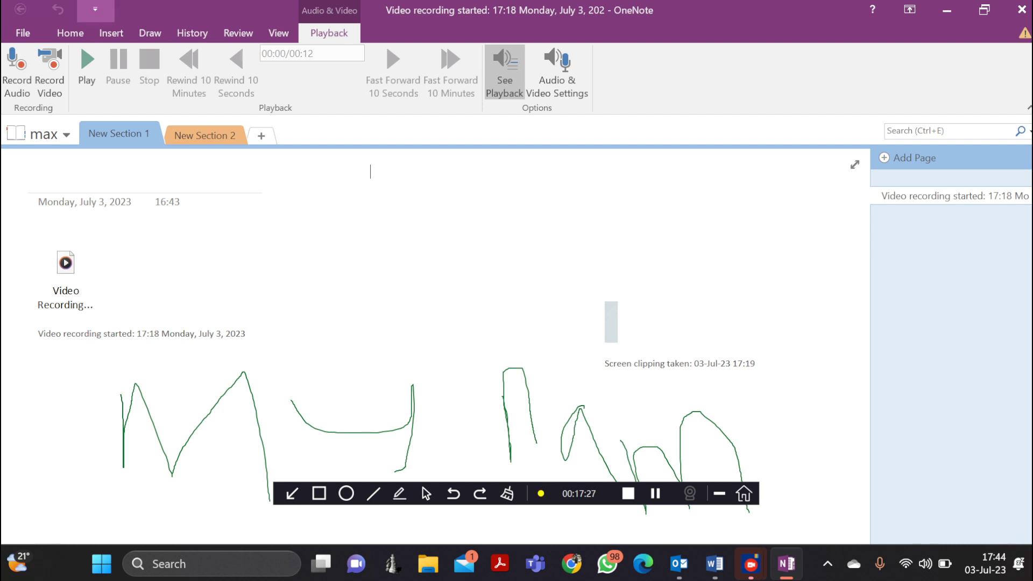
# Browse the Insert and Home tabs, then open OneNote Options at the Quick Access Toolbar page.
pyautogui.click(95, 9)
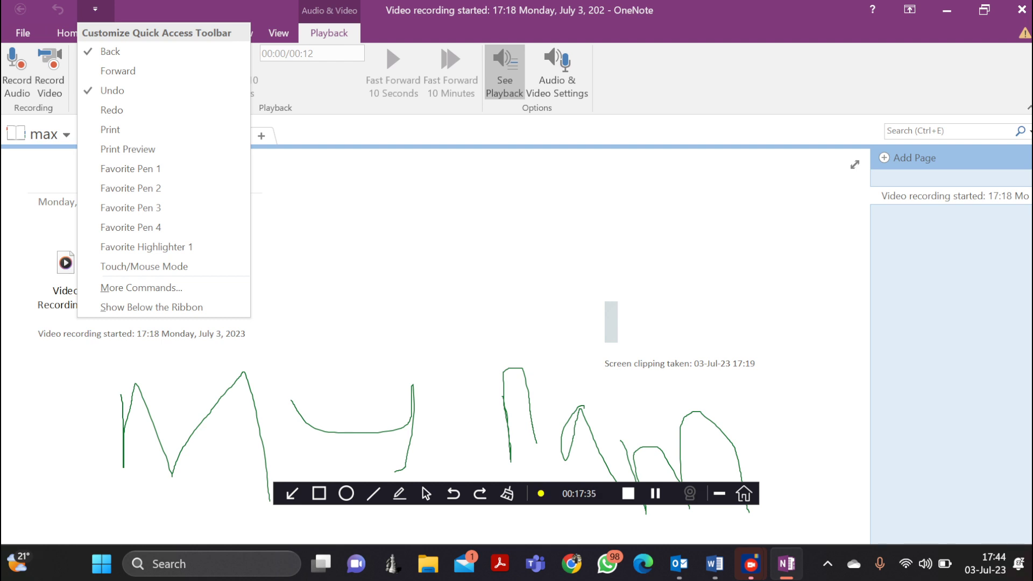
pyautogui.press('Escape')
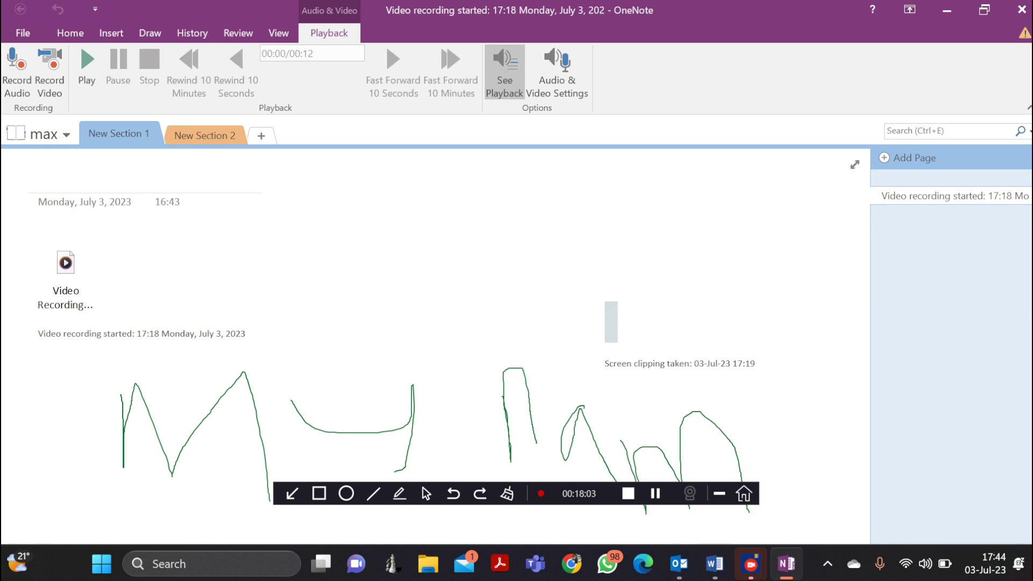
pyautogui.click(111, 32)
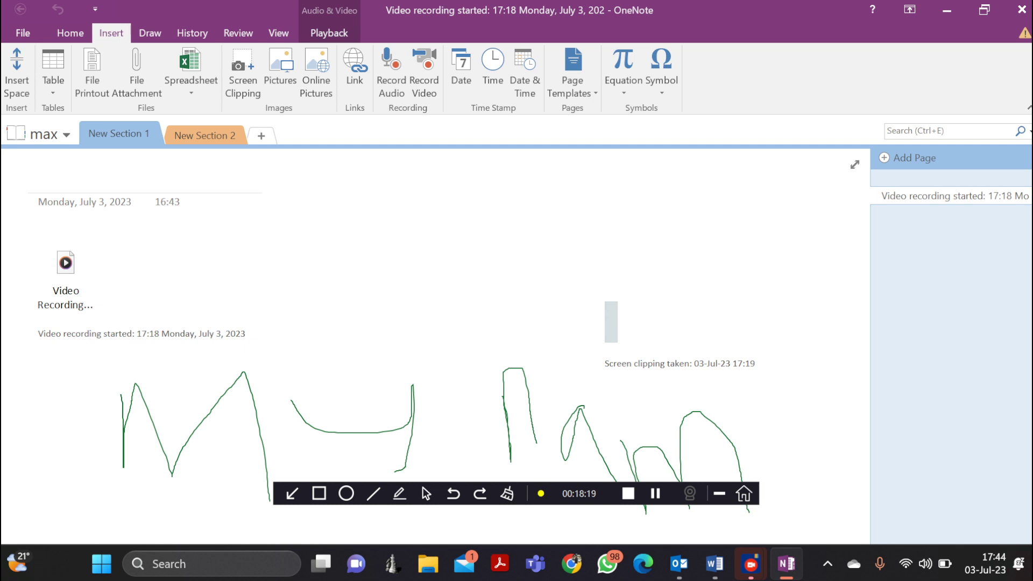
pyautogui.click(71, 33)
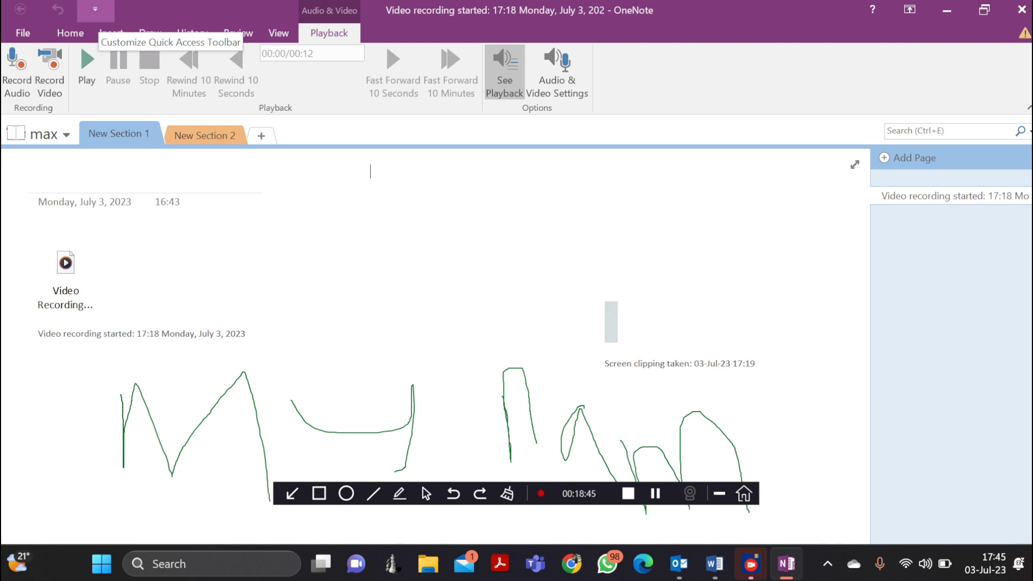
pyautogui.click(95, 10)
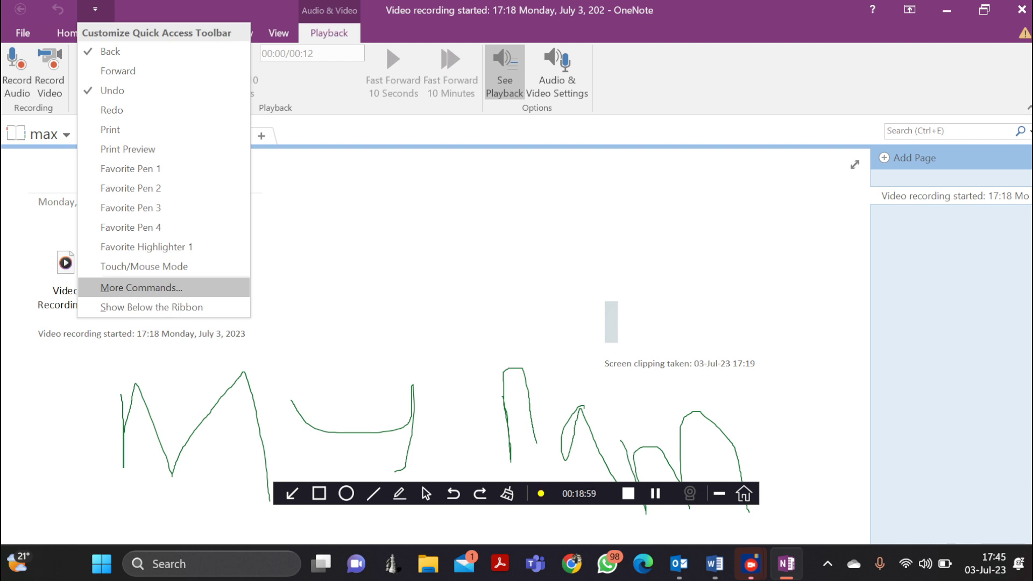
pyautogui.click(141, 287)
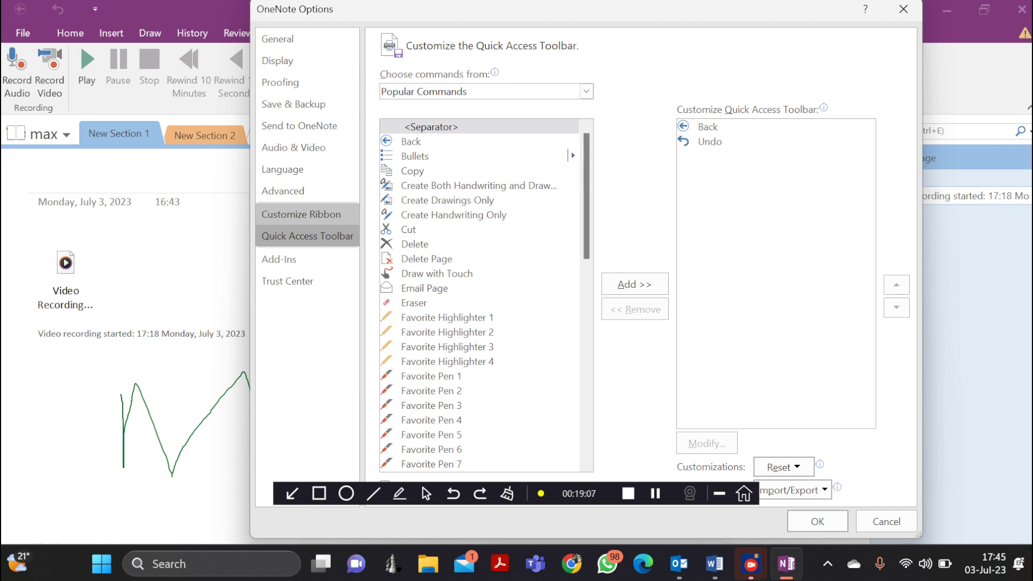
# Switch OneNote Options to Customize Ribbon, keep Main Tabs listed, and select the Review tab.
pyautogui.click(300, 214)
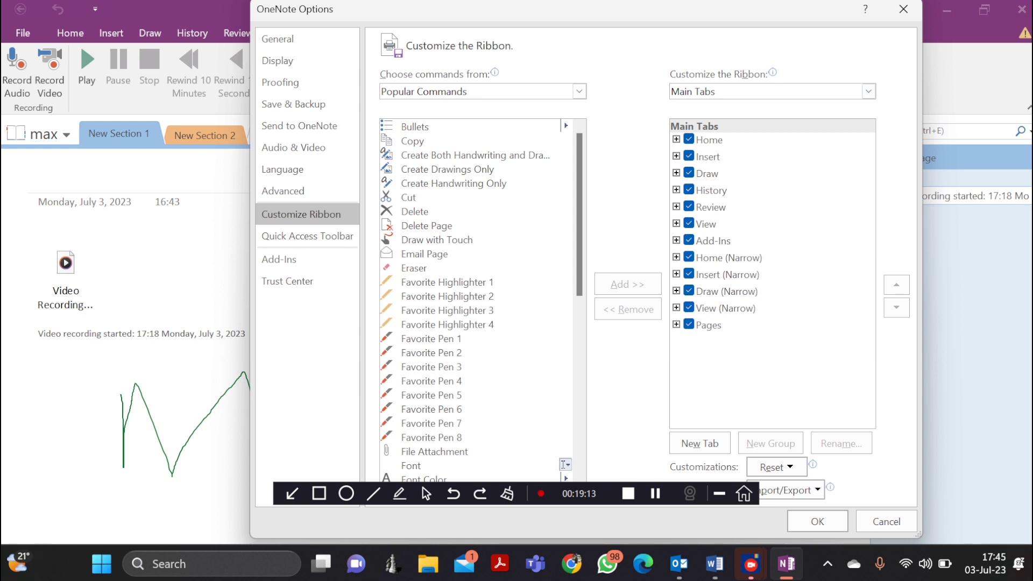
pyautogui.click(868, 92)
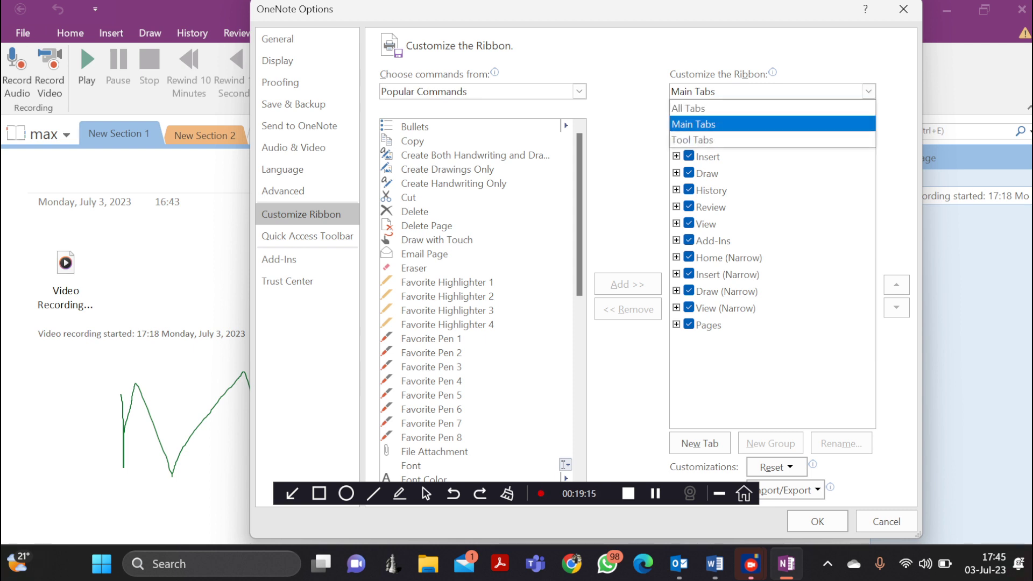
pyautogui.press('Return')
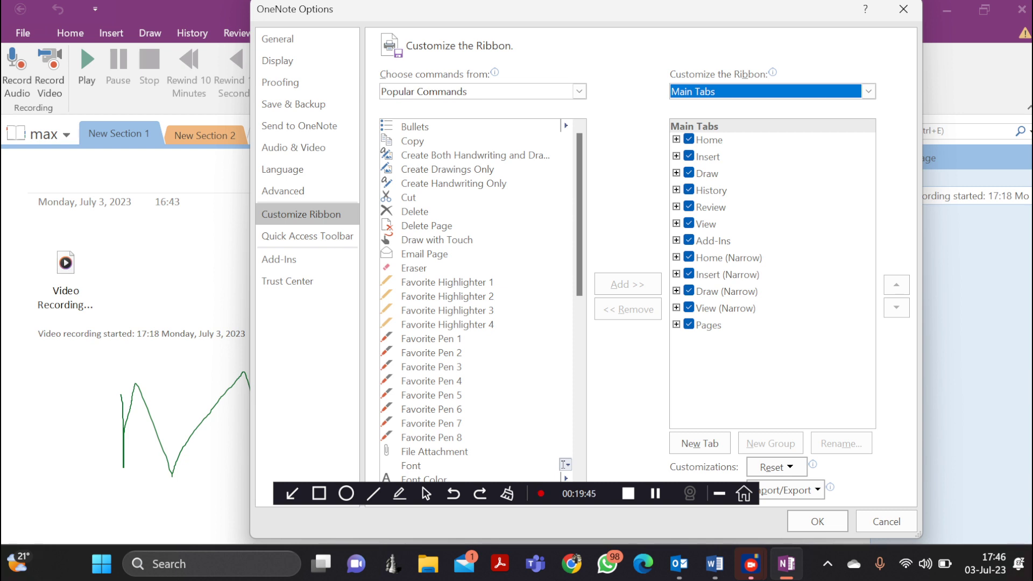
pyautogui.click(710, 207)
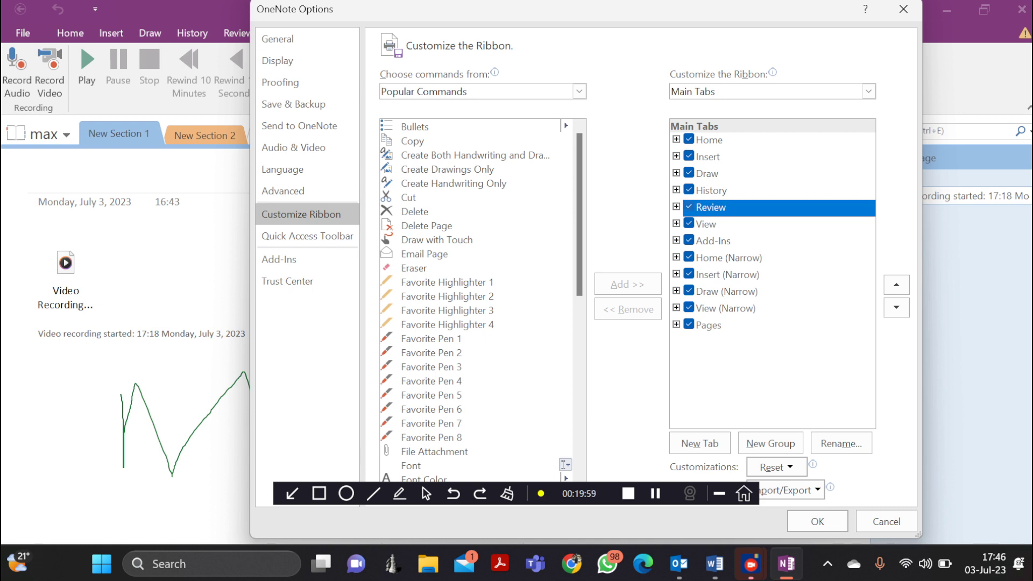
# Move the Insert tab above Home in the Main Tabs list and apply with OK.
pyautogui.click(707, 156)
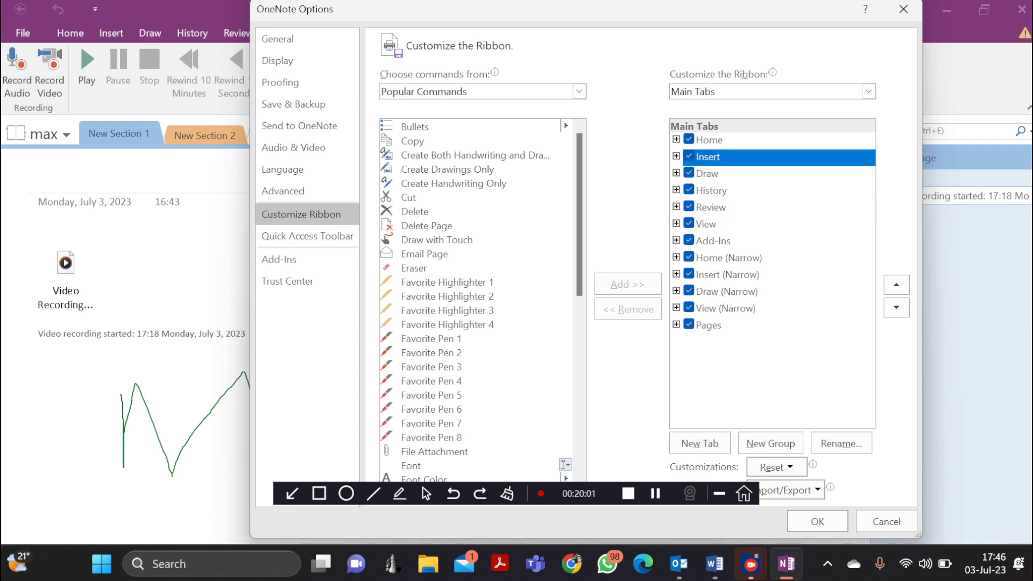
pyautogui.click(896, 285)
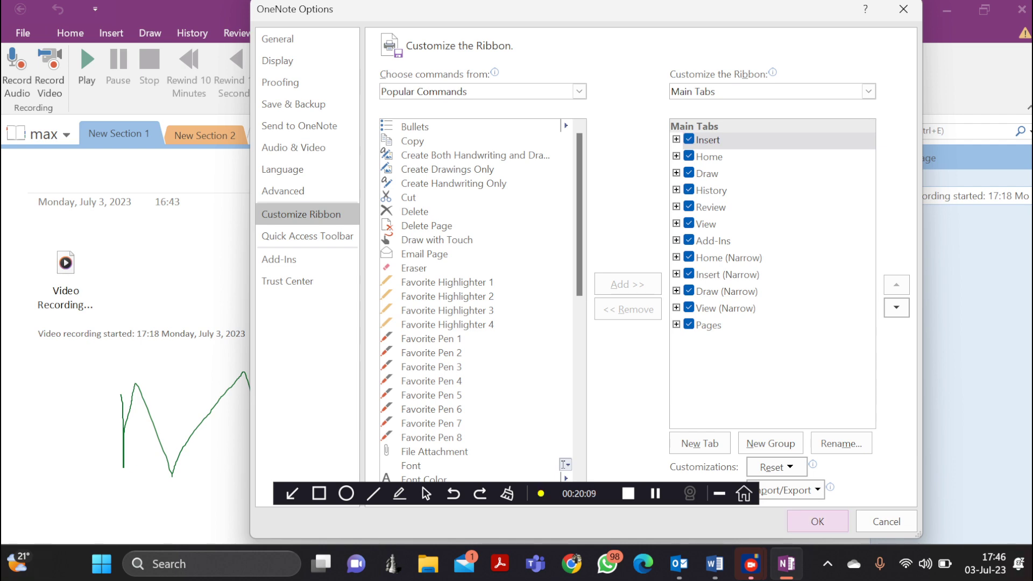
pyautogui.click(817, 521)
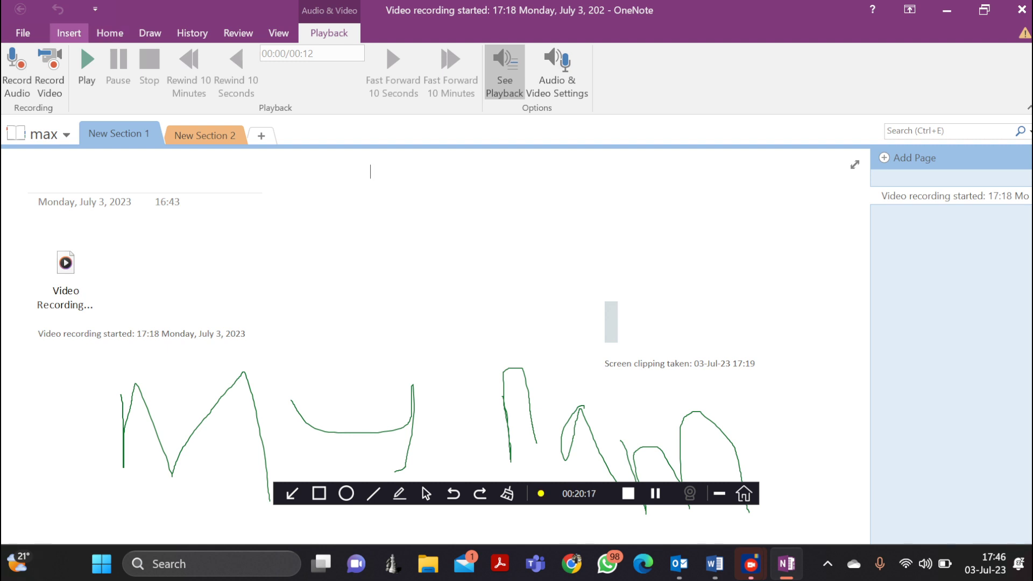
# Show the Insert tab and reopen the Quick Access Toolbar customization dropdown.
pyautogui.click(69, 33)
pyautogui.click(95, 9)
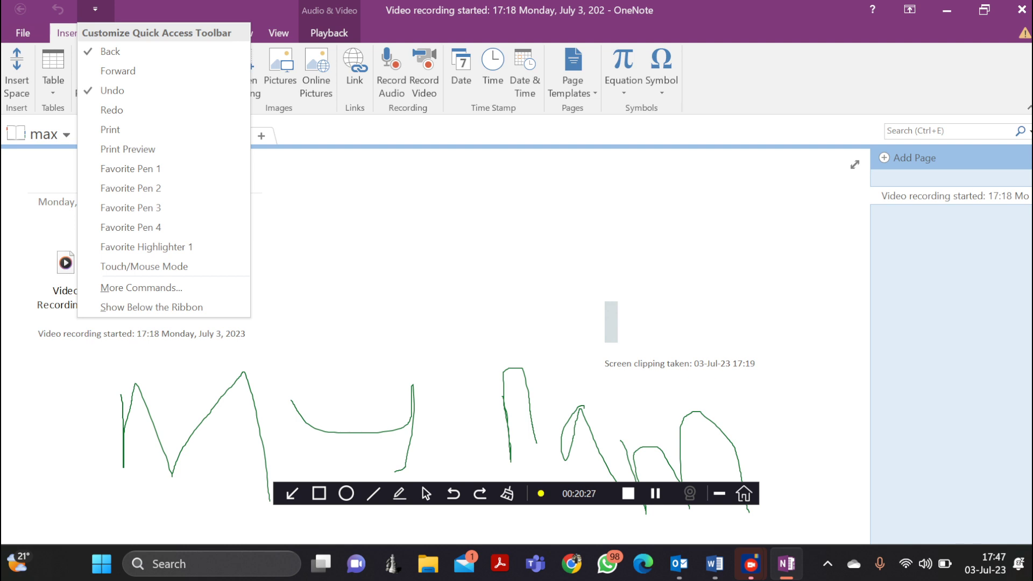
pyautogui.press('Escape')
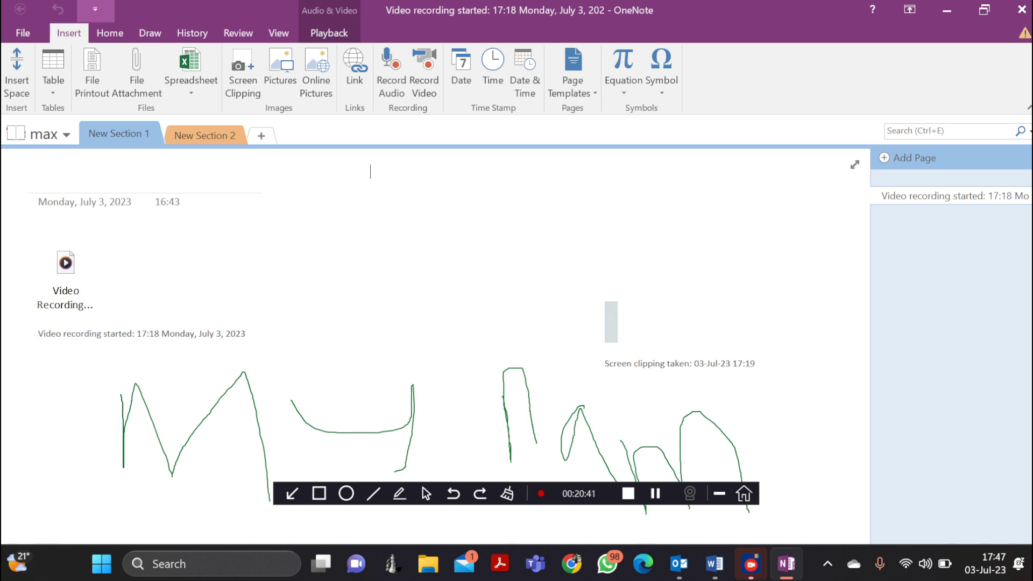
pyautogui.click(95, 9)
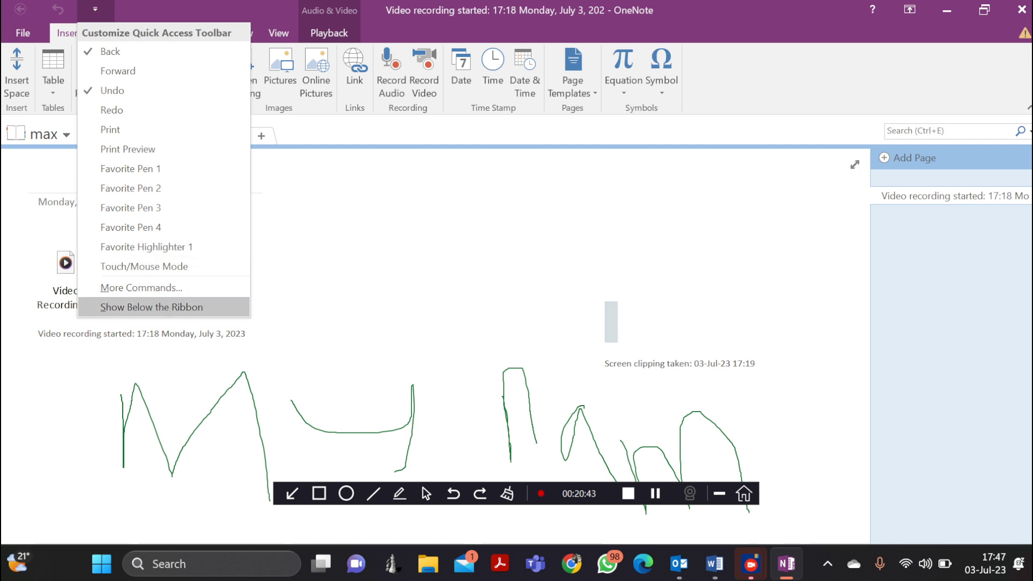
# Review the Quick Access Toolbar Import/Export options, then close OneNote Options without changes.
pyautogui.click(141, 287)
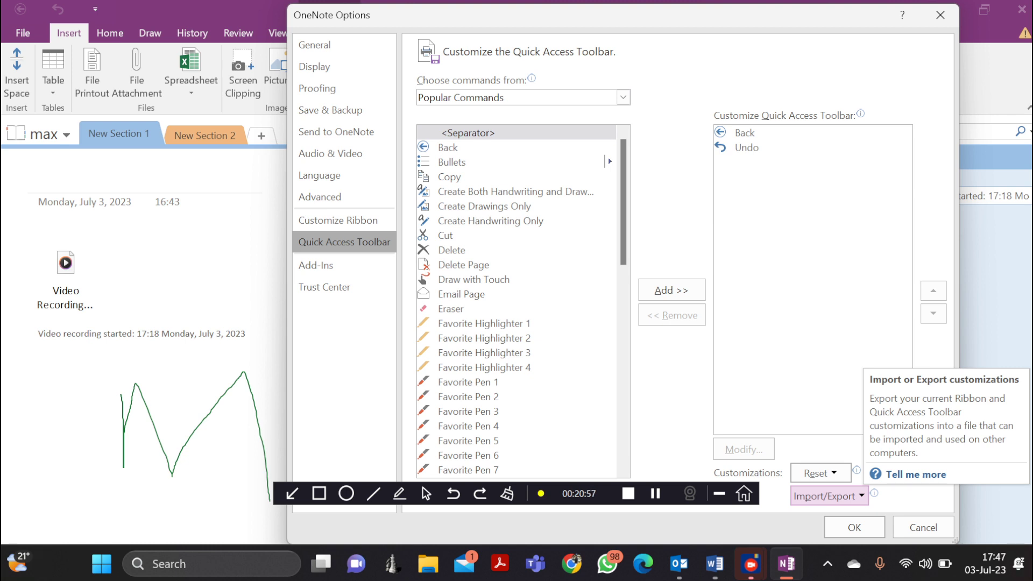
pyautogui.click(828, 495)
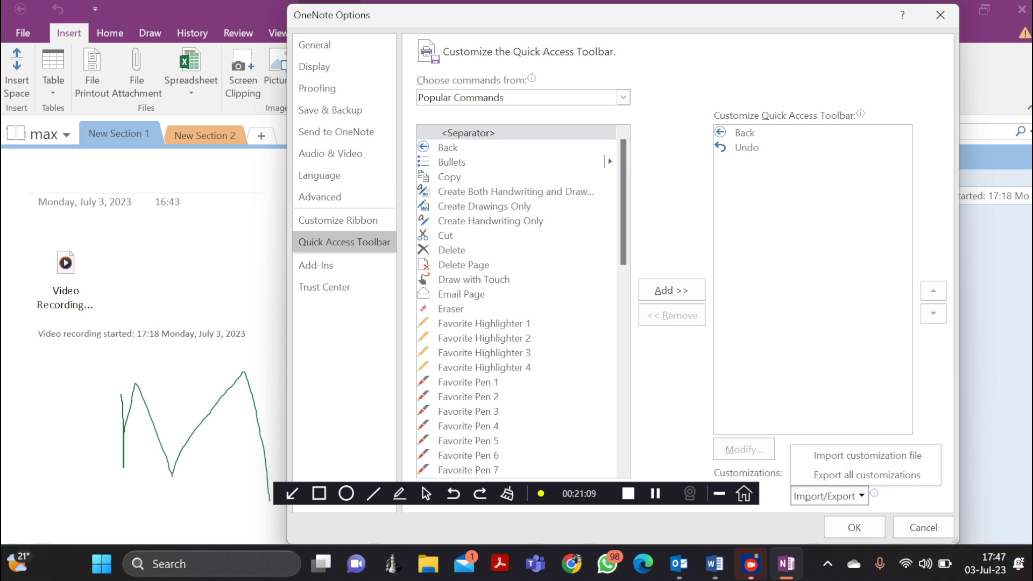
pyautogui.press('Escape')
pyautogui.press('Escape')
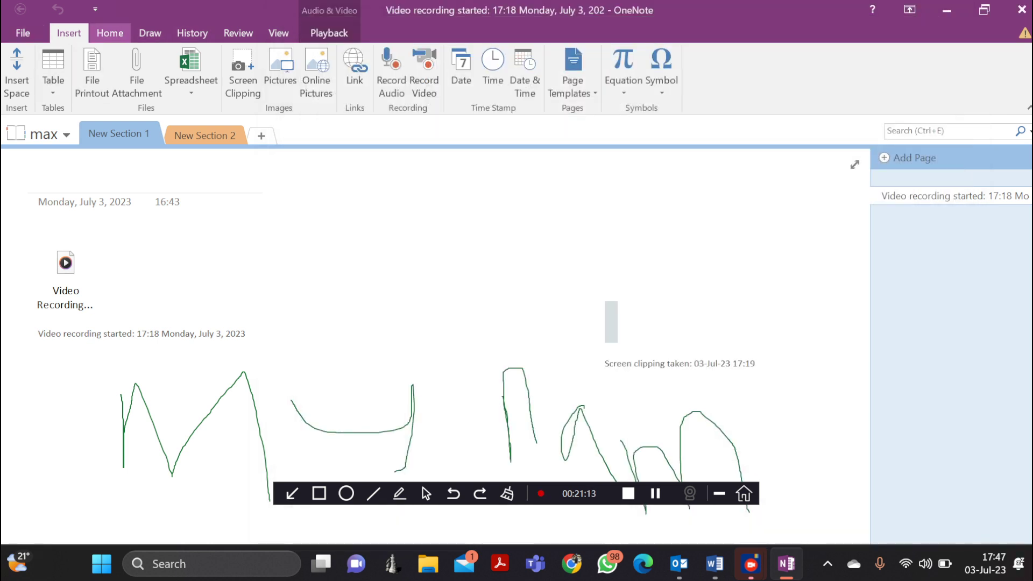
# From the Home tab's notebook list, choose Add Notebook.
pyautogui.click(110, 33)
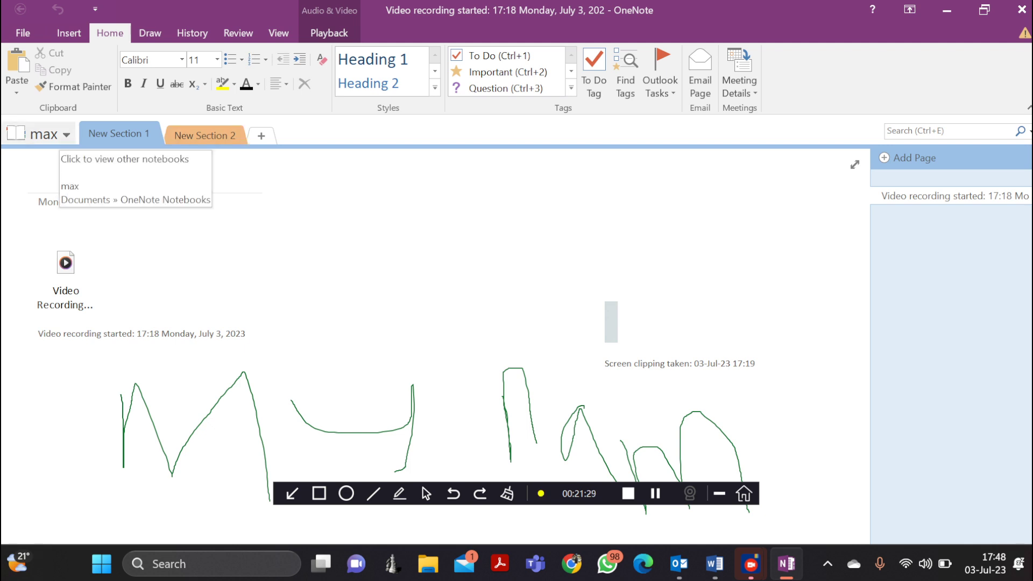
pyautogui.click(47, 134)
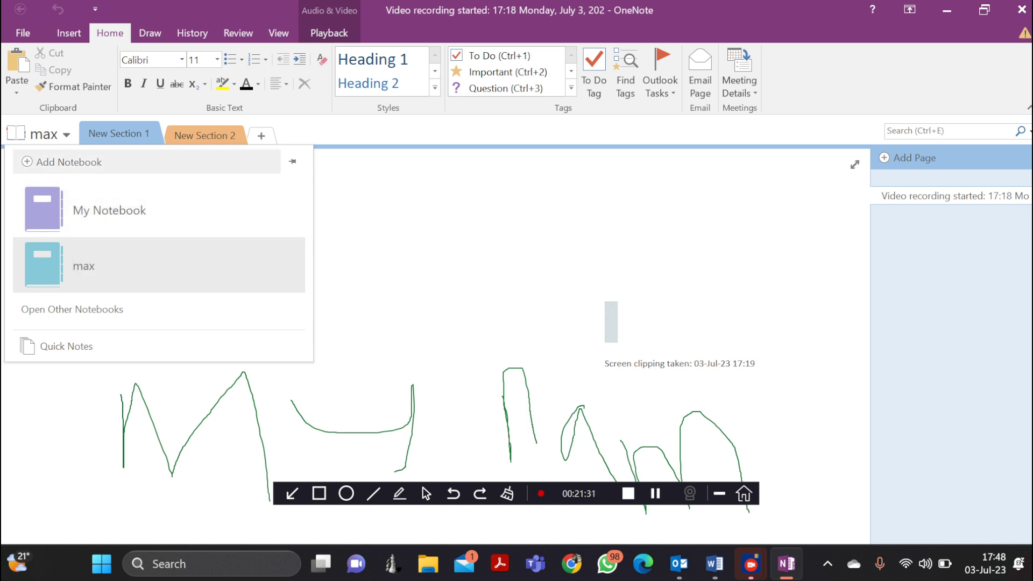
pyautogui.click(62, 161)
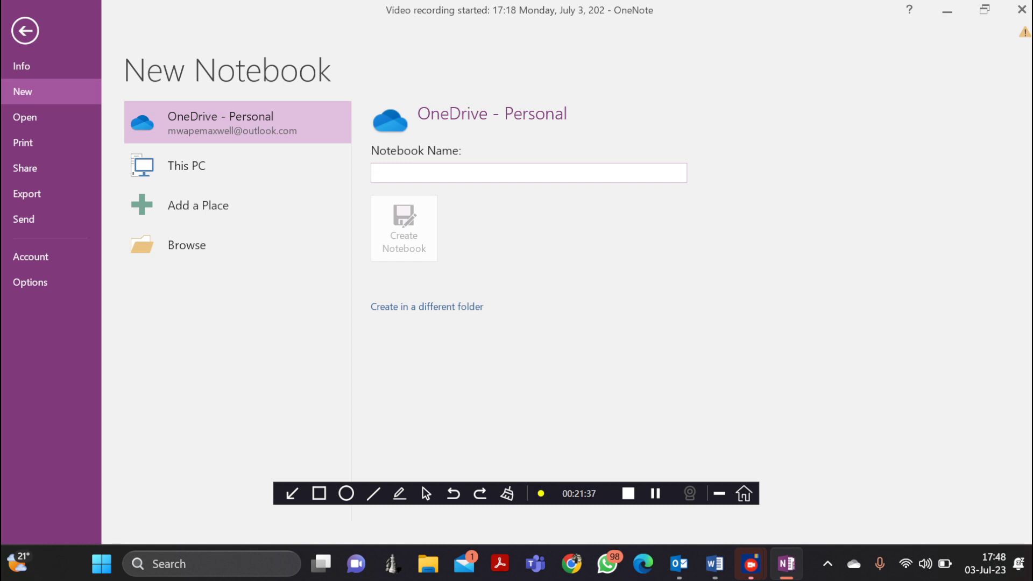
# Create a notebook named 'lecture 4' stored on This PC.
pyautogui.write('l')
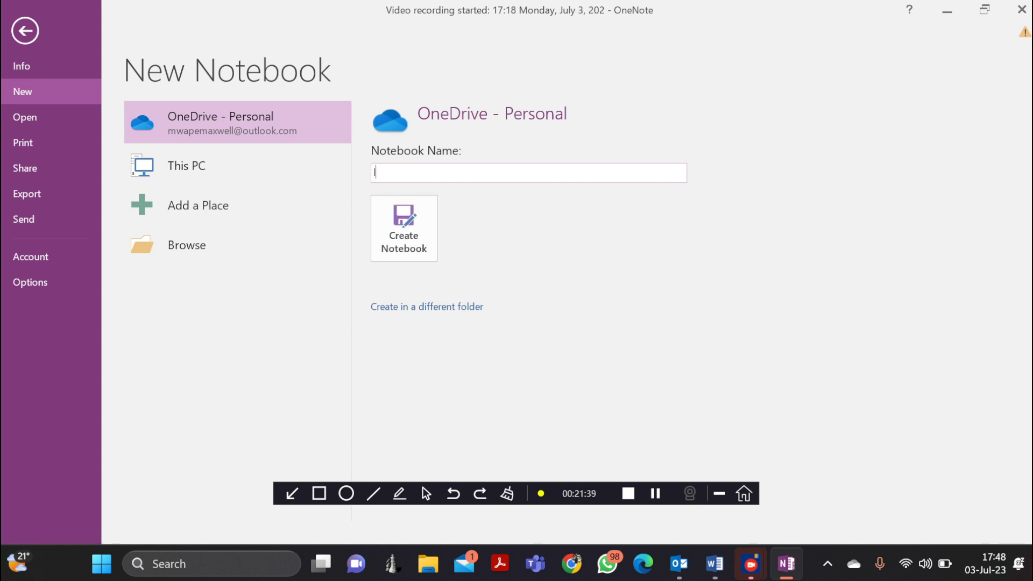
pyautogui.write('ecture 4')
pyautogui.click(186, 165)
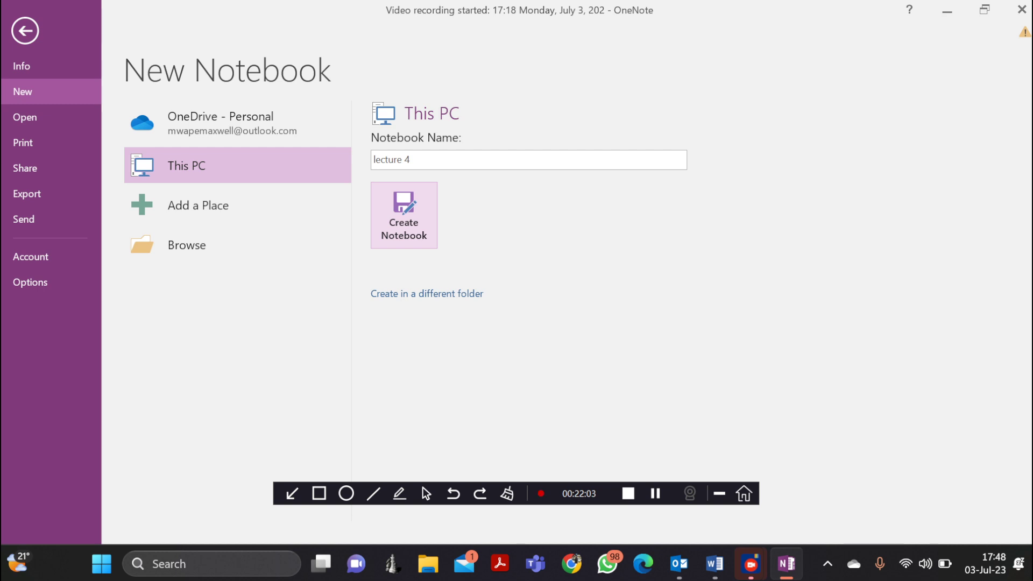
pyautogui.click(403, 215)
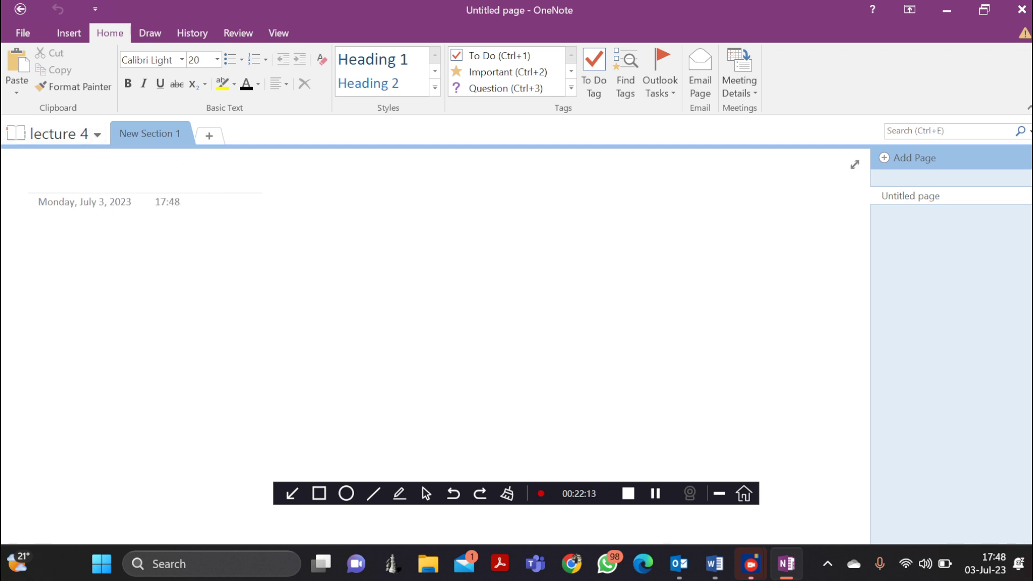
# Retype the page title as 'Biology.' and move into the page body.
pyautogui.moveTo(18, 562)
pyautogui.write('tt')
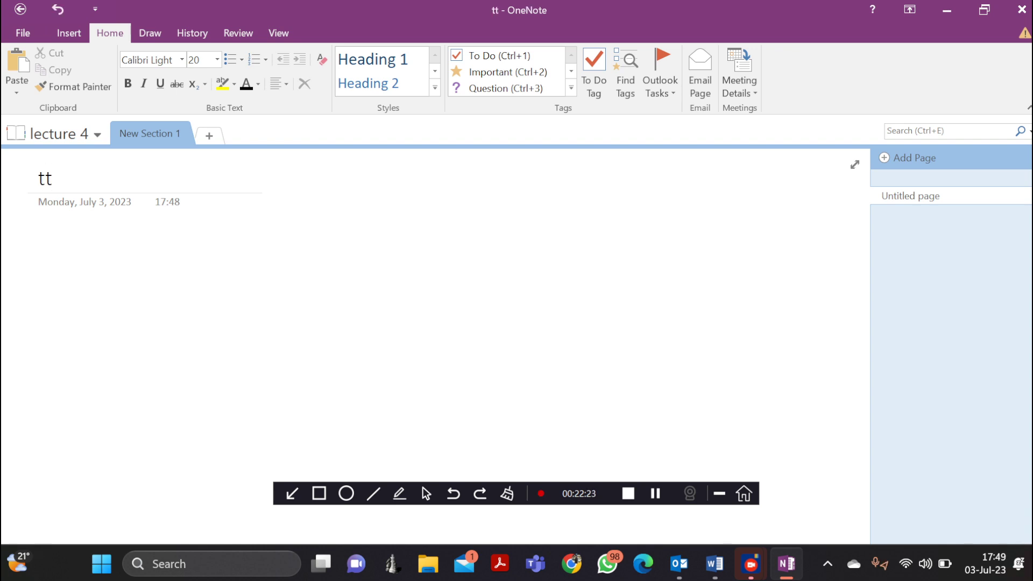
pyautogui.press('BackSpace')
pyautogui.press('BackSpace')
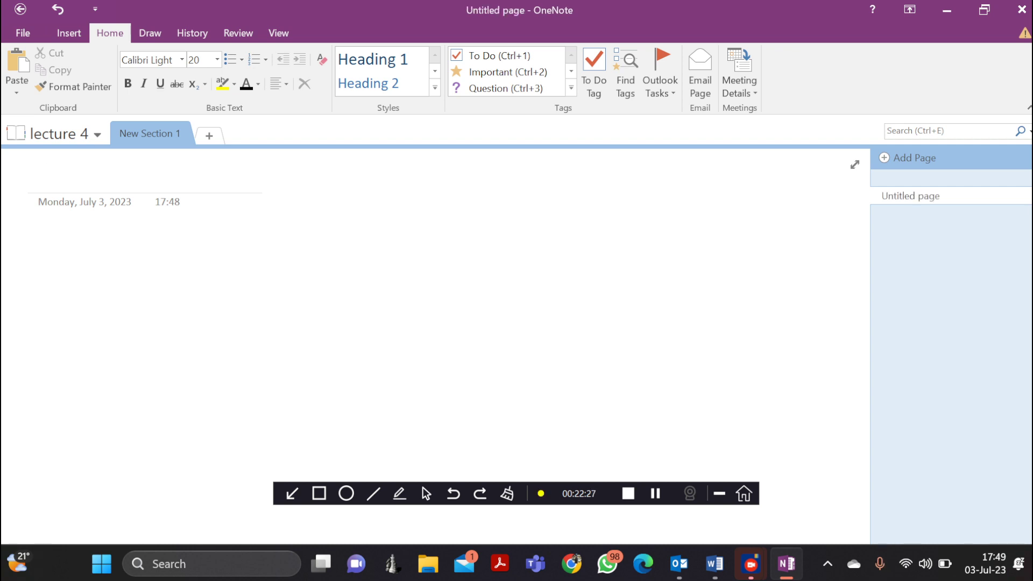
pyautogui.write('bili')
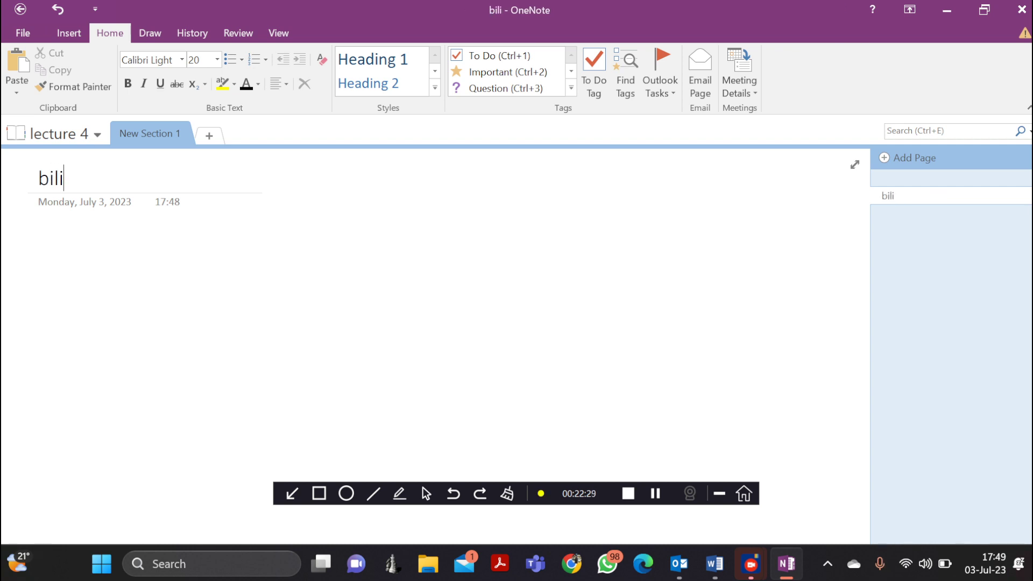
pyautogui.write('ology')
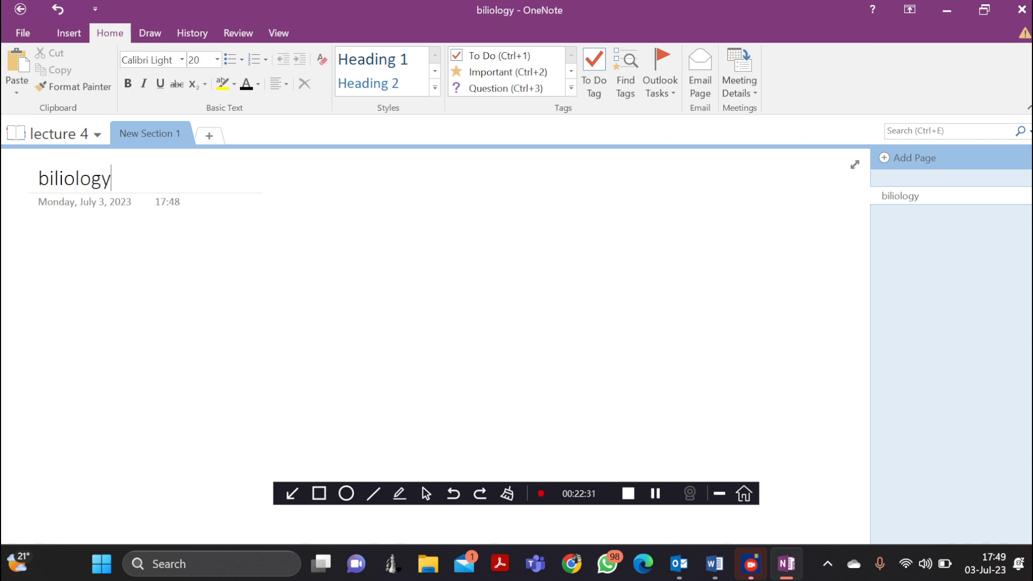
pyautogui.press('BackSpace')
pyautogui.press('BackSpace')
pyautogui.press('BackSpace')
pyautogui.press('BackSpace')
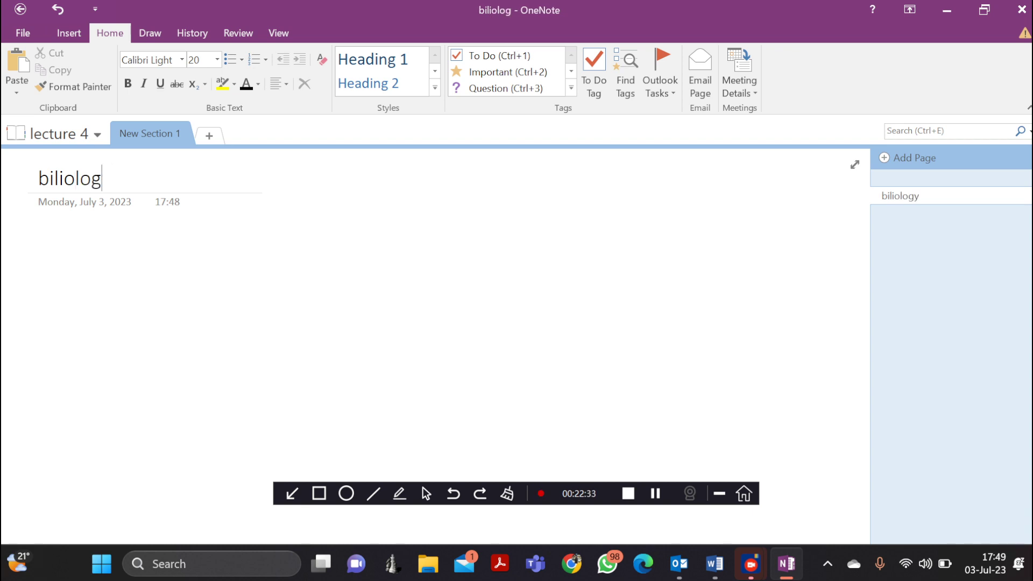
pyautogui.press('BackSpace')
pyautogui.press('BackSpace')
pyautogui.press('BackSpace')
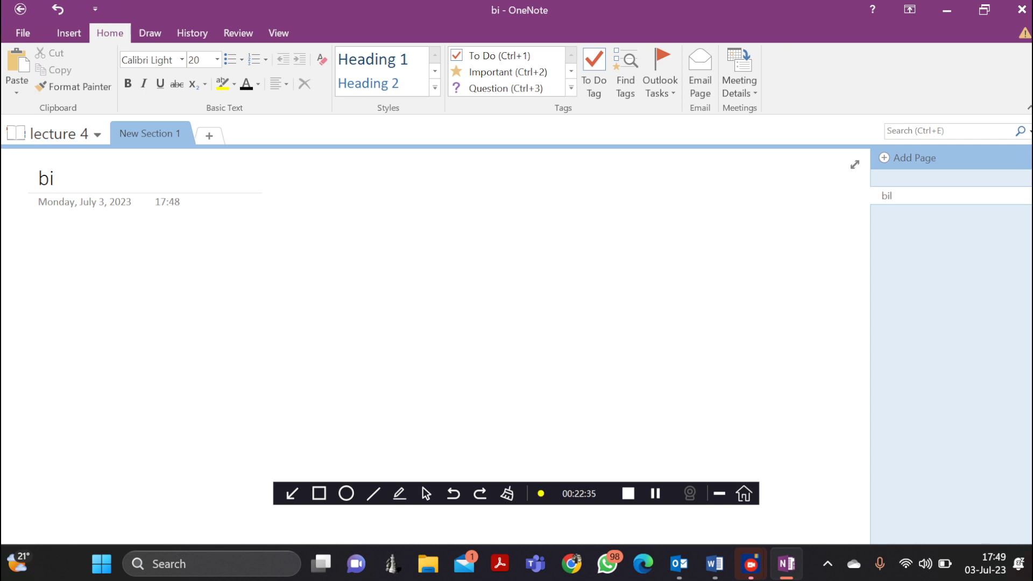
pyautogui.write('ology')
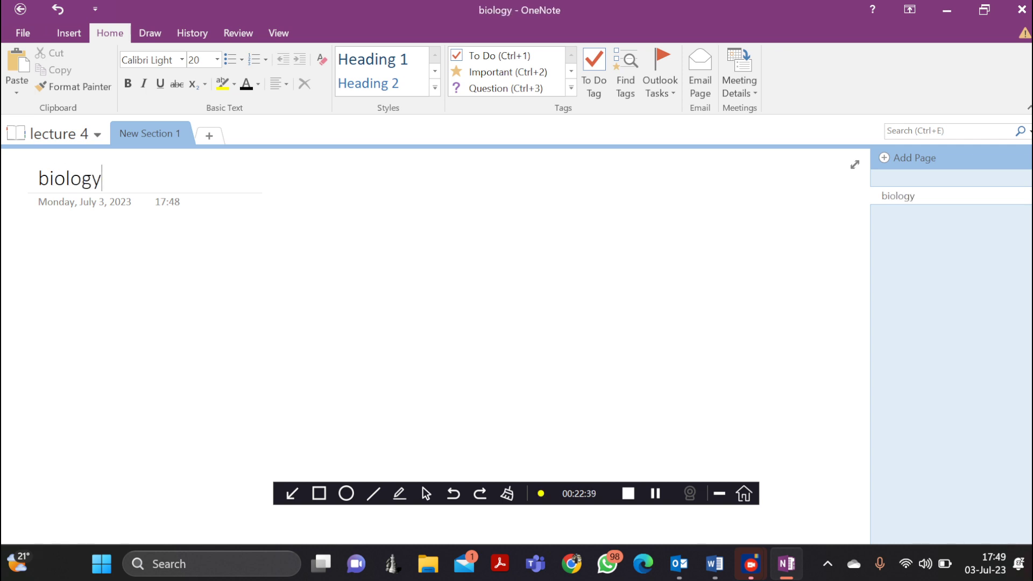
pyautogui.write('.')
pyautogui.press('Return')
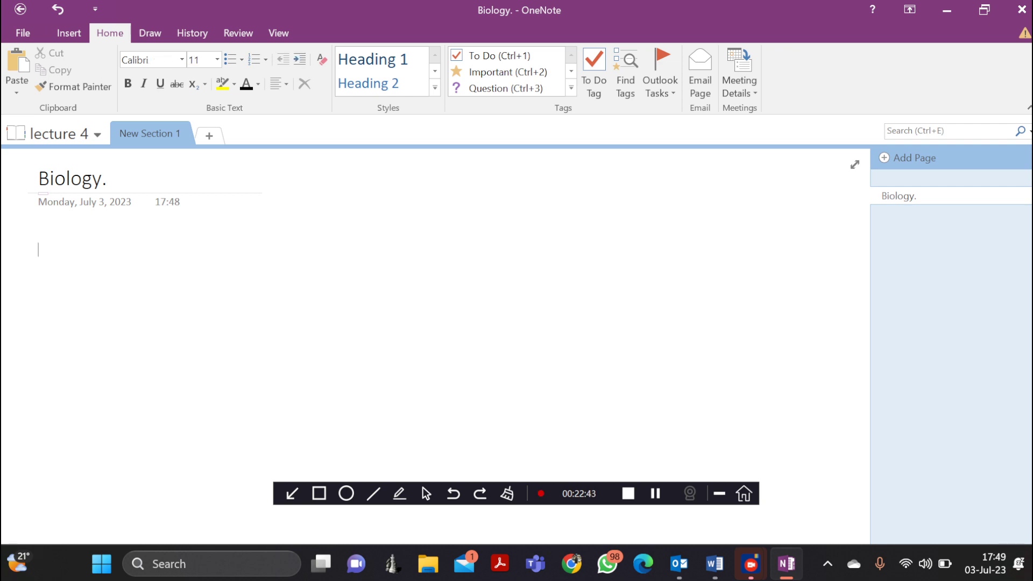
# Replace the stray word with Human beings, Animals and Birds on separate lines.
pyautogui.write('f')
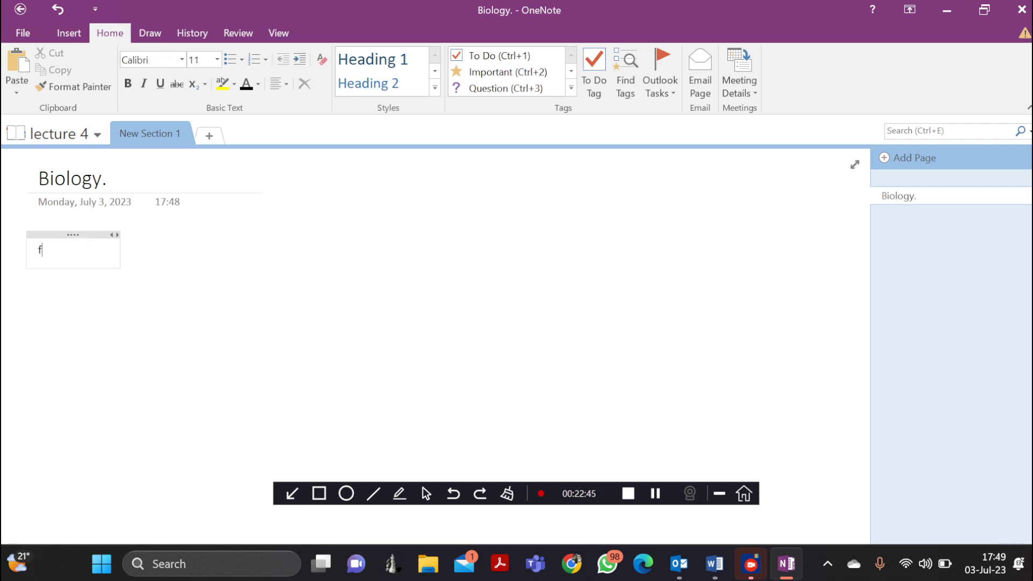
pyautogui.write('unction')
pyautogui.press('BackSpace')
pyautogui.press('BackSpace')
pyautogui.press('BackSpace')
pyautogui.press('BackSpace')
pyautogui.press('BackSpace')
pyautogui.press('BackSpace')
pyautogui.press('BackSpace')
pyautogui.press('BackSpace')
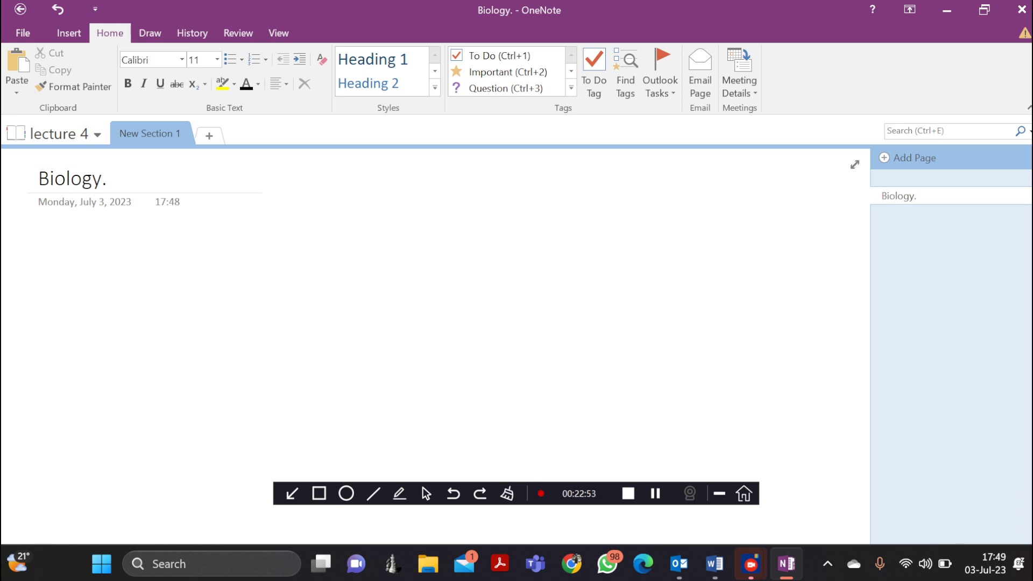
pyautogui.write('Human b')
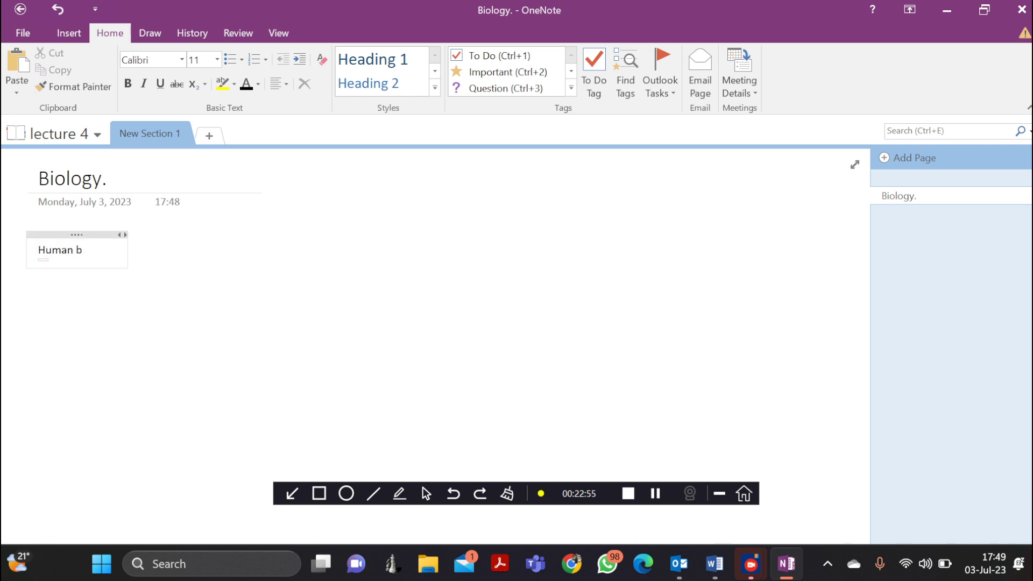
pyautogui.write('eings')
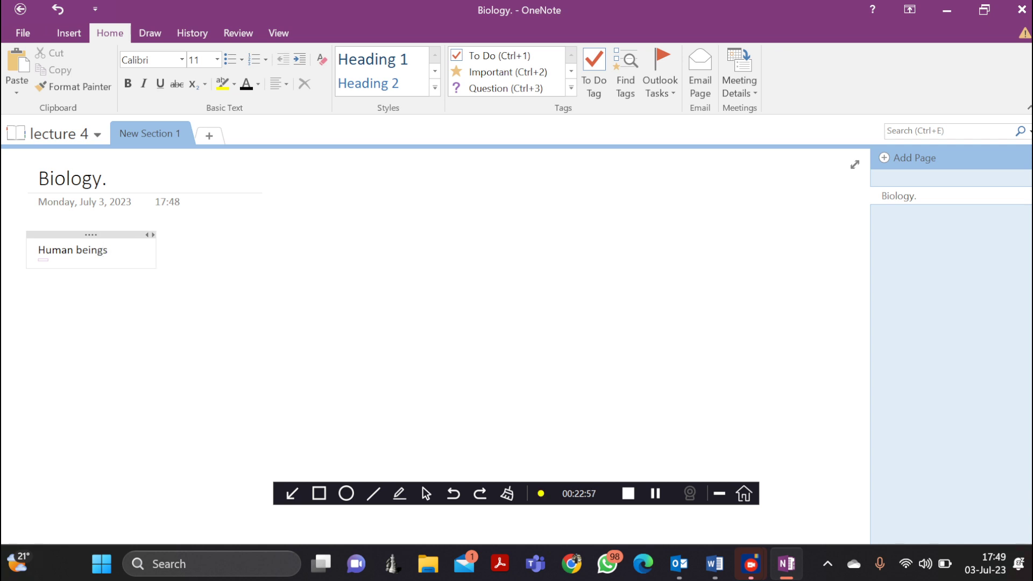
pyautogui.press('Return')
pyautogui.write('an ')
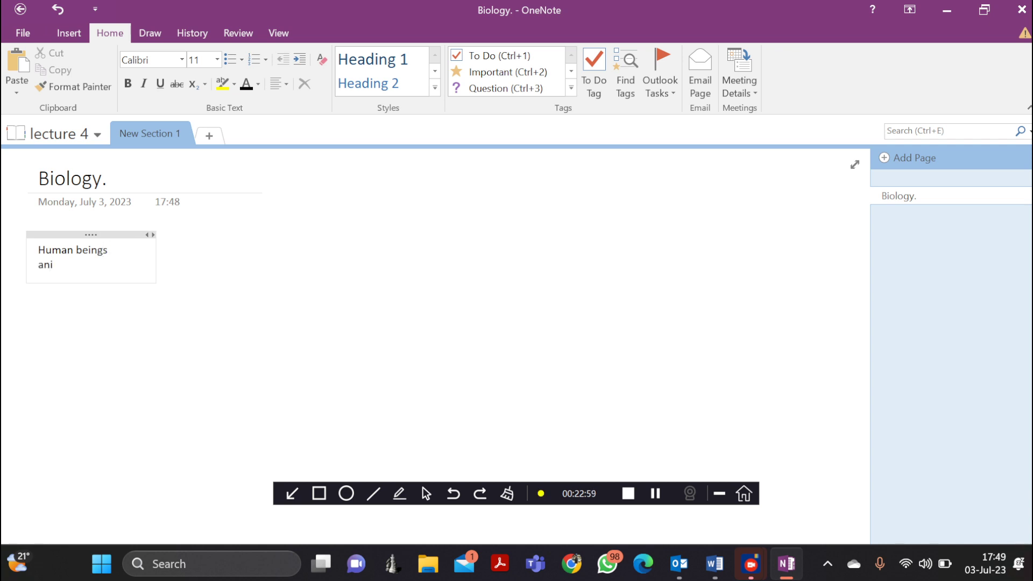
pyautogui.write('mals')
pyautogui.press('Return')
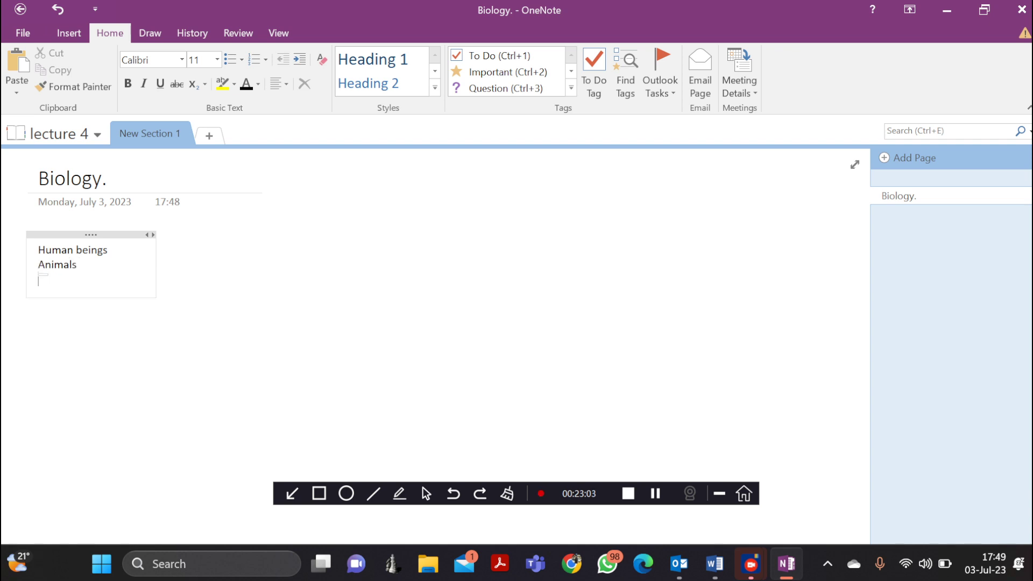
pyautogui.write('birds')
pyautogui.press('Return')
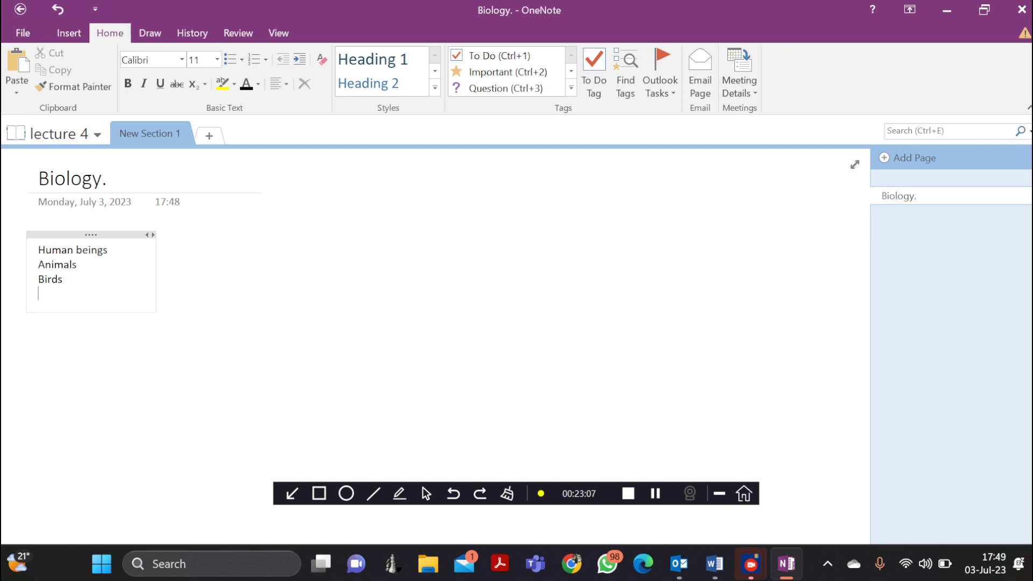
pyautogui.click(292, 308)
# Drag the three-line note to the right side of the page and select its lines.
pyautogui.moveTo(90, 235); pyautogui.dragTo(676, 215)
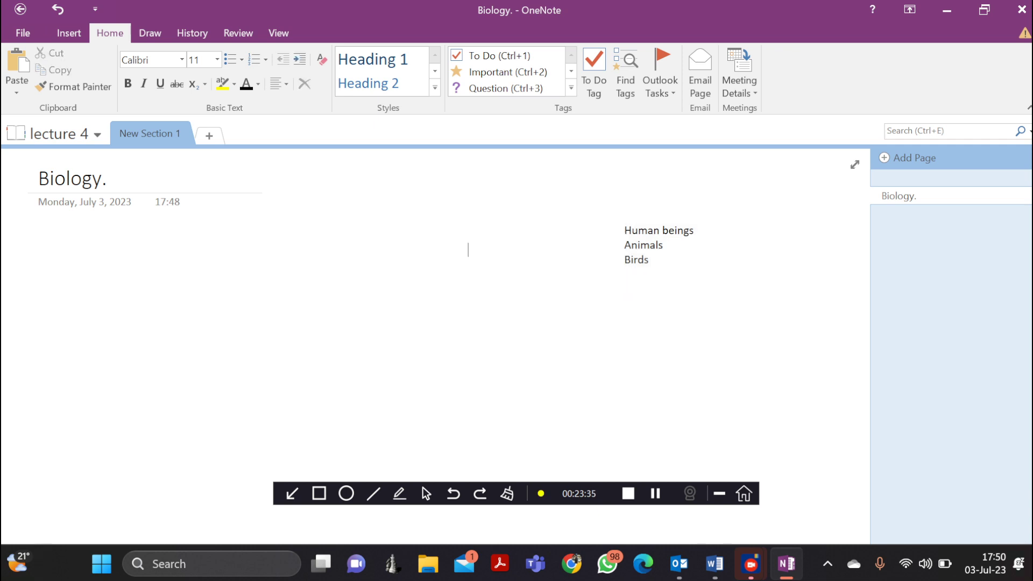
pyautogui.click(648, 260)
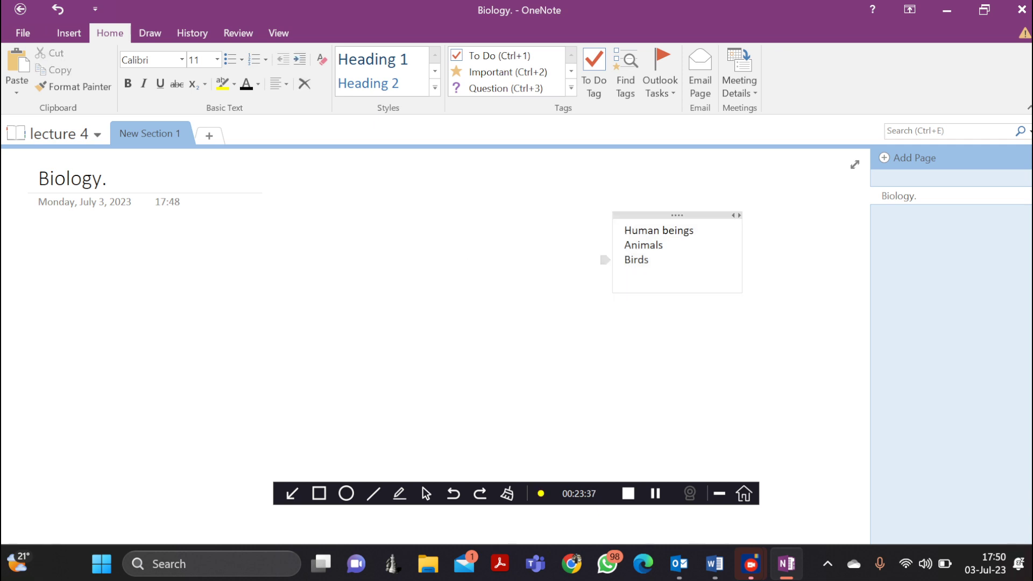
pyautogui.moveTo(649, 260); pyautogui.dragTo(624, 230)
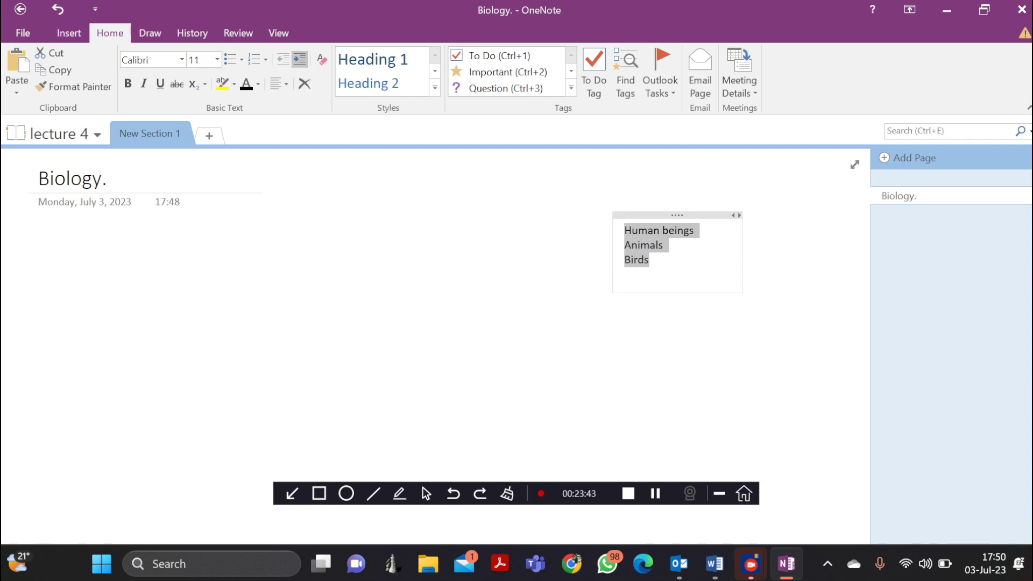
# Indent the Human beings, Animals and Birds lines and centre-align them.
pyautogui.click(299, 59)
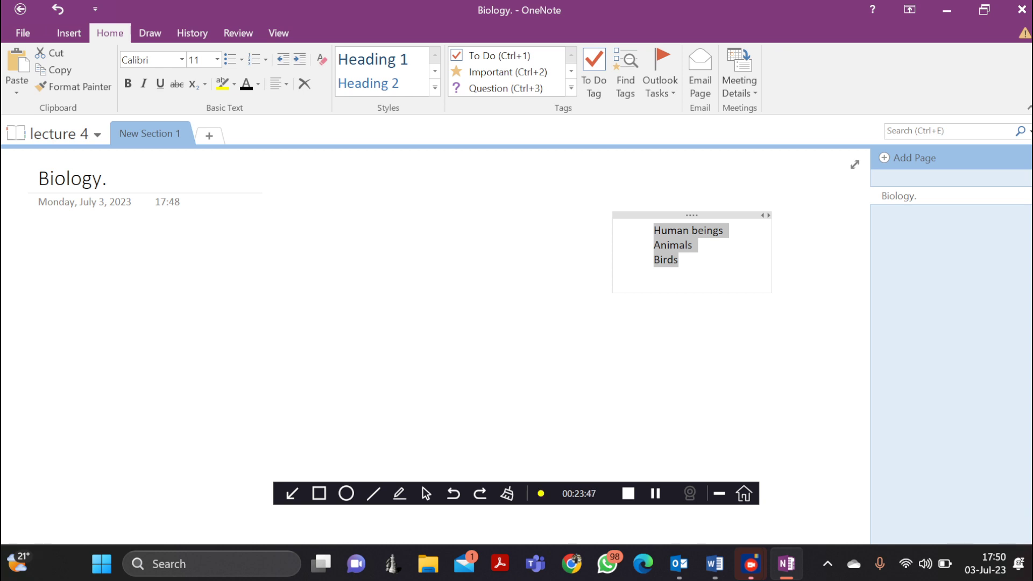
pyautogui.click(278, 83)
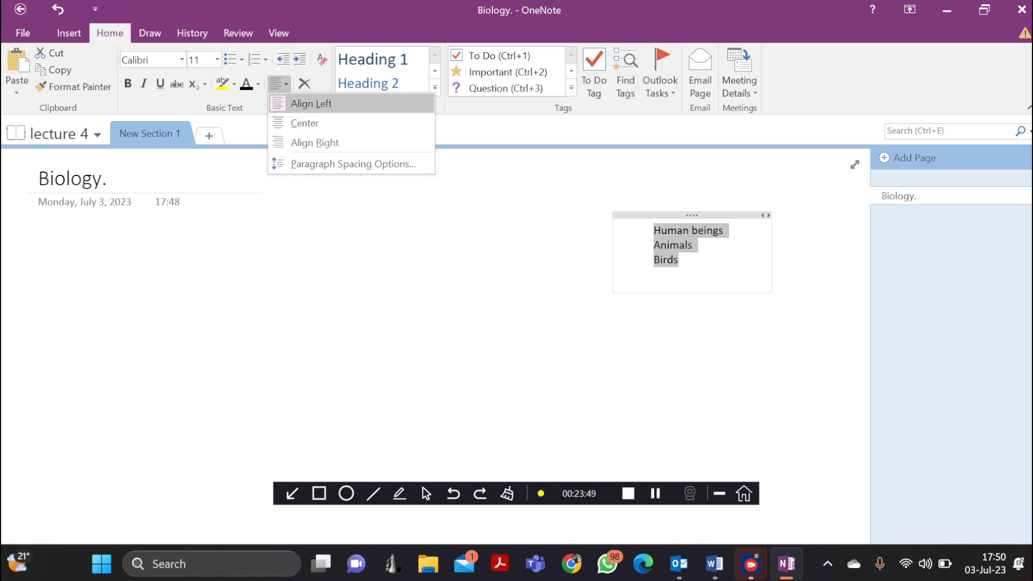
pyautogui.click(305, 123)
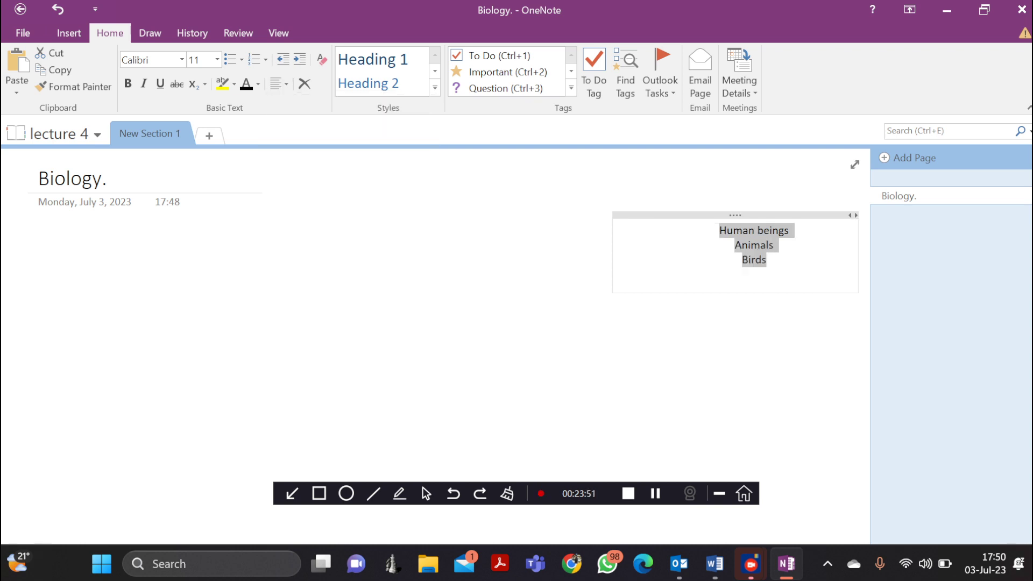
pyautogui.click(279, 83)
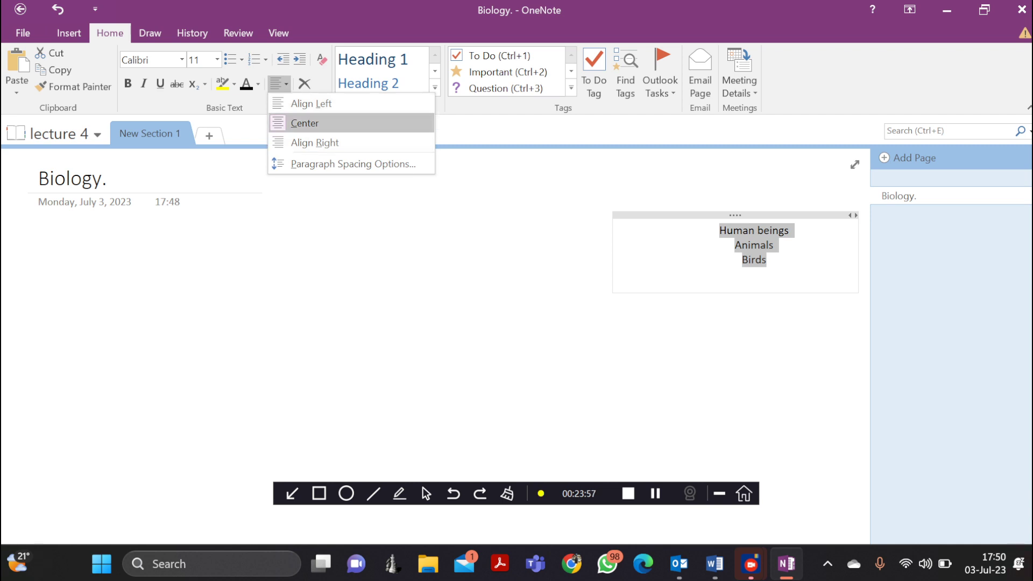
pyautogui.click(304, 122)
pyautogui.click(624, 273)
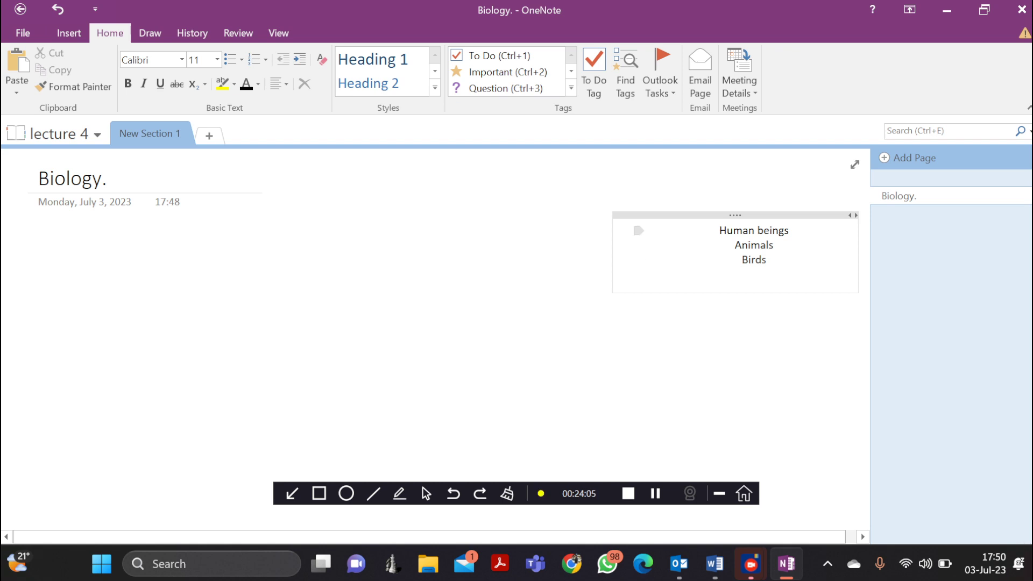
# Make the Human beings line bold in the Algerian font, so it reads HUMAN BEINGS.
pyautogui.click(639, 230)
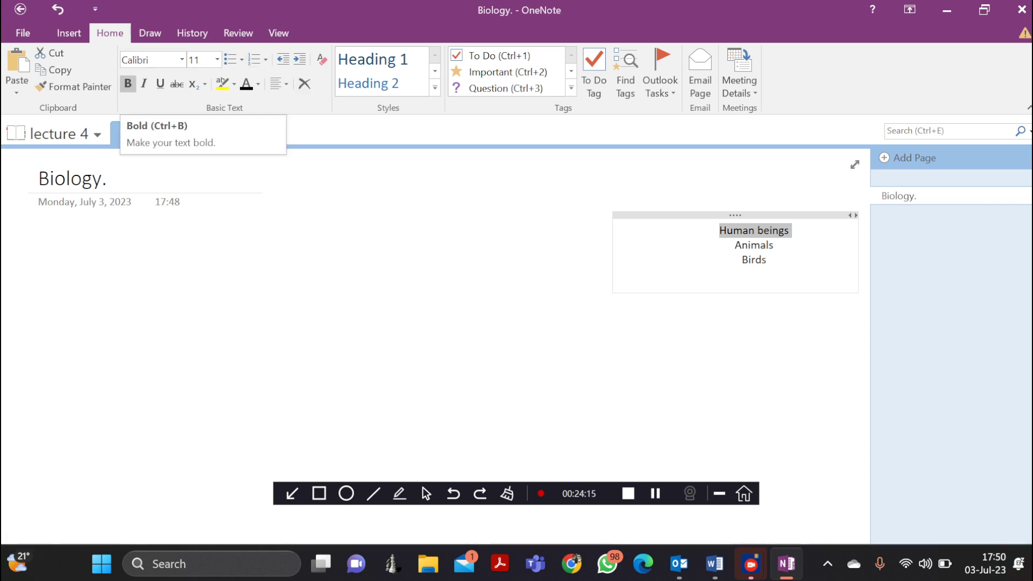
pyautogui.click(127, 83)
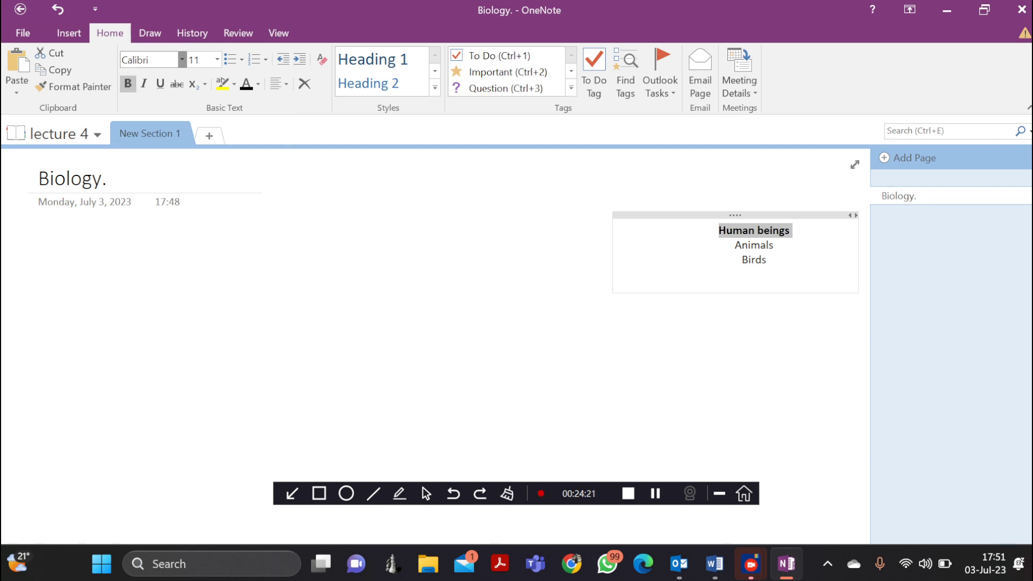
pyautogui.click(182, 60)
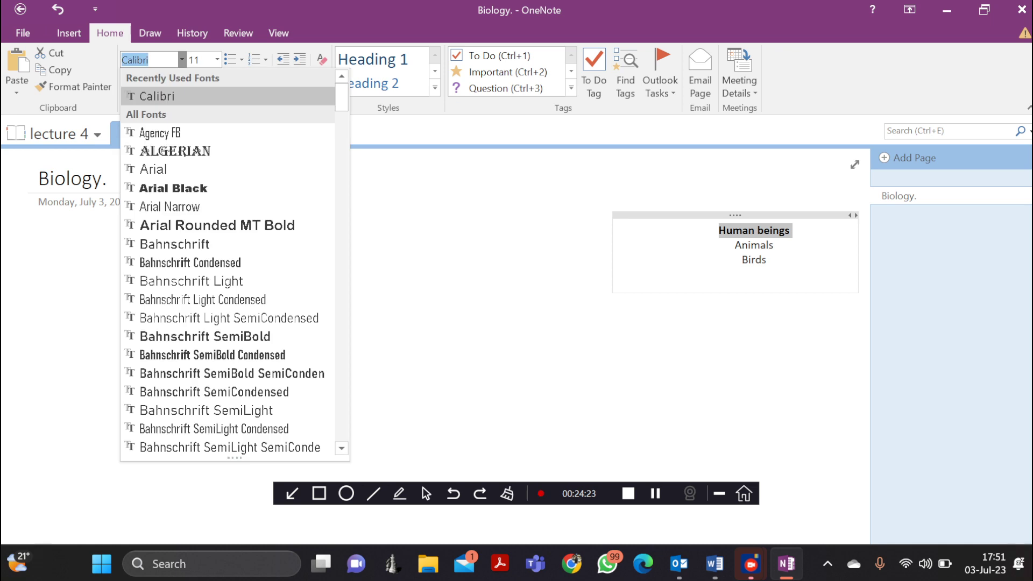
pyautogui.click(175, 151)
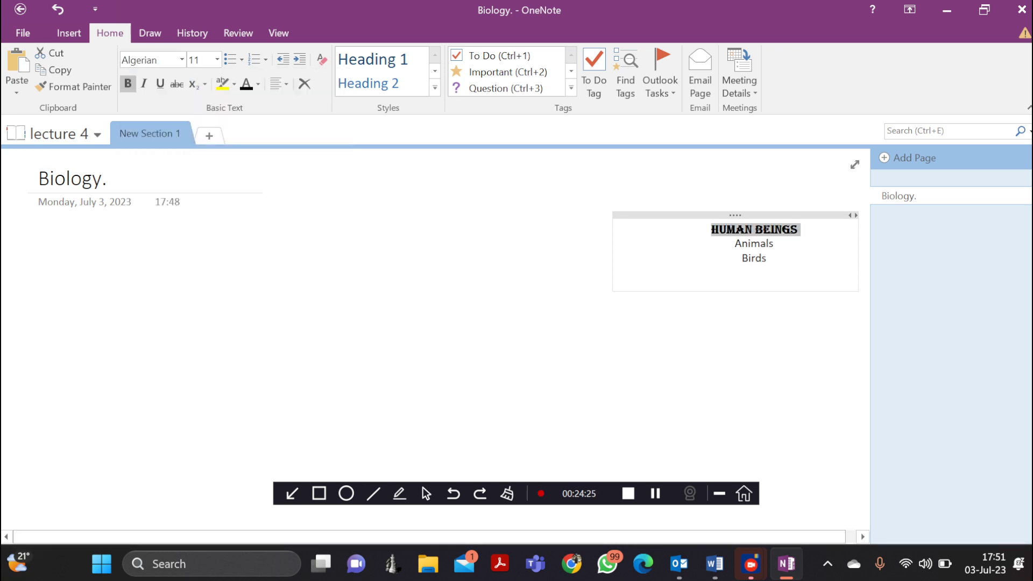
pyautogui.click(625, 272)
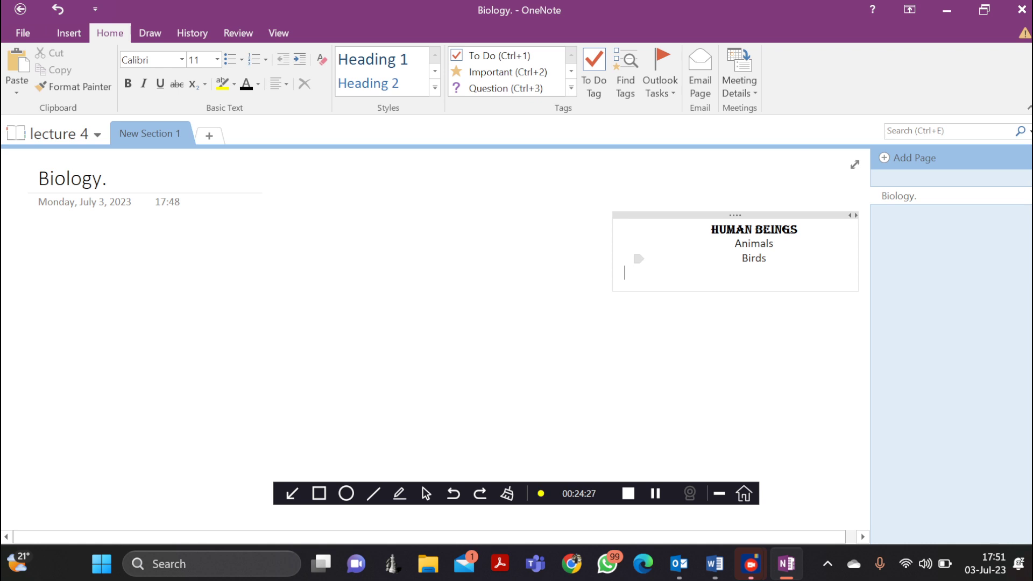
# Colour the Animals and Birds lines light blue.
pyautogui.moveTo(767, 259); pyautogui.dragTo(734, 243)
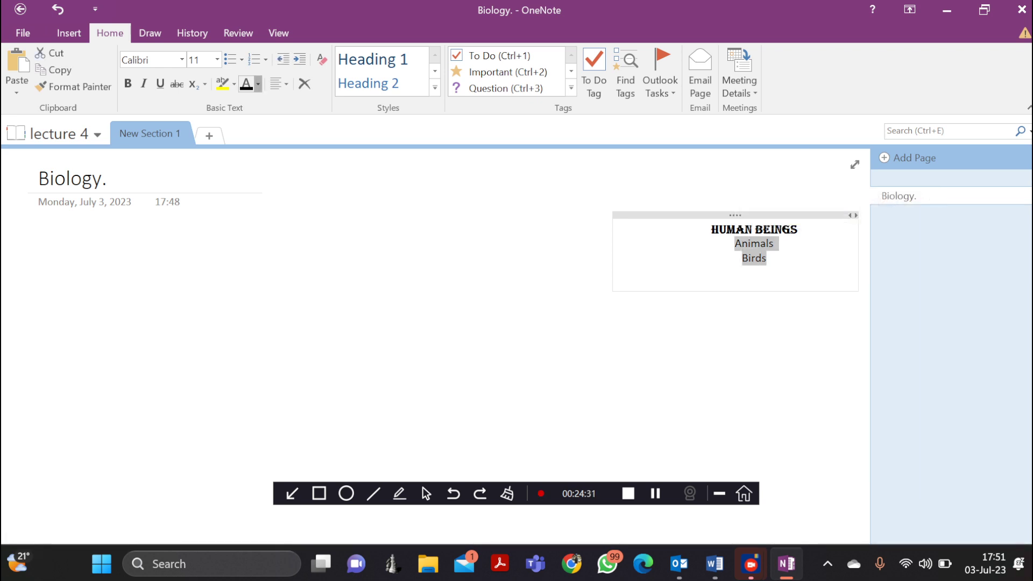
pyautogui.click(258, 84)
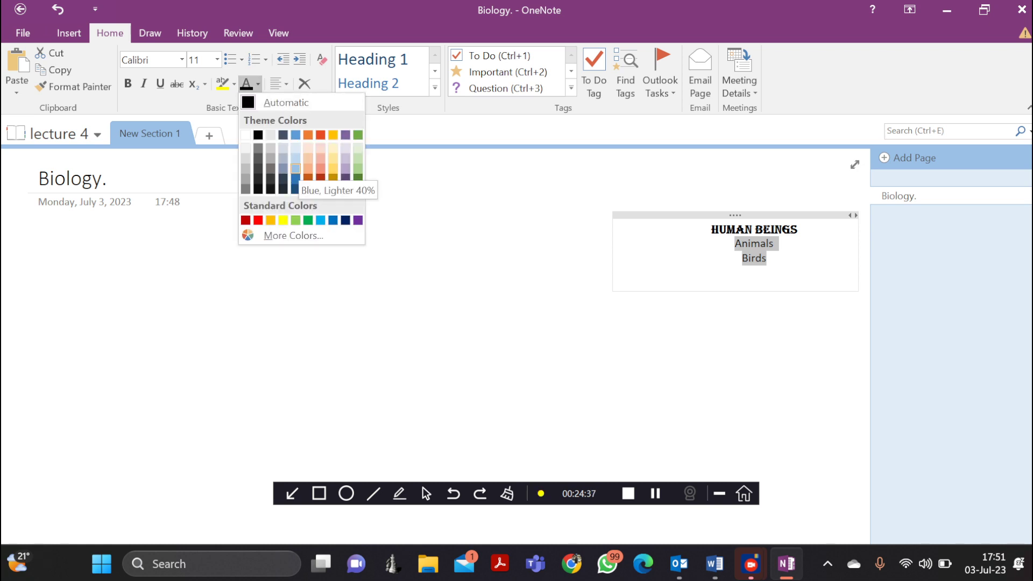
pyautogui.click(295, 169)
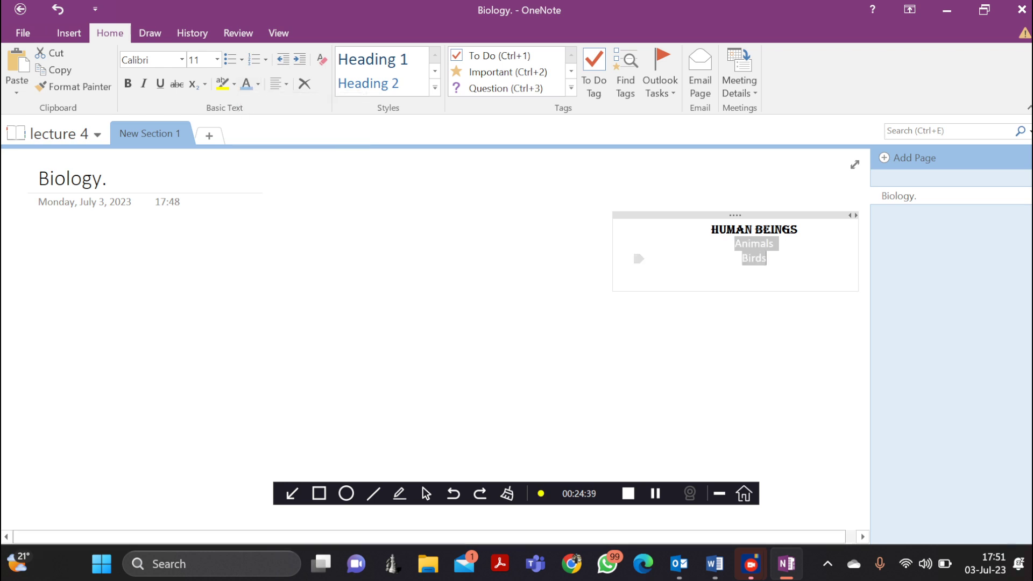
# Reselect Animals and Birds and change their font colour to orange-red.
pyautogui.click(766, 258)
pyautogui.hotkey('shift', 'Left')
pyautogui.hotkey('shift', 'Left')
pyautogui.hotkey('shift', 'Left')
pyautogui.hotkey('shift', 'Left')
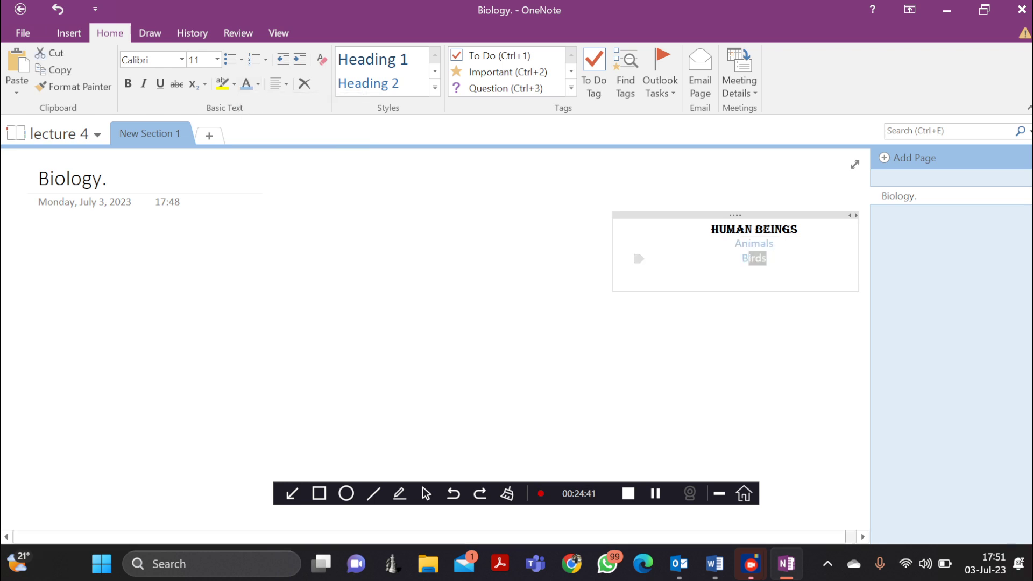
pyautogui.keyDown('shift'); pyautogui.click(638, 244); pyautogui.keyUp('shift')
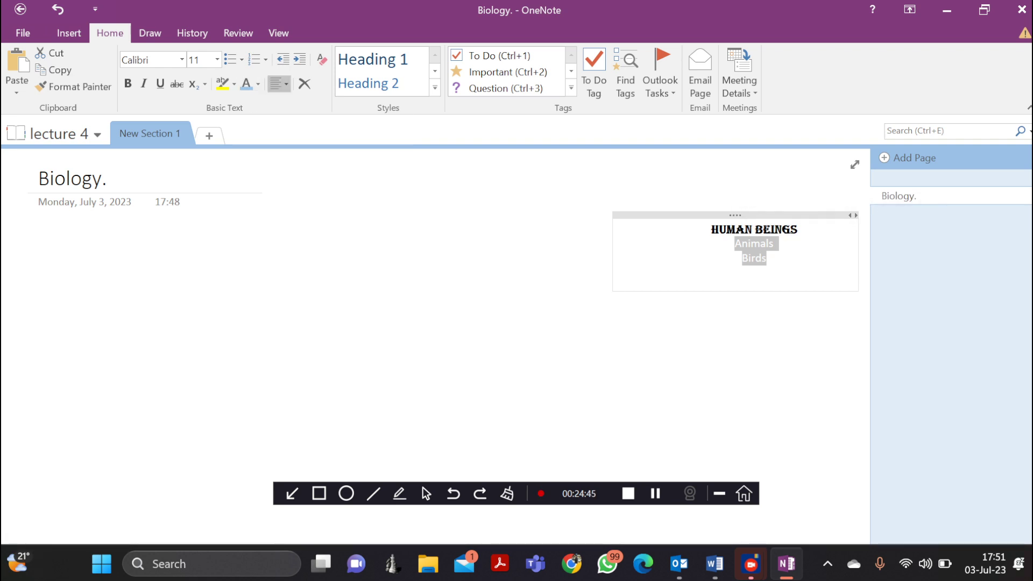
pyautogui.click(258, 84)
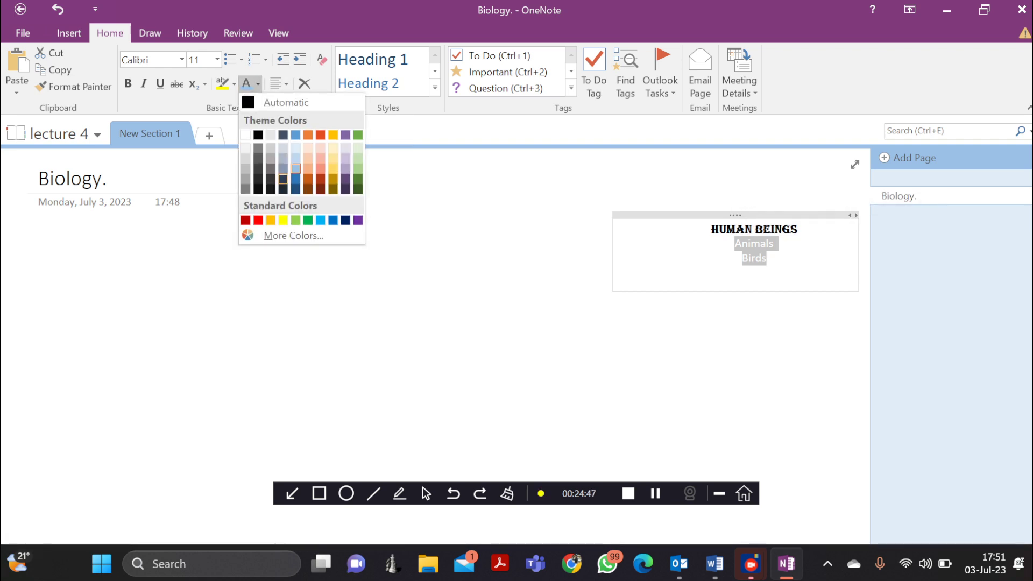
pyautogui.click(303, 179)
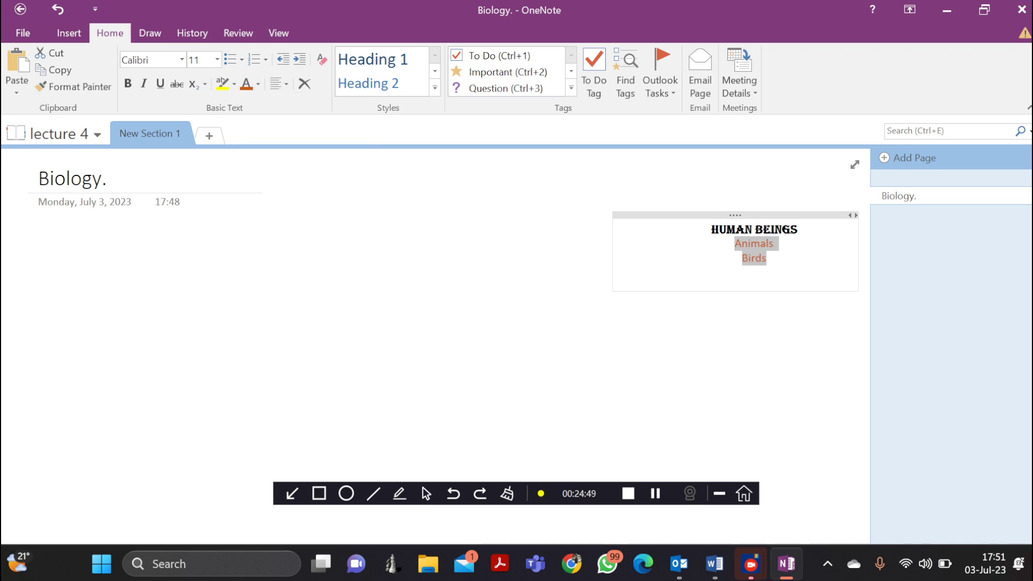
pyautogui.click(507, 210)
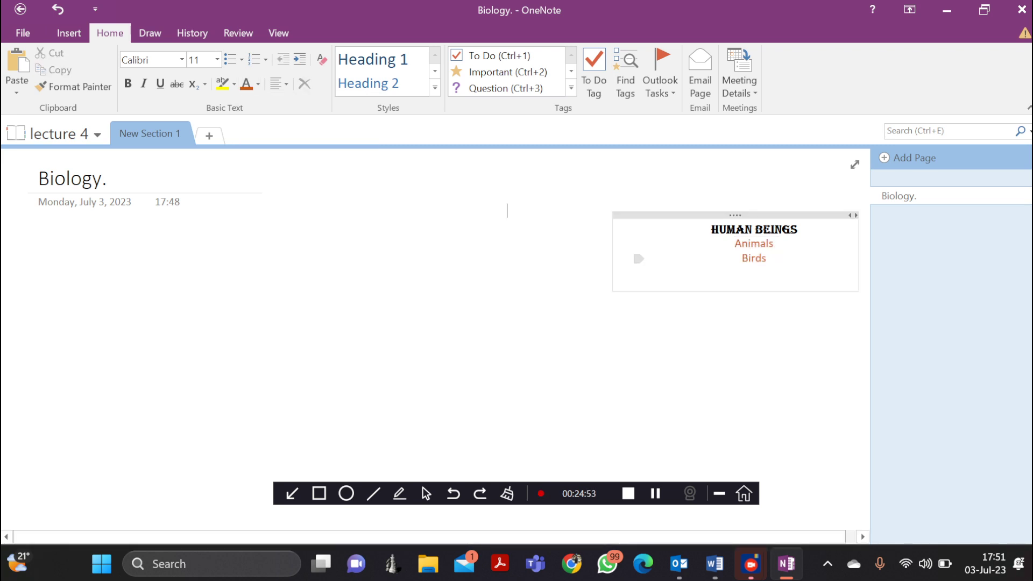
pyautogui.click(742, 258)
pyautogui.hotkey('ctrl', 'a')
pyautogui.hotkey('ctrl', 'a')
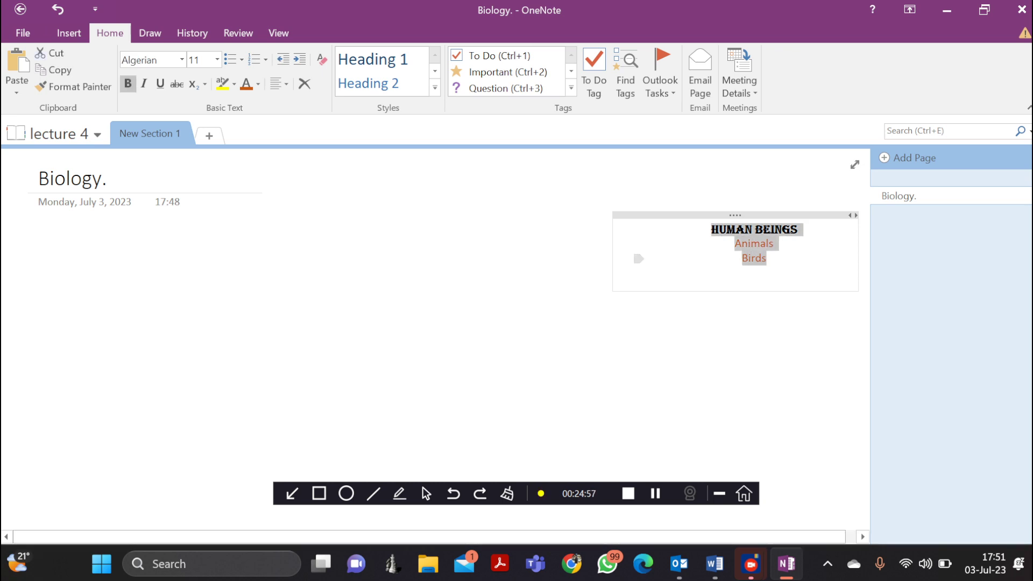
pyautogui.click(631, 244)
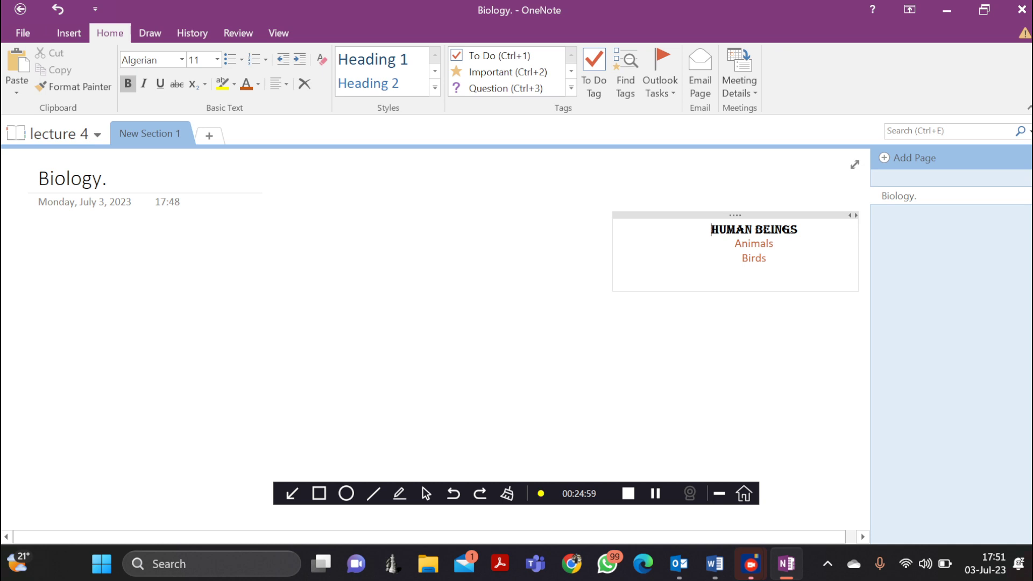
pyautogui.click(631, 259)
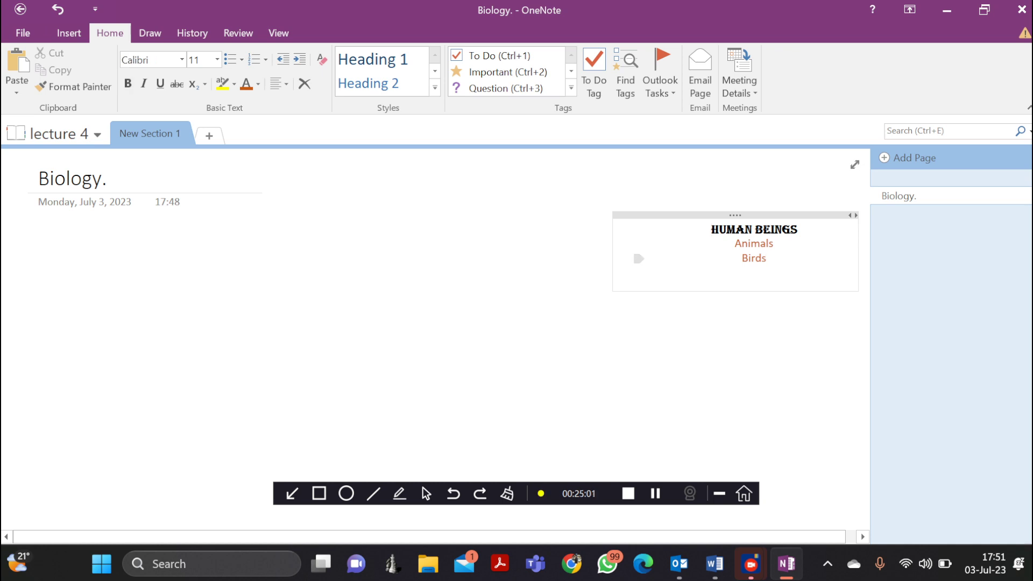
# Try out selections of the HUMAN BEINGS list and the word Birds.
pyautogui.click(631, 244)
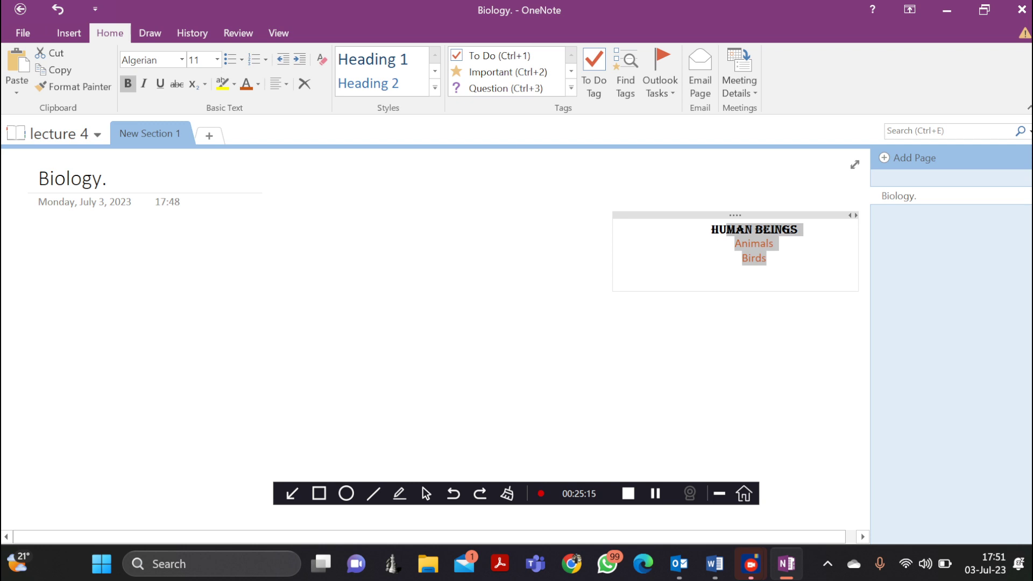
pyautogui.click(624, 273)
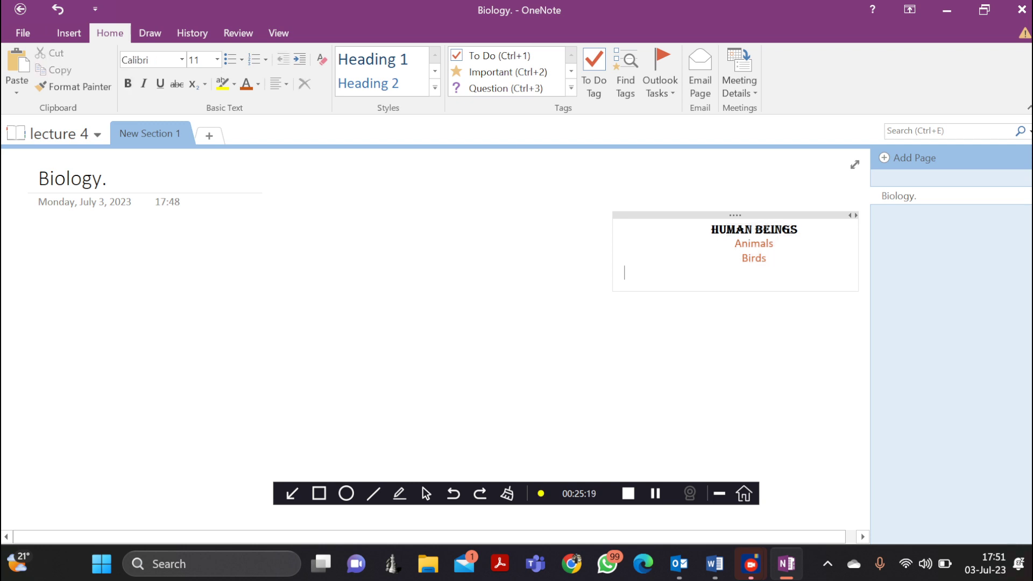
pyautogui.click(752, 258)
pyautogui.doubleClick(753, 258)
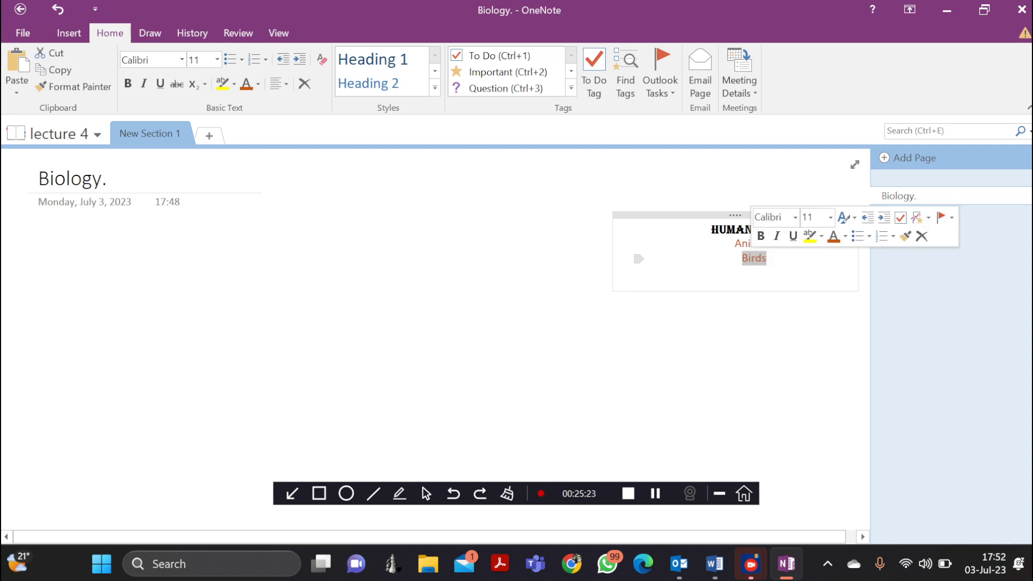
pyautogui.click(631, 244)
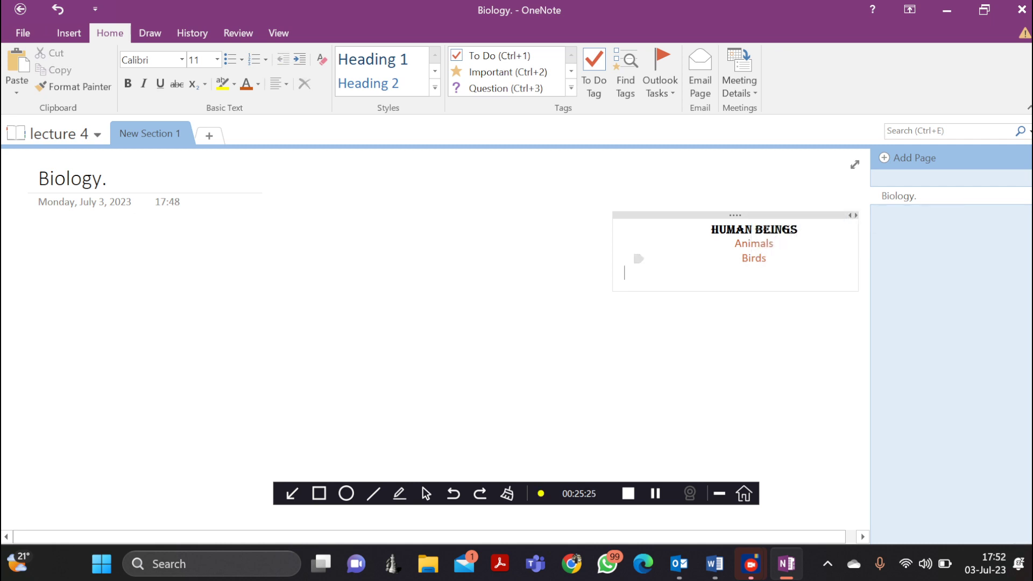
pyautogui.hotkey('shift', 'End')
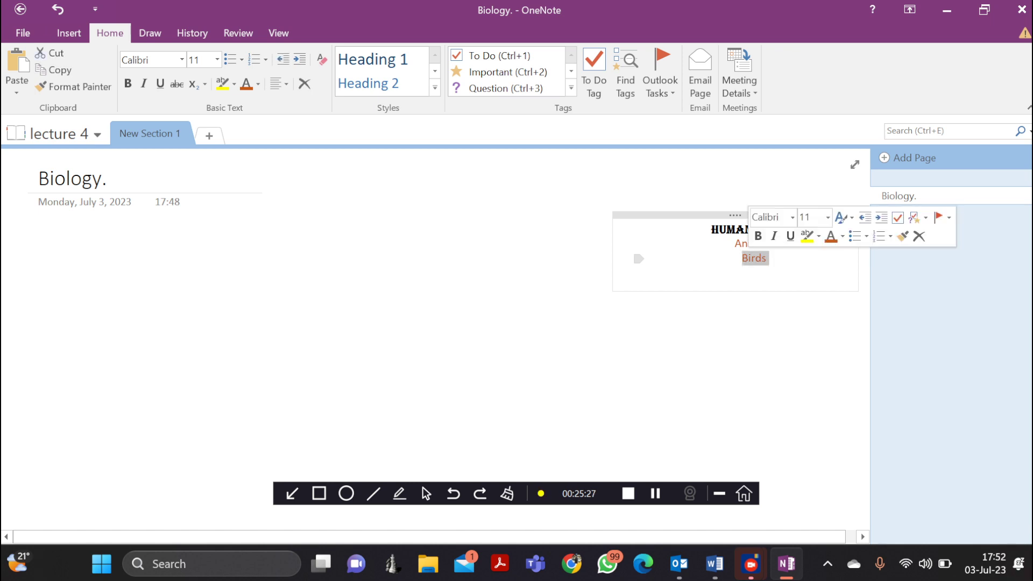
pyautogui.hotkey('shift', 'Left')
# Select the Animals and Birds lines and bring up the Bullet Library.
pyautogui.press('Up')
pyautogui.press('Up')
pyautogui.hotkey('ctrl', 'shift', 'Right')
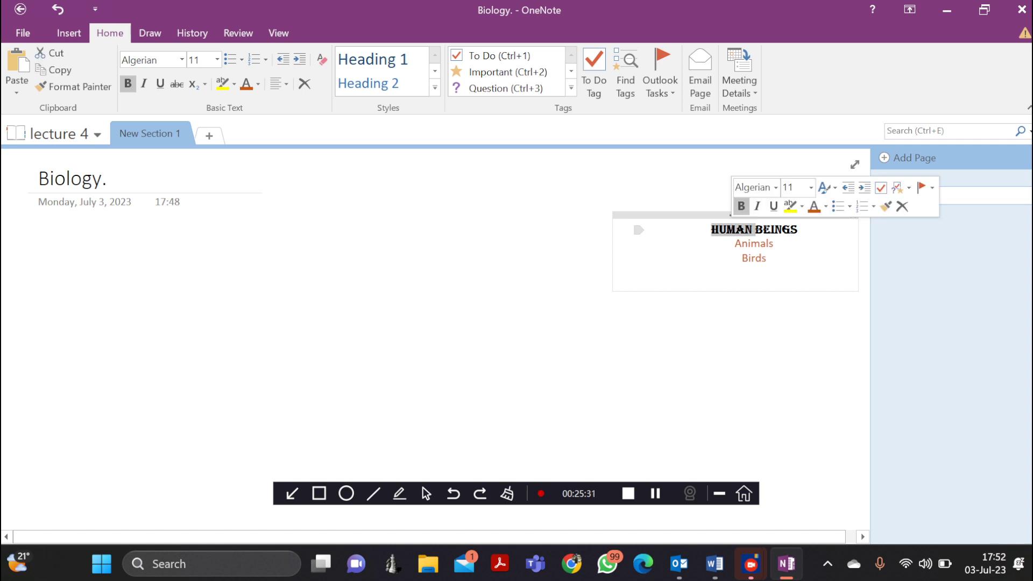
pyautogui.press('Home')
pyautogui.hotkey('shift', 'End')
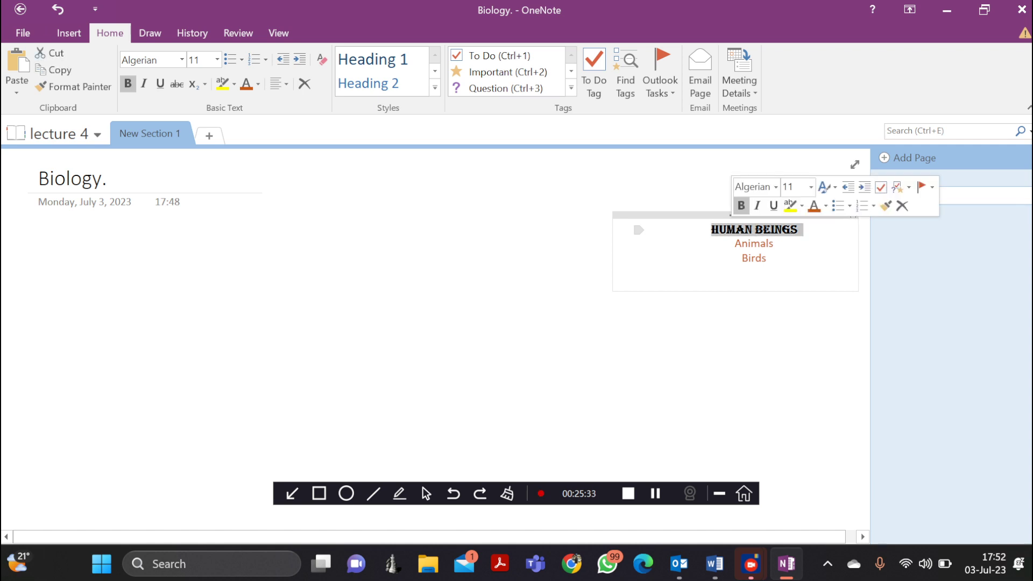
pyautogui.press('Down')
pyautogui.hotkey('shift', 'Home')
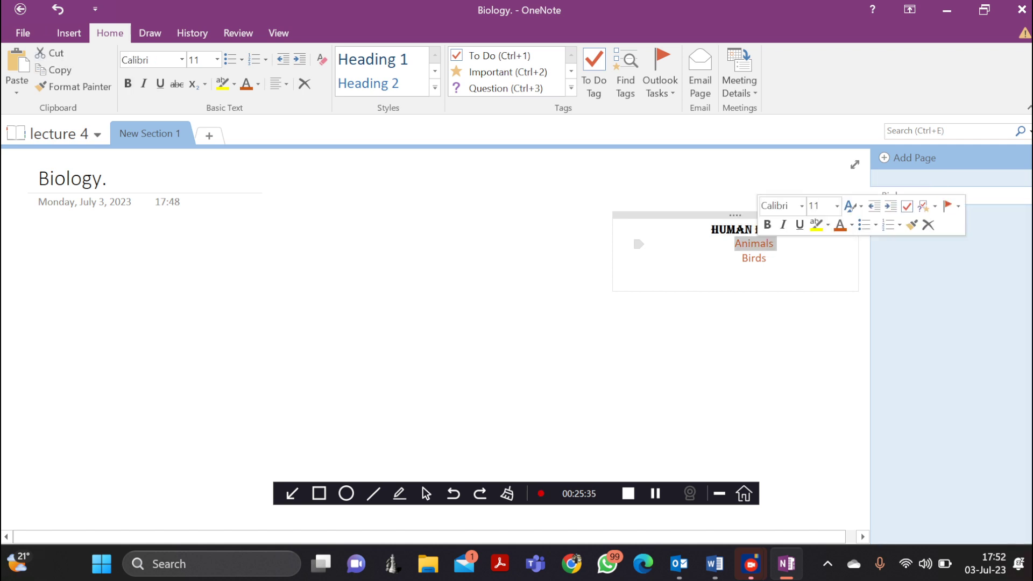
pyautogui.click(624, 273)
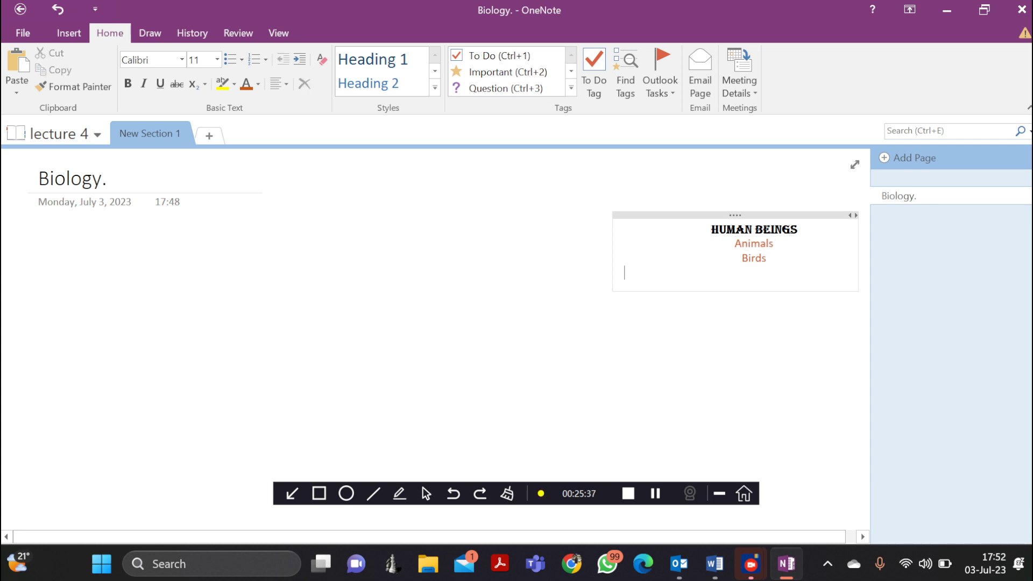
pyautogui.click(605, 347)
pyautogui.moveTo(631, 245); pyautogui.dragTo(631, 259)
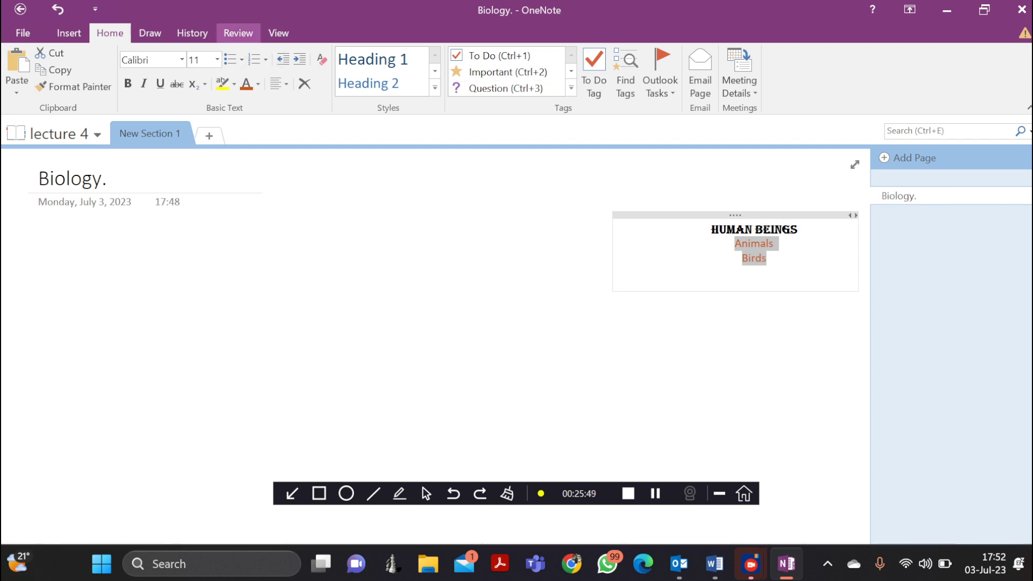
pyautogui.click(242, 60)
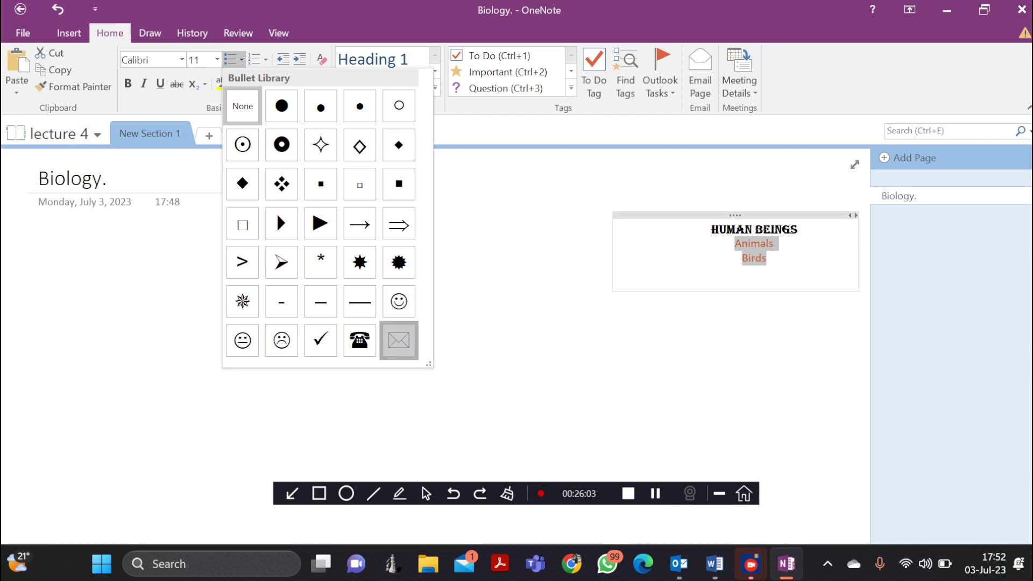
# Give Animals and Birds envelope bullets and start a numbered line below Birds.
pyautogui.click(398, 339)
pyautogui.click(623, 273)
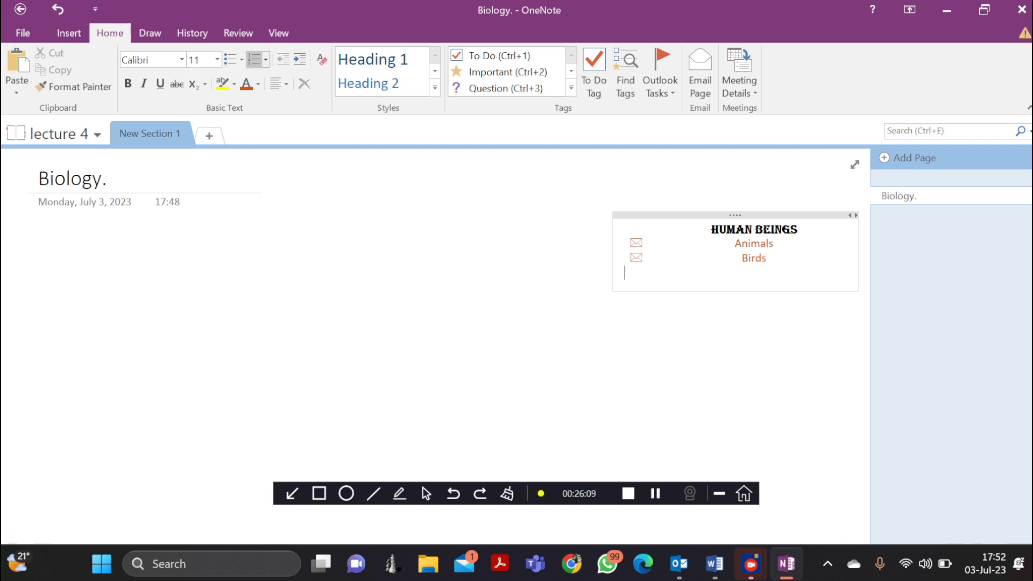
pyautogui.click(255, 59)
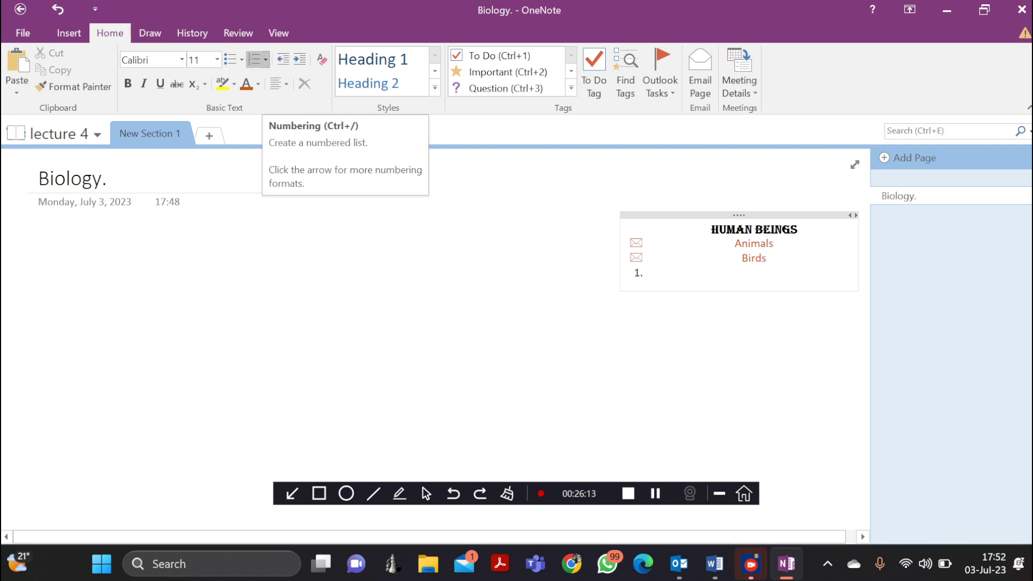
# Select the Birds and Animals lines and open the Numbering Library.
pyautogui.press('Up')
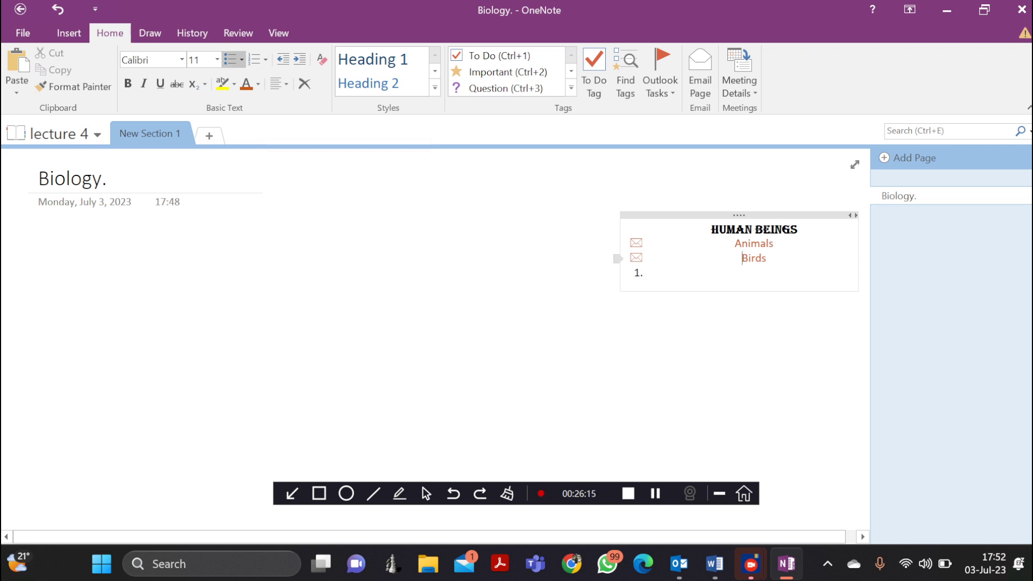
pyautogui.hotkey('shift', 'End')
pyautogui.hotkey('shift', 'Up')
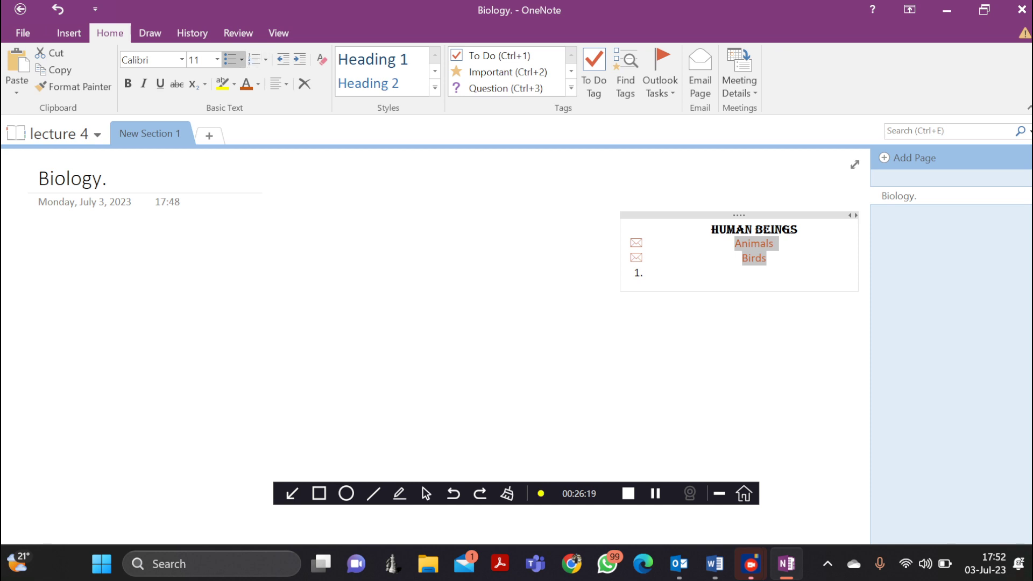
pyautogui.click(265, 59)
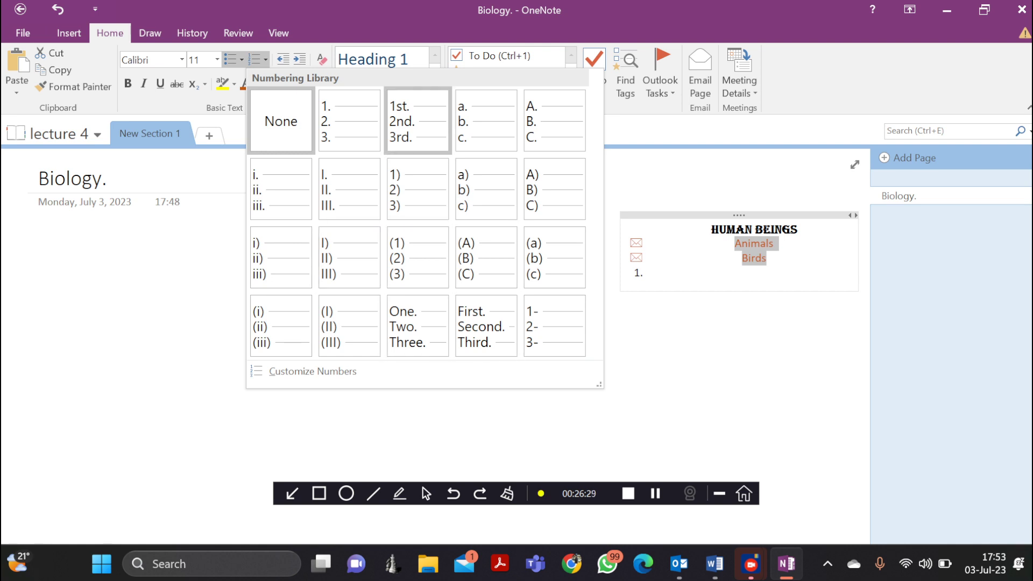
# Dismiss the Numbering Library without applying a numbering style.
pyautogui.press('Escape')
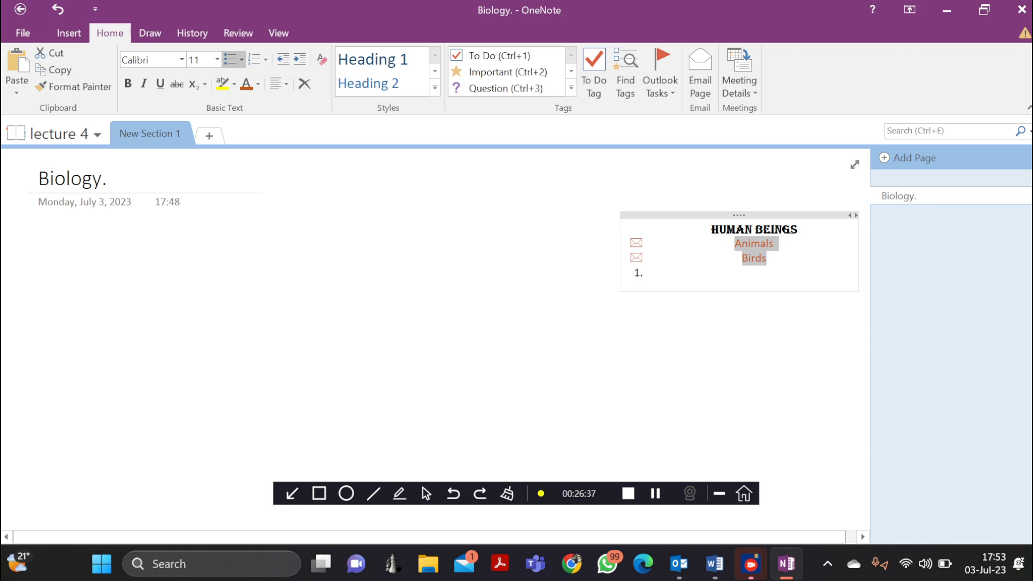
pyautogui.hotkey('ctrl', 'i')
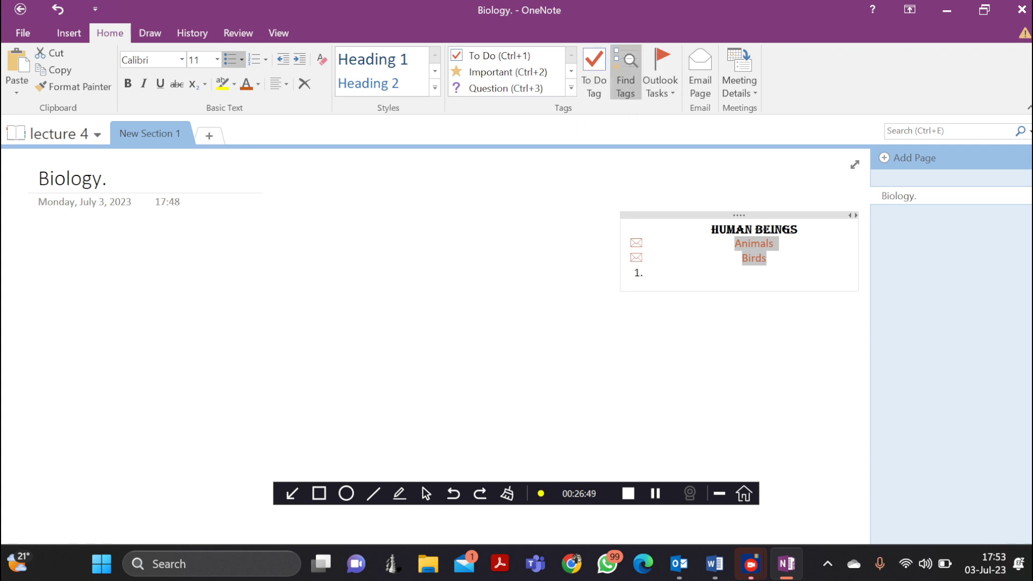
# Tag Animals and Birds with To Do checkboxes, tick Animals, and dismiss the Outlook Tasks options.
pyautogui.click(593, 73)
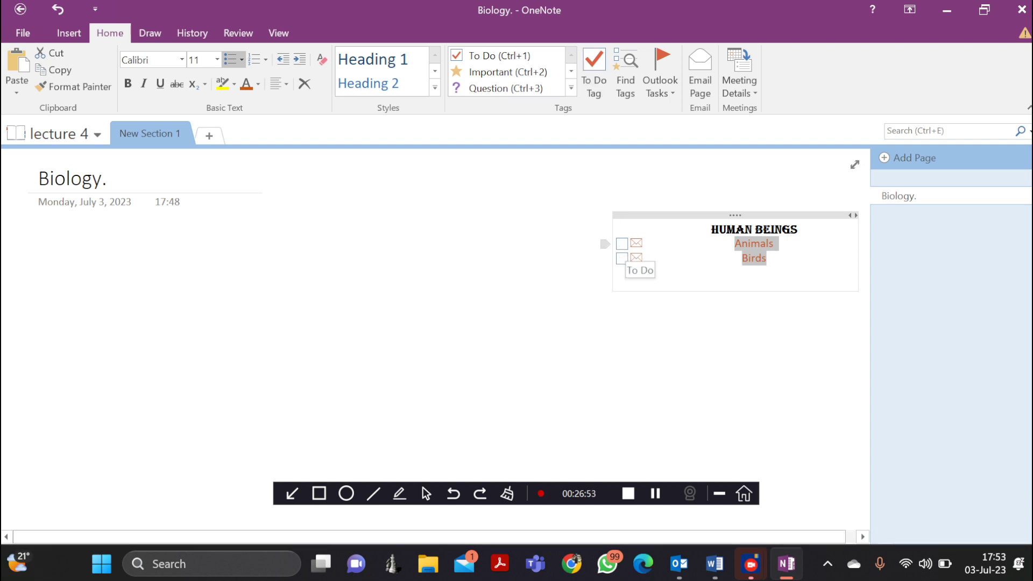
pyautogui.click(621, 243)
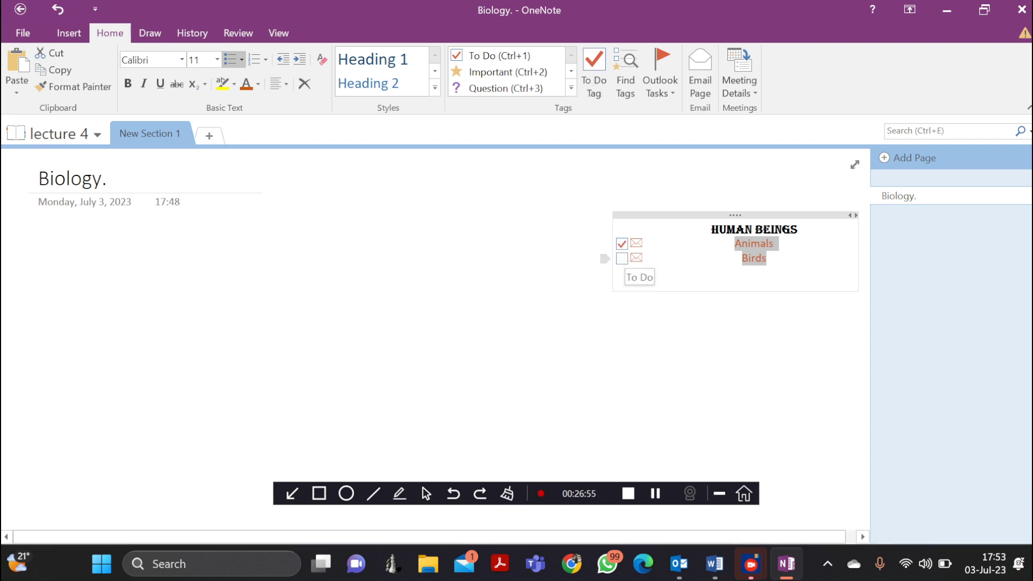
pyautogui.write('1.')
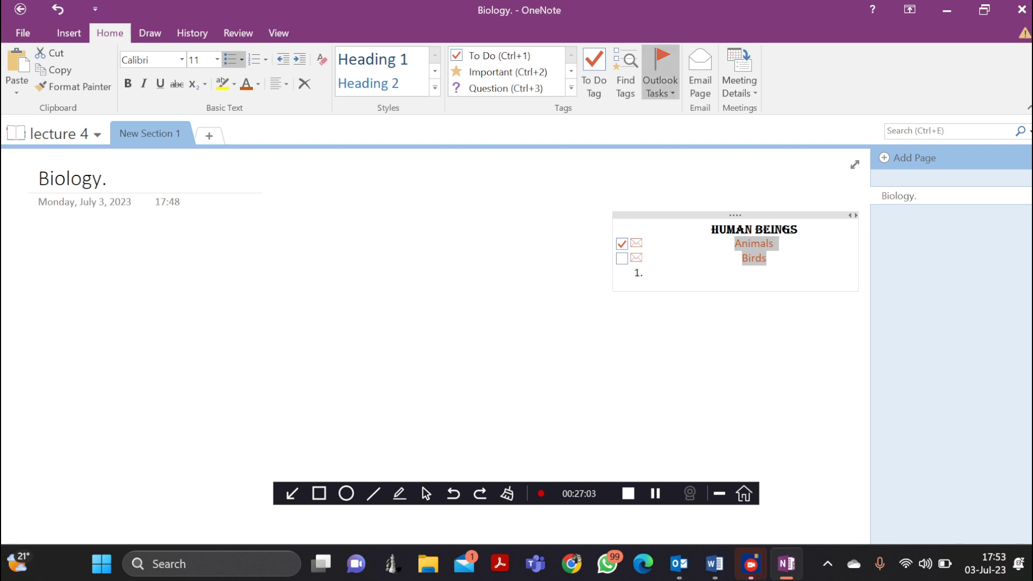
pyautogui.click(660, 81)
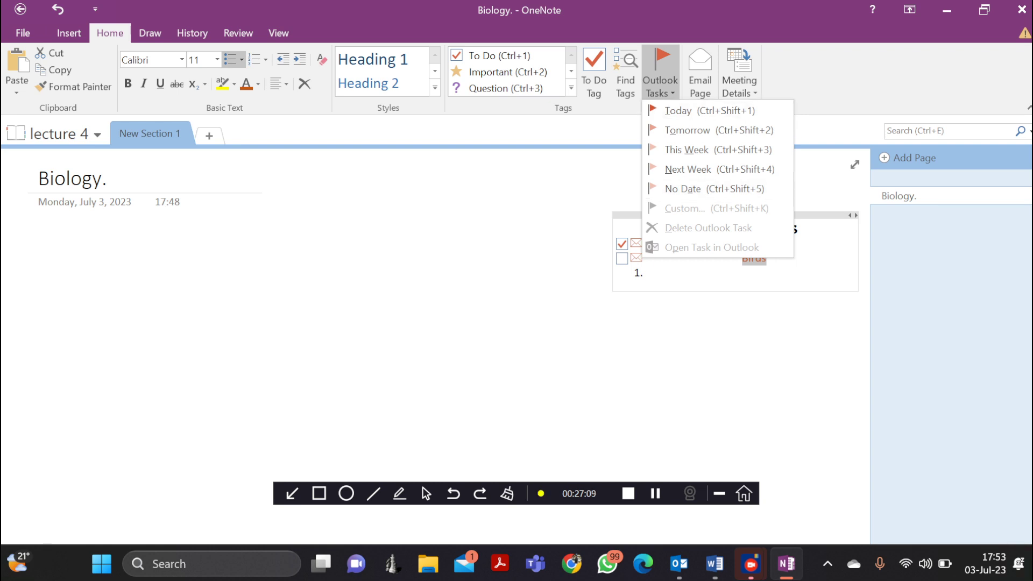
pyautogui.press('Escape')
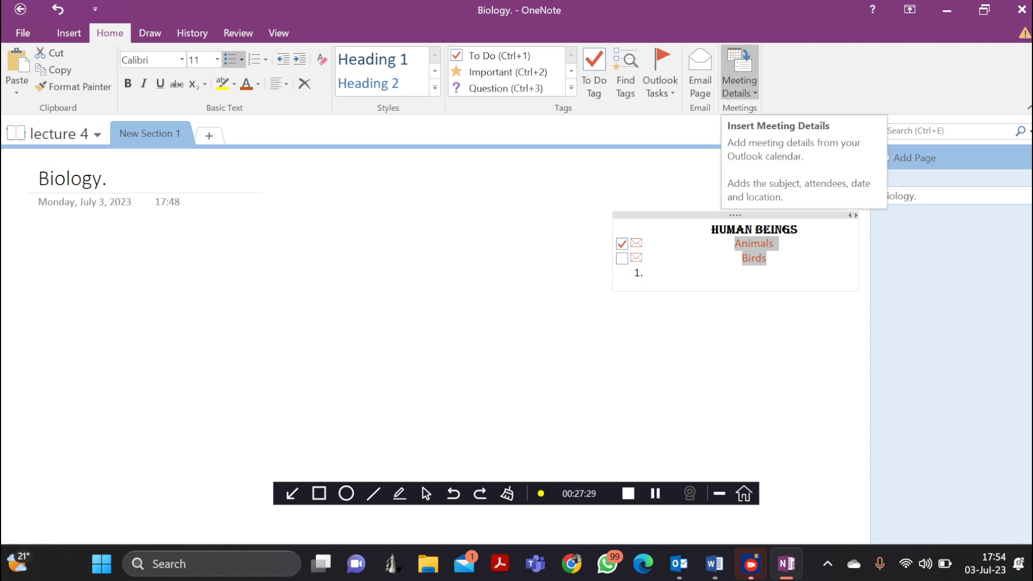
pyautogui.click(739, 72)
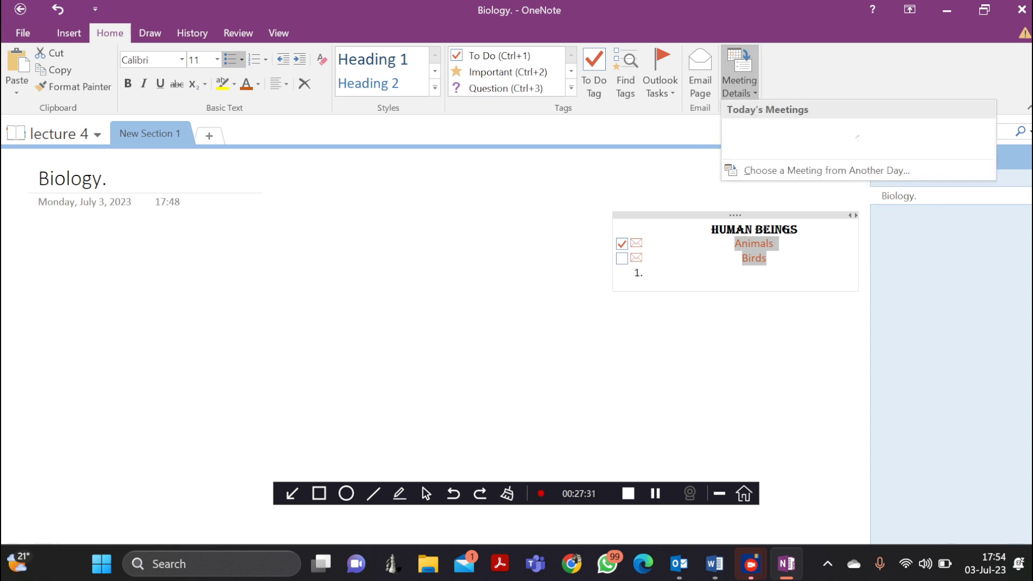
pyautogui.press('Escape')
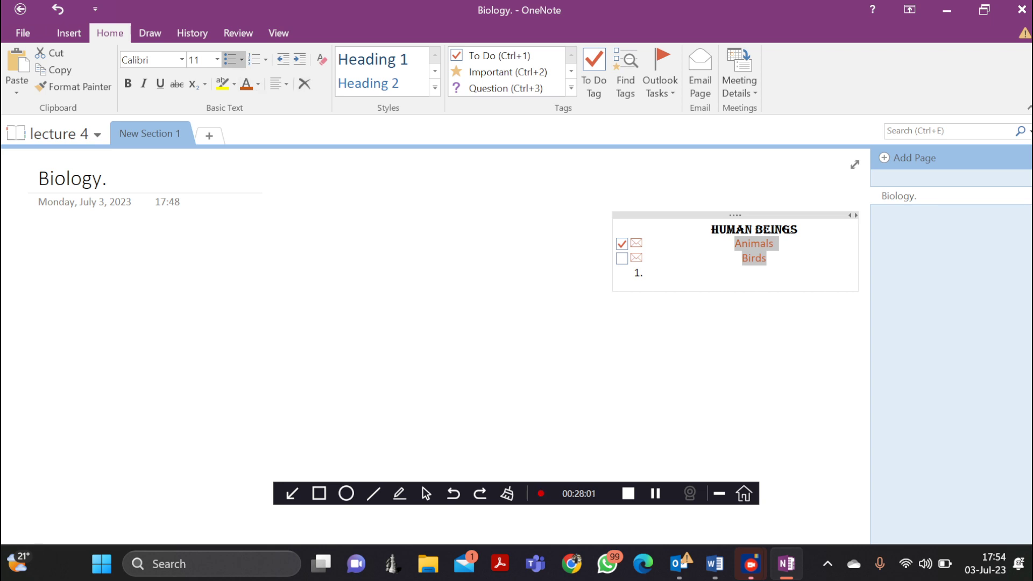
pyautogui.click(644, 191)
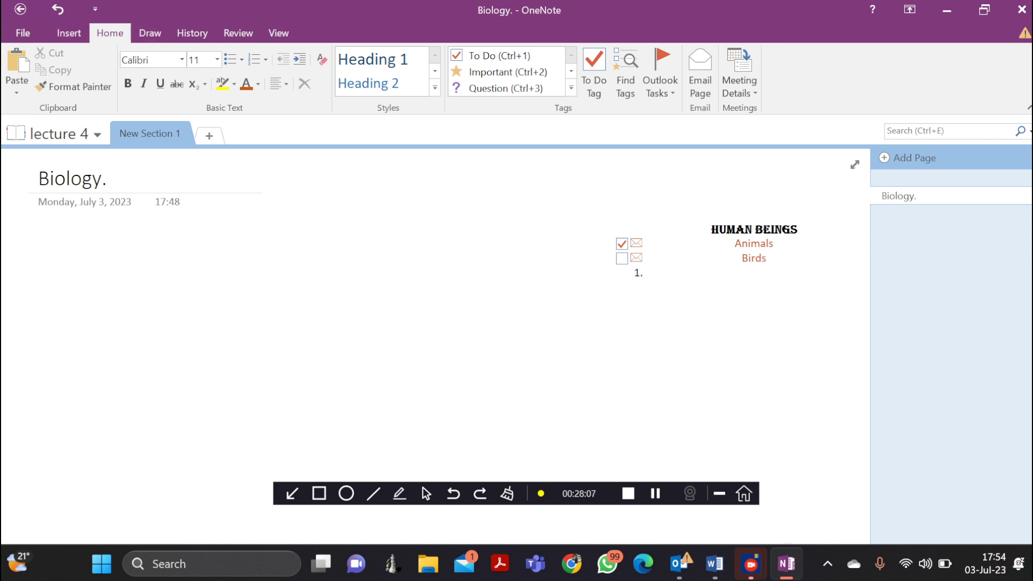
# Insert a 5-column by 2-row table and move it lower and left on the page.
pyautogui.click(69, 33)
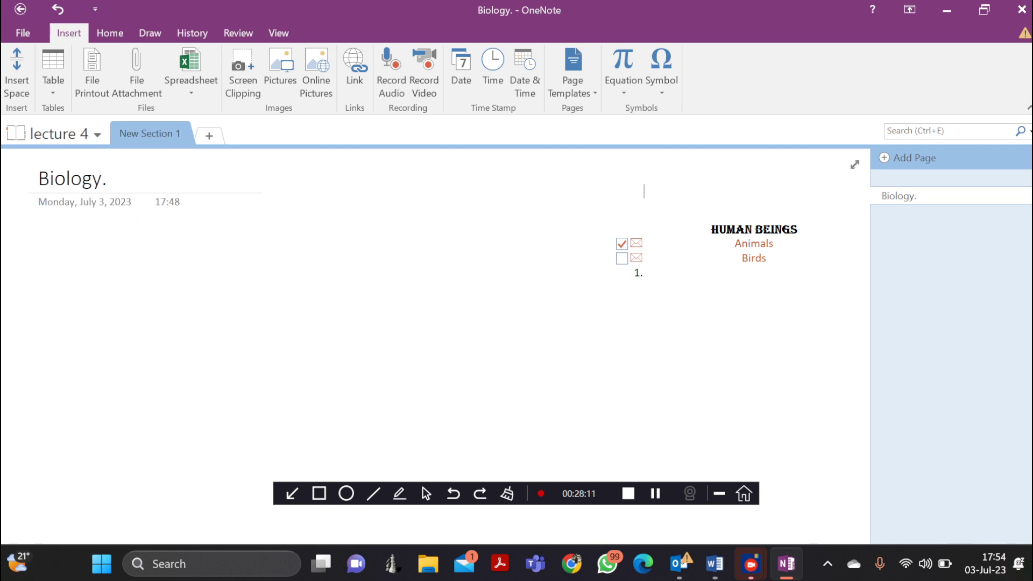
pyautogui.click(53, 70)
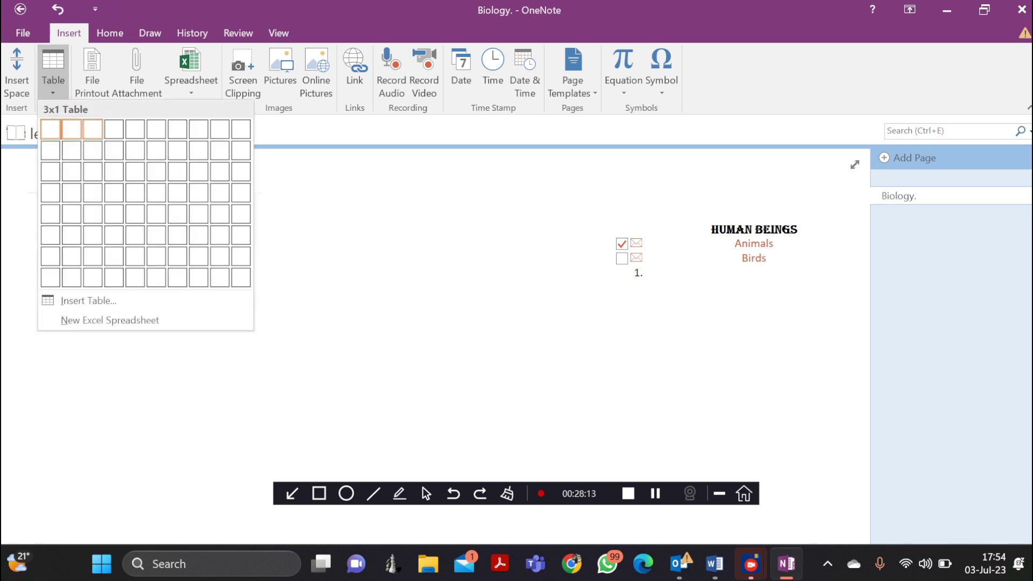
pyautogui.click(135, 150)
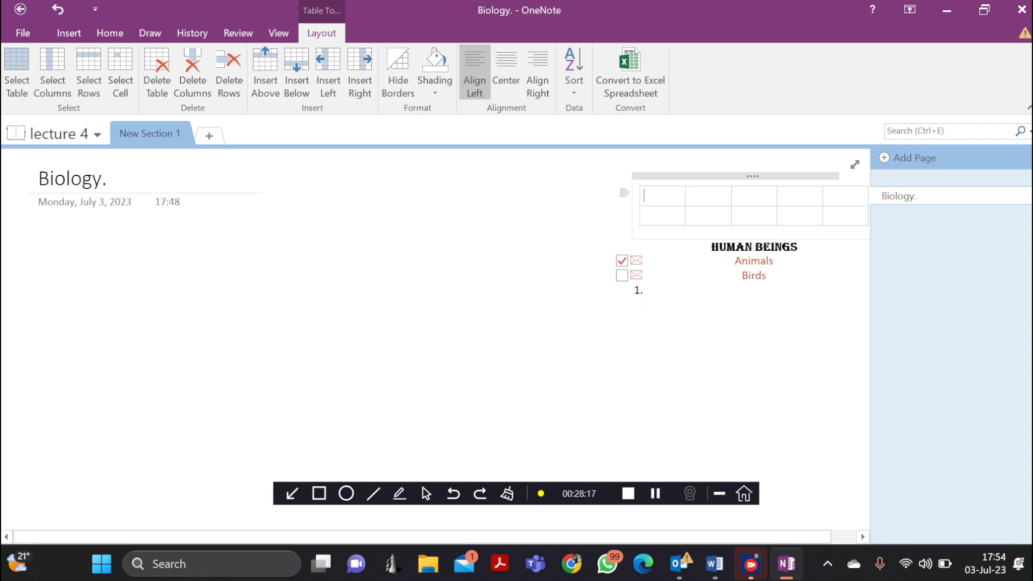
pyautogui.moveTo(751, 176); pyautogui.dragTo(388, 298)
pyautogui.click(467, 230)
# Type maize, cassava, milet, soya and soghum across the table's top row.
pyautogui.click(272, 311)
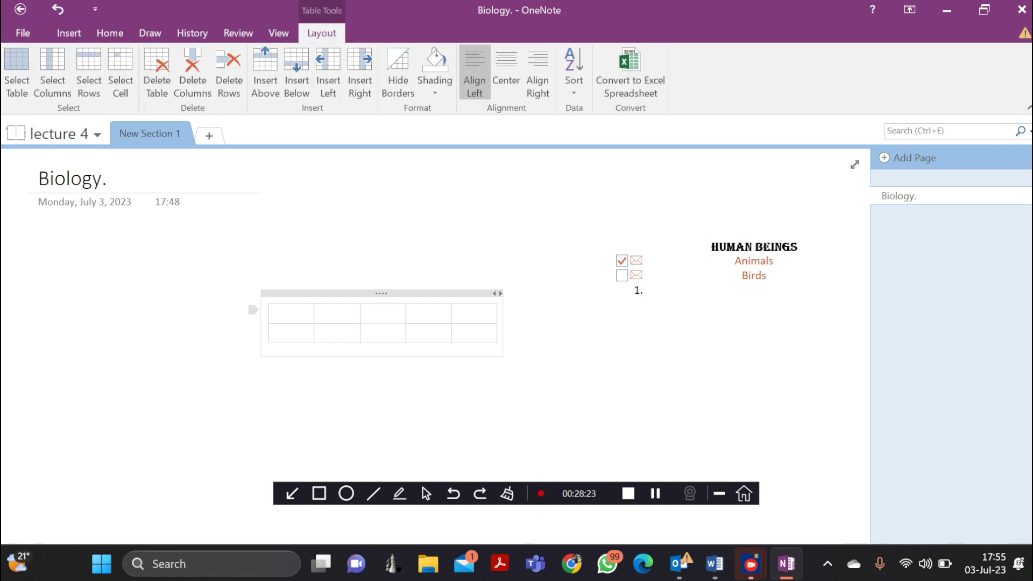
pyautogui.write('ma ')
pyautogui.write('i')
pyautogui.write('ize')
pyautogui.press('BackSpace')
pyautogui.press('BackSpace')
pyautogui.press('BackSpace')
pyautogui.write('ze')
pyautogui.click(318, 313)
pyautogui.write('cassava')
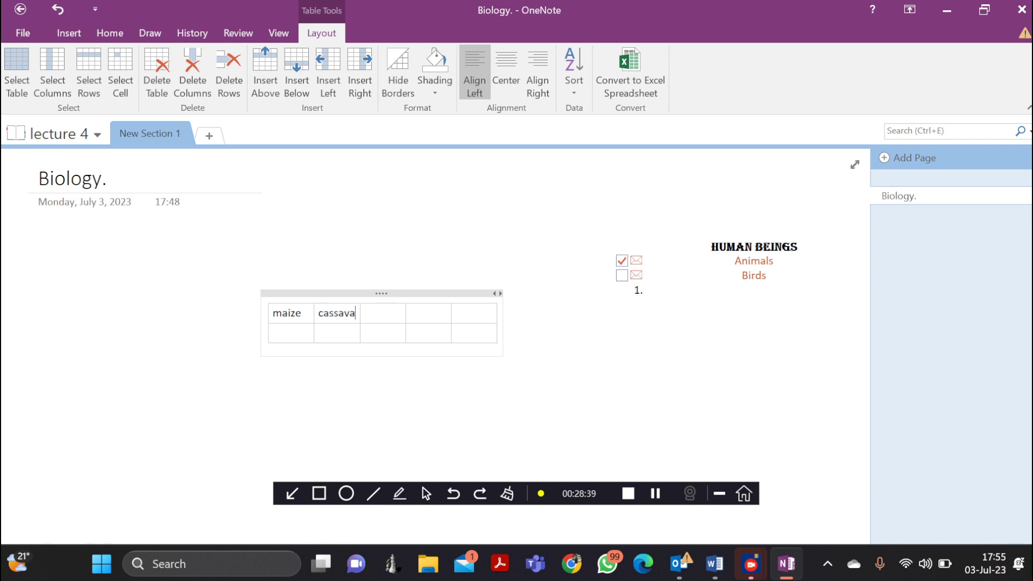
pyautogui.click(364, 313)
pyautogui.write('milet')
pyautogui.click(412, 313)
pyautogui.write('soya ')
pyautogui.write('sog')
pyautogui.write('hum')
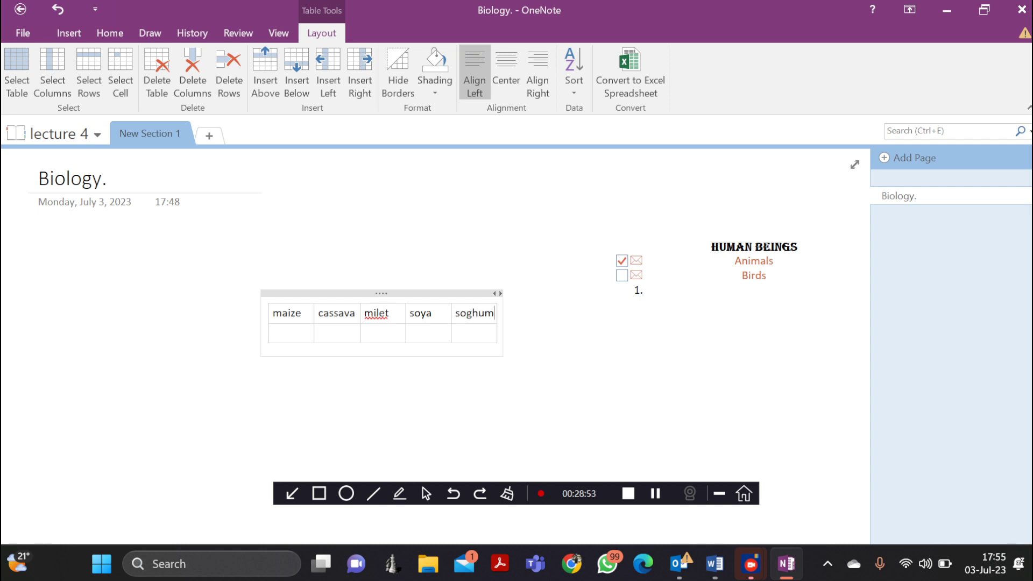
# Type 2, 2, 3, 4 and 4 into the second-row cells under maize, cassava, milet, soya and soghum.
pyautogui.click(272, 352)
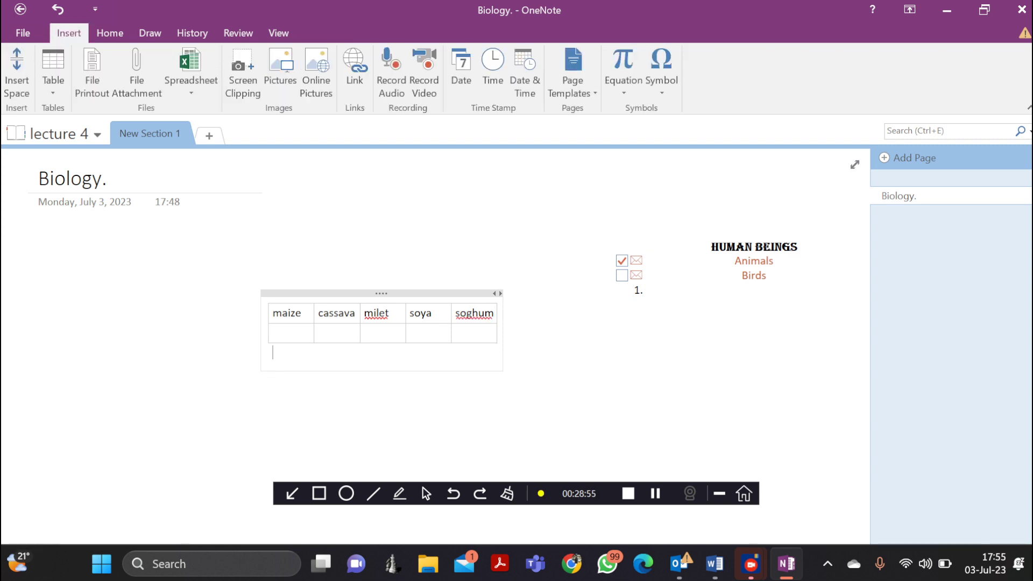
pyautogui.click(275, 333)
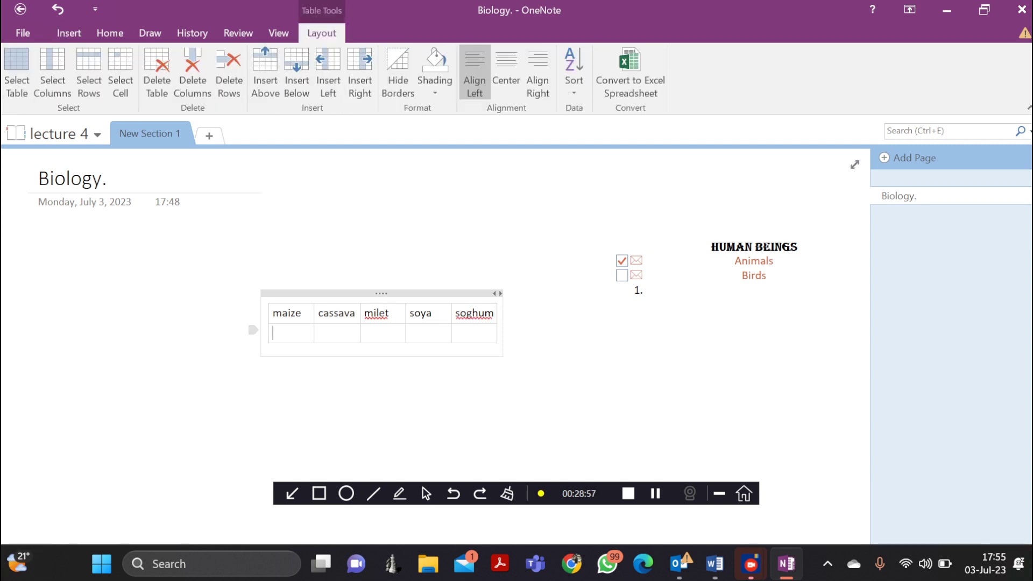
pyautogui.write('2')
pyautogui.press('BackSpace')
pyautogui.write('22')
pyautogui.click(366, 333)
pyautogui.write('3')
pyautogui.click(411, 332)
pyautogui.write('4')
pyautogui.click(473, 333)
pyautogui.write('4')
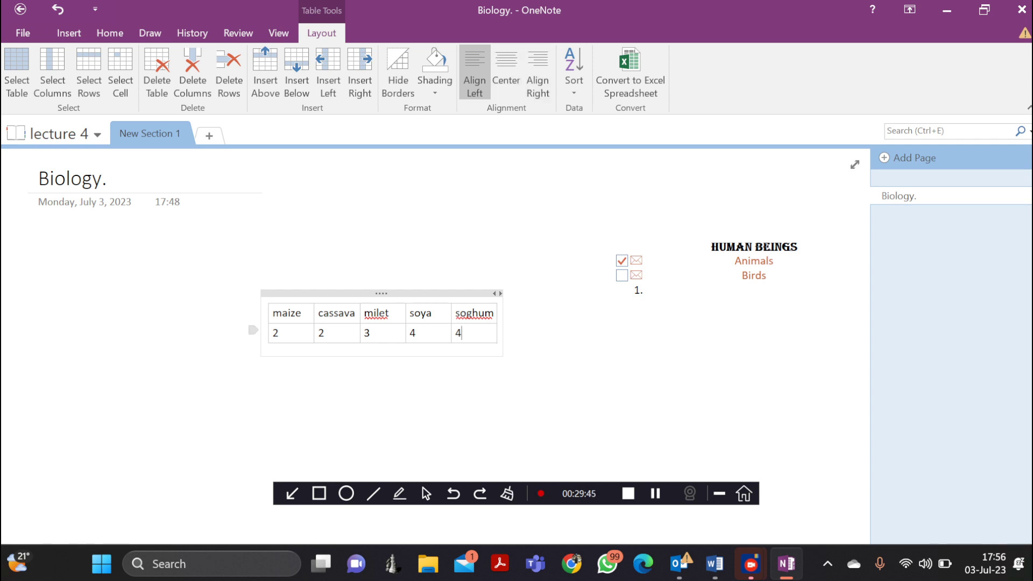
# Centre the 4 values in the soya and soghum cells of the crop table.
pyautogui.click(506, 73)
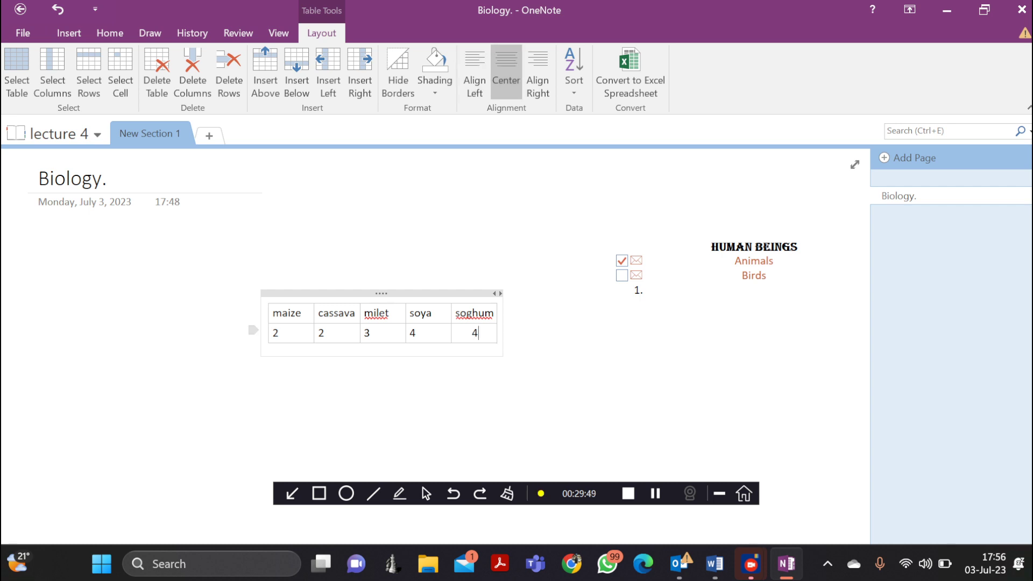
pyautogui.click(414, 333)
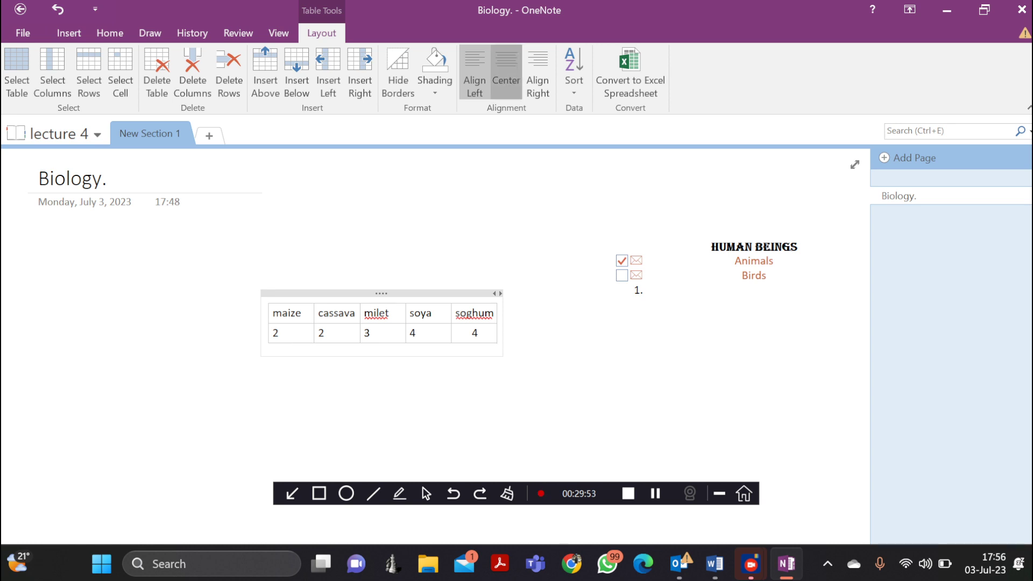
pyautogui.click(505, 72)
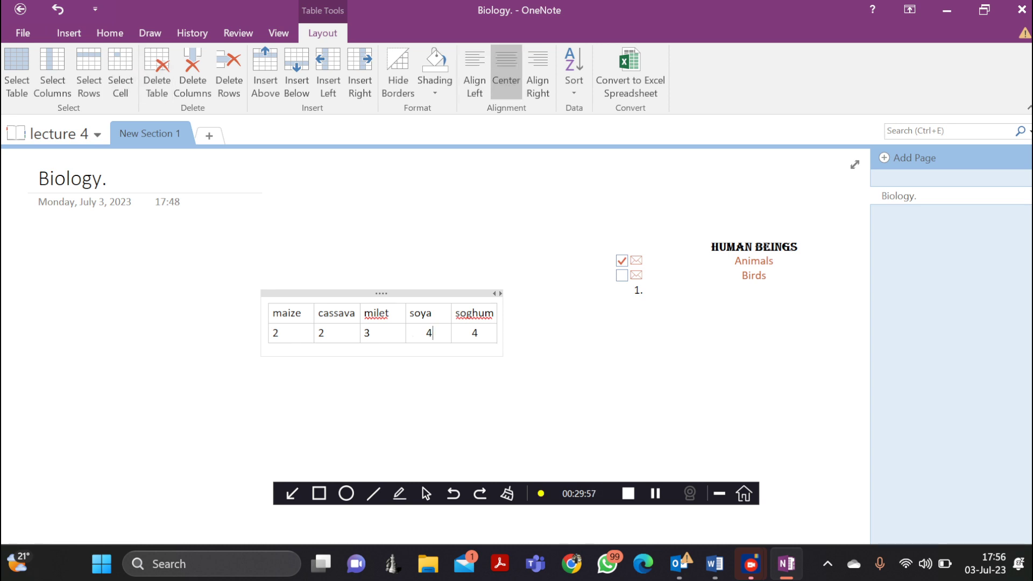
pyautogui.click(110, 33)
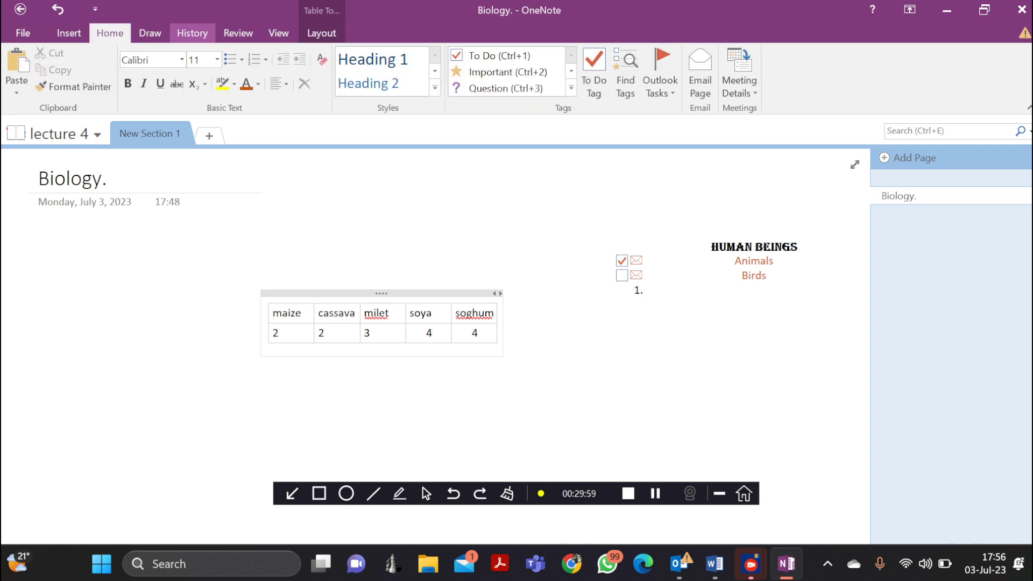
pyautogui.click(69, 33)
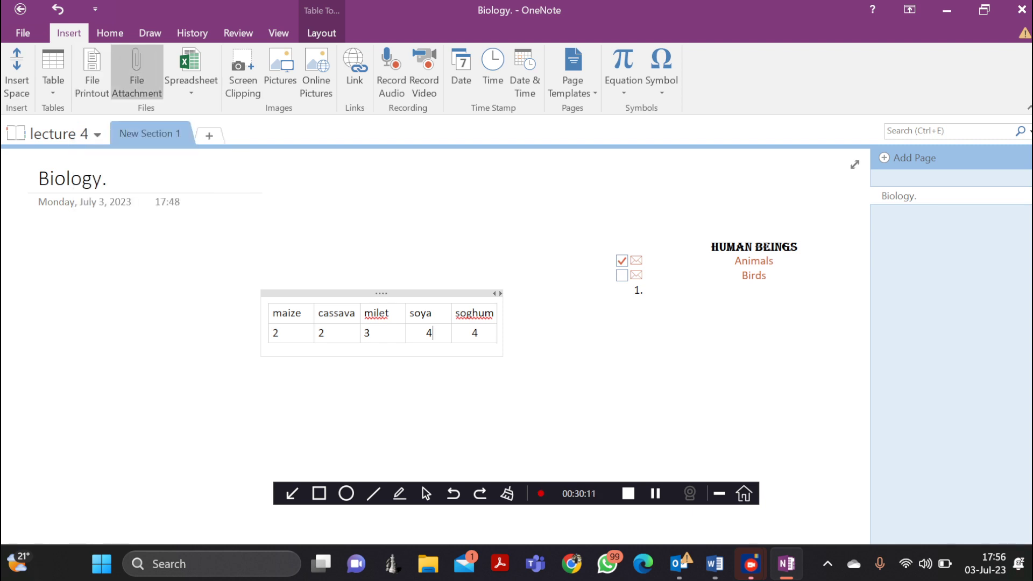
# Attach the 'excel lecture' PDF from the Desktop as a file icon in the table.
pyautogui.click(136, 70)
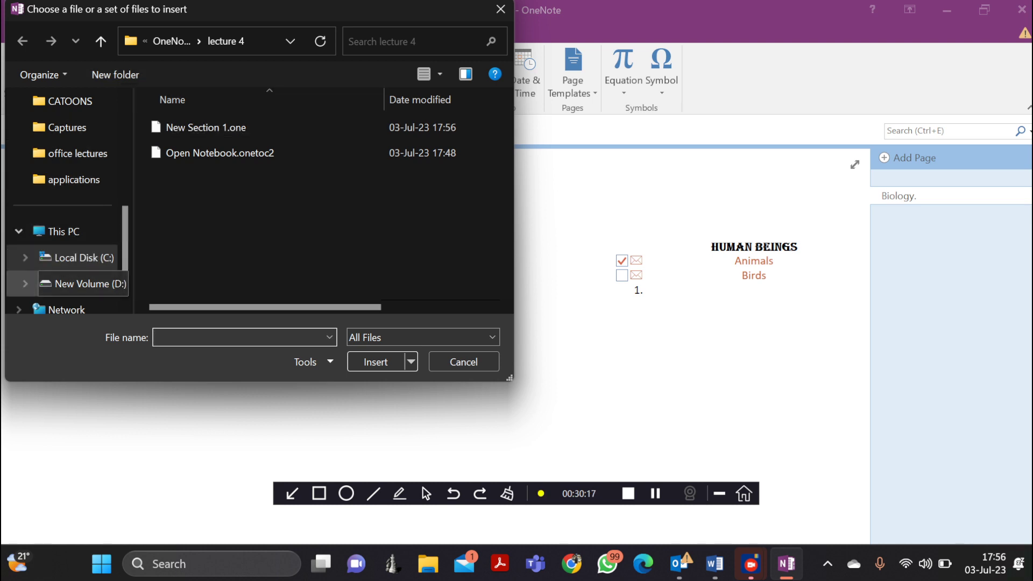
pyautogui.click(64, 232)
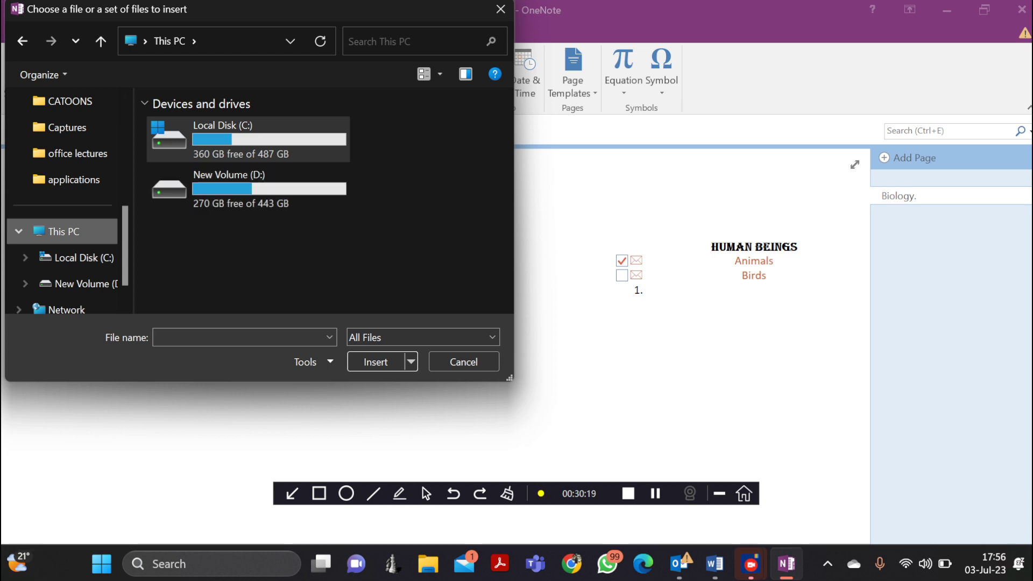
pyautogui.doubleClick(248, 188)
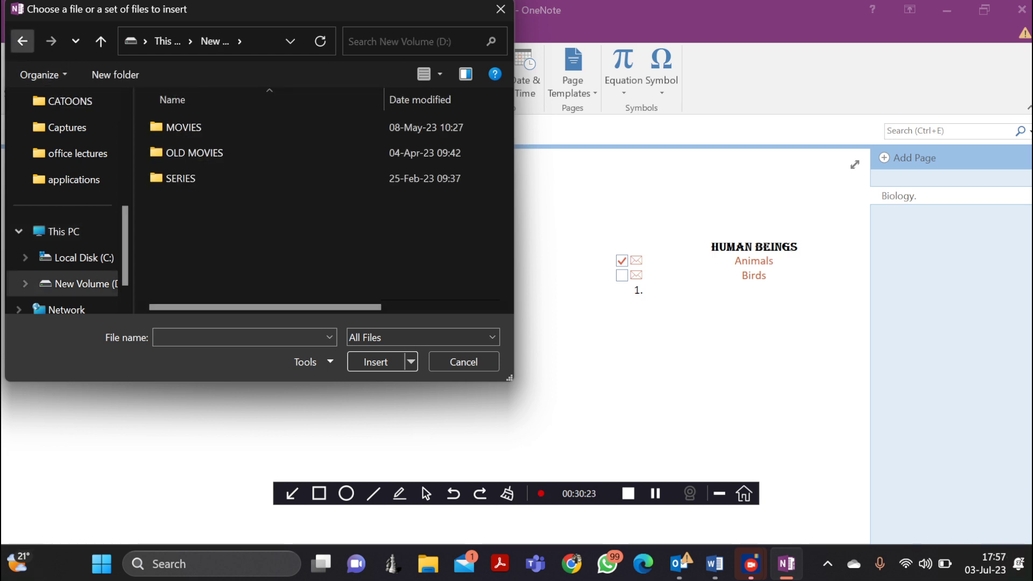
pyautogui.click(22, 41)
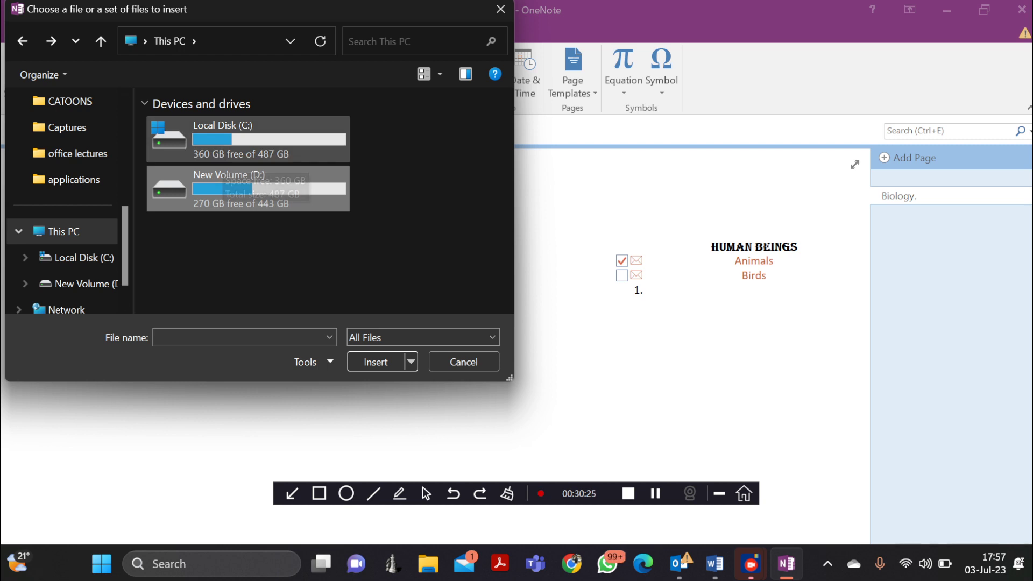
pyautogui.scroll(5, 61, 153)
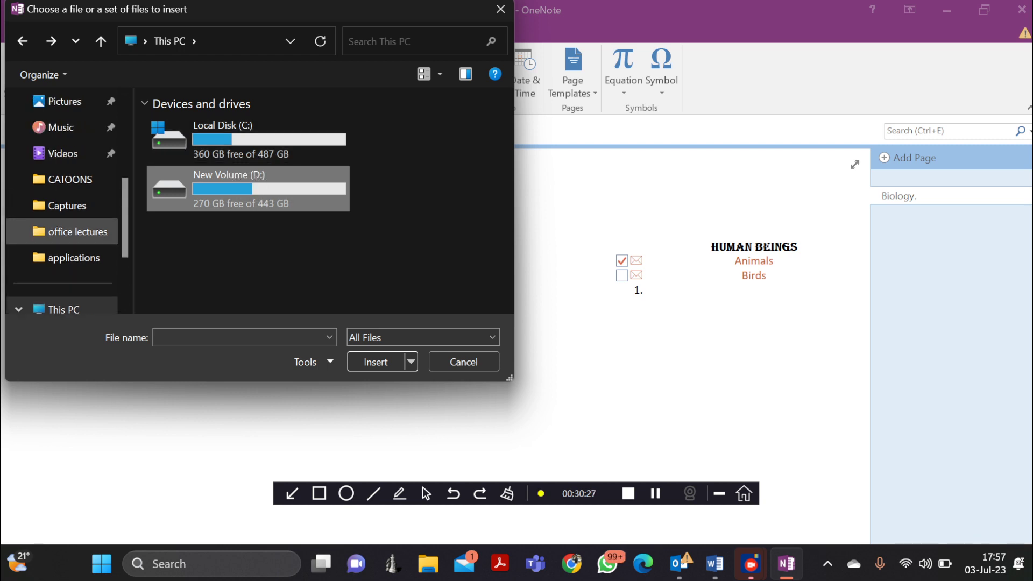
pyautogui.click(65, 127)
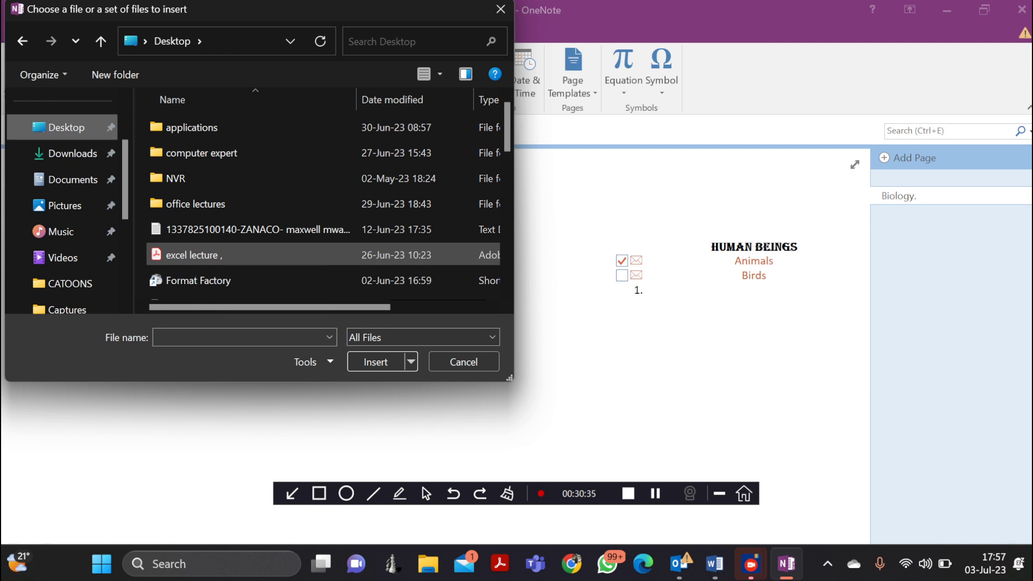
pyautogui.click(177, 255)
pyautogui.press('Return')
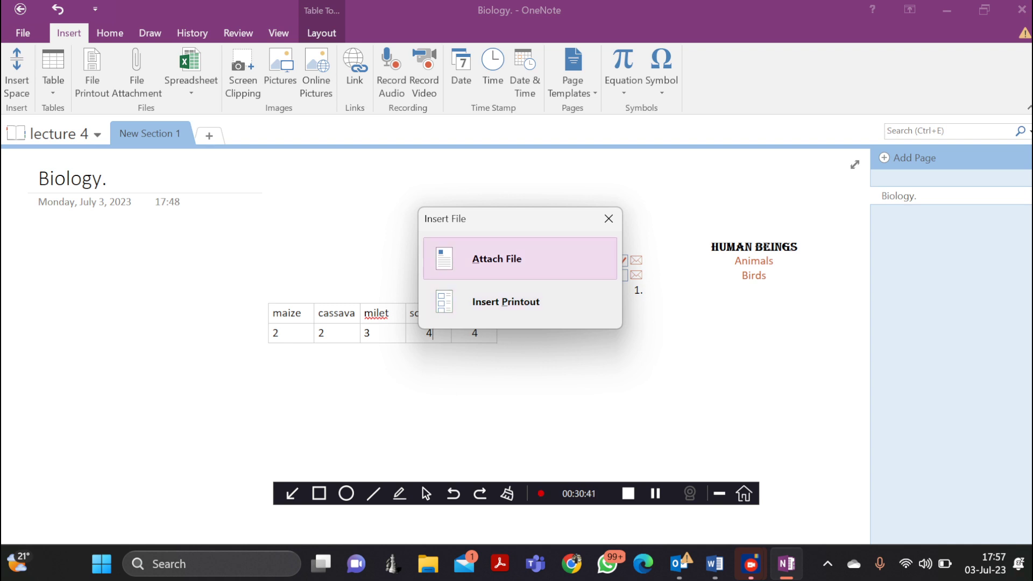
pyautogui.press('Return')
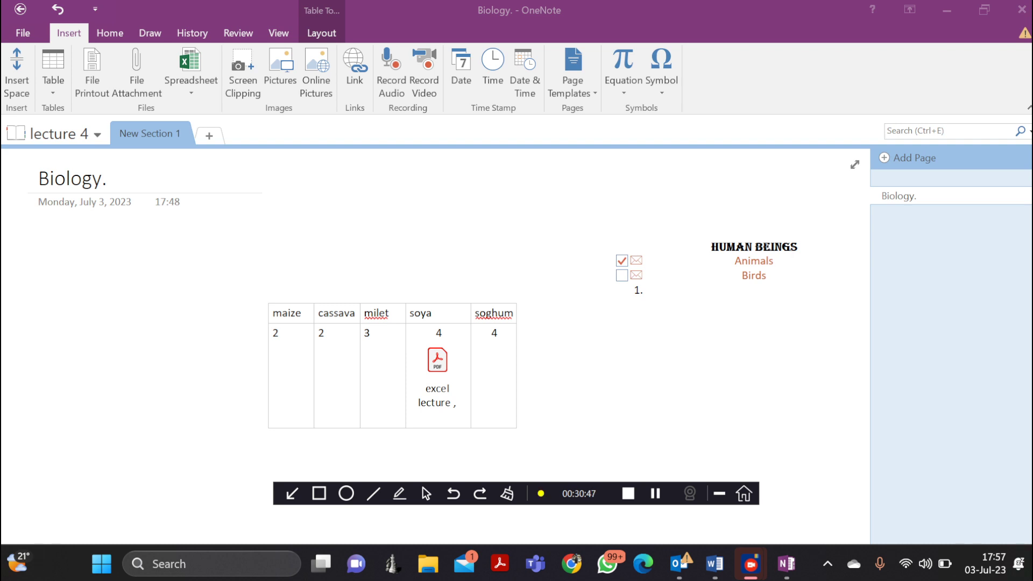
# Try opening the 'excel lecture' attachment, then cancel the warning.
pyautogui.click(437, 375)
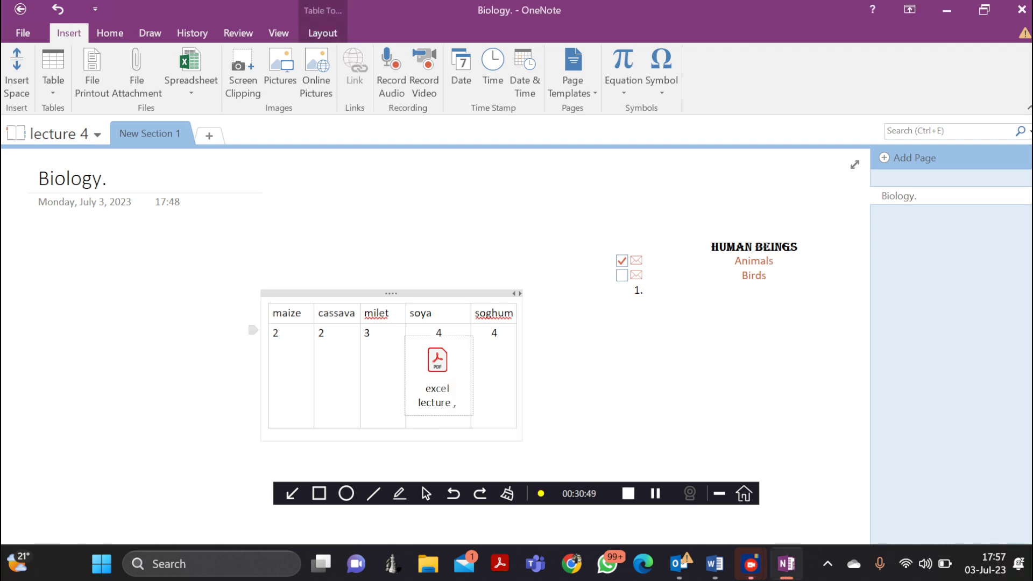
pyautogui.doubleClick(437, 375)
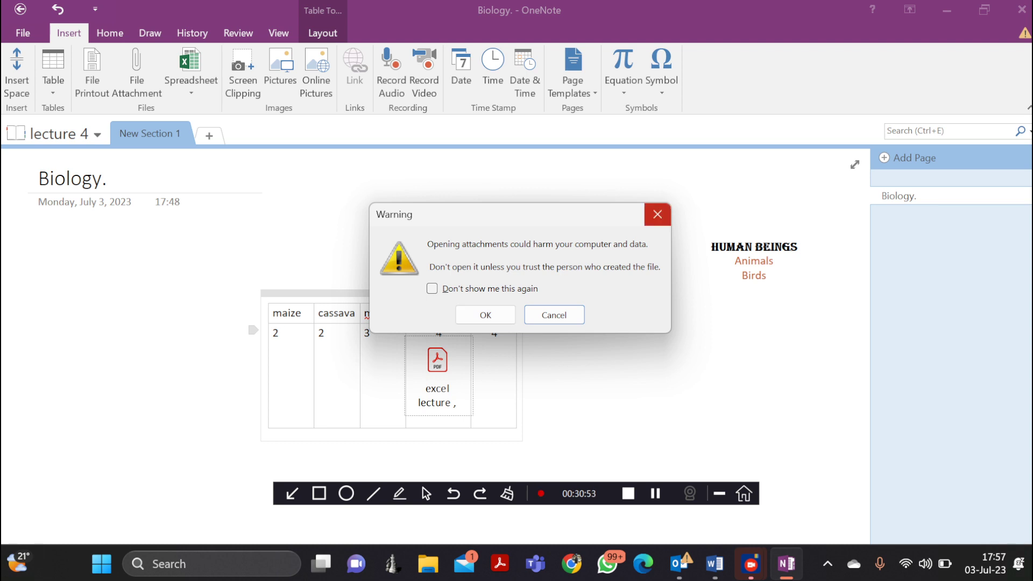
pyautogui.click(657, 214)
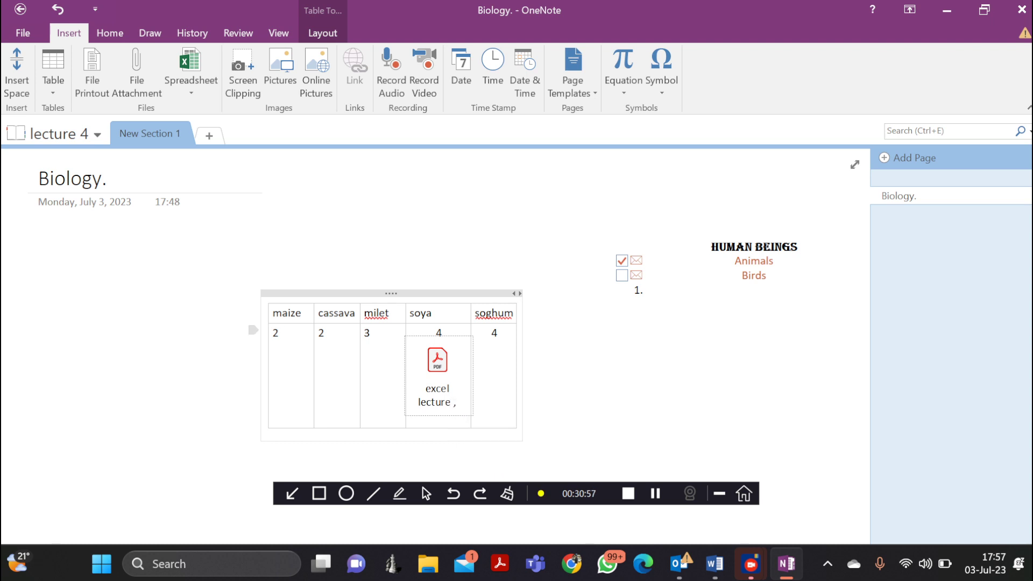
pyautogui.press('Escape')
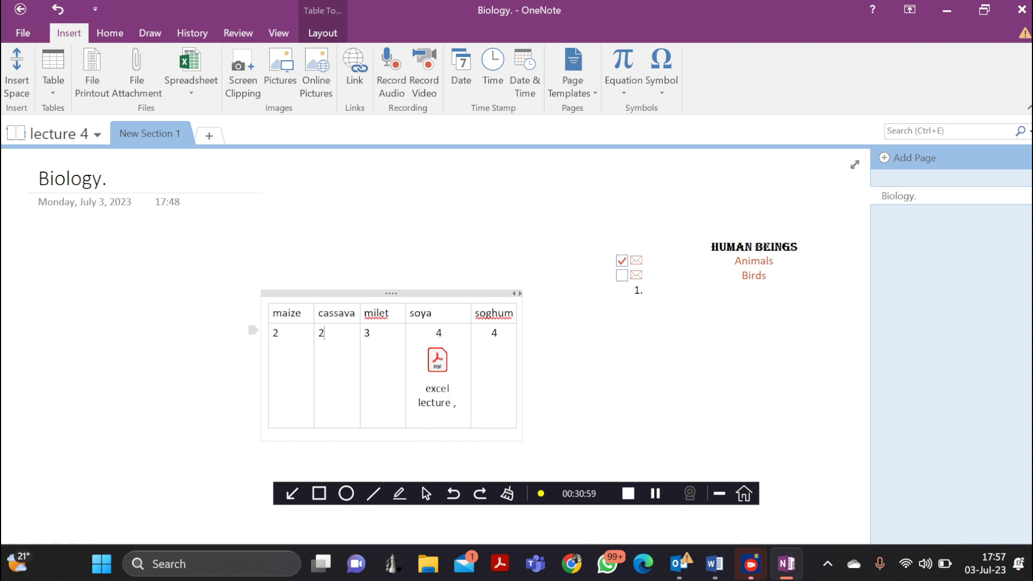
# Paste the crop table into empty space at the right, below the Human Beings list.
pyautogui.click(491, 332)
pyautogui.click(644, 347)
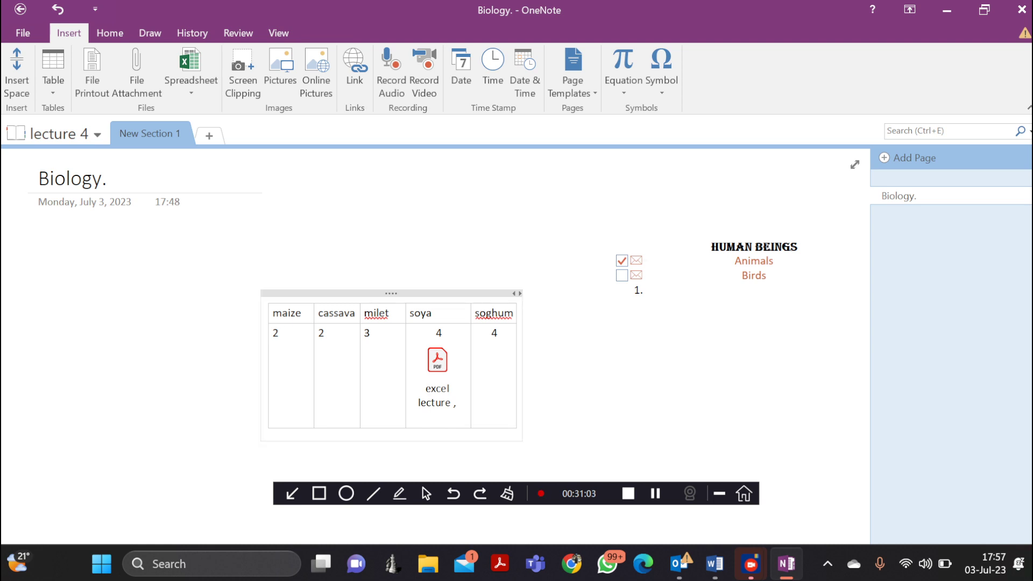
pyautogui.hotkey('ctrl', 'v')
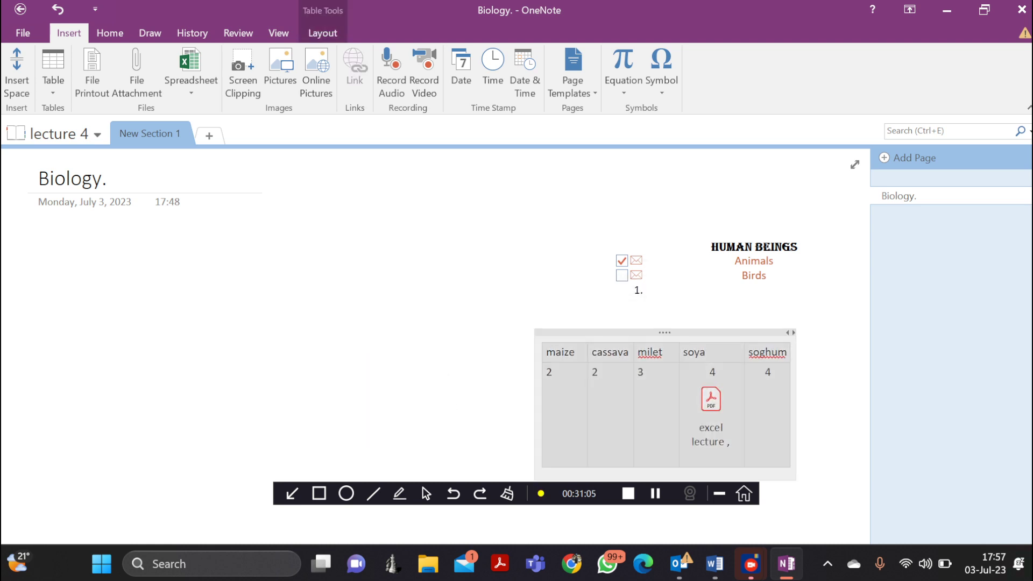
pyautogui.press('Escape')
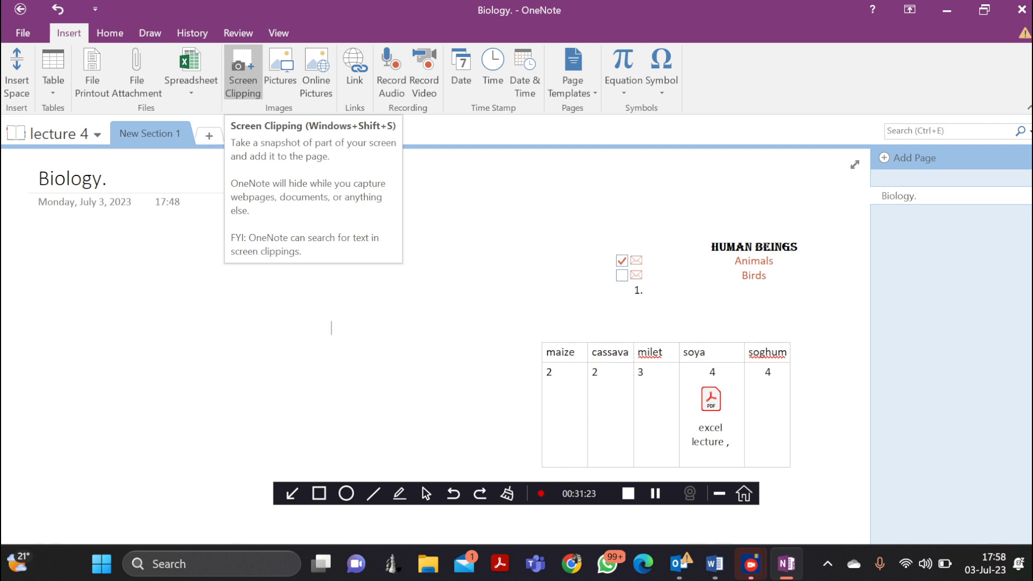
# Capture a screen clipping of the Outlook mail window and move it to the page's left edge.
pyautogui.click(243, 72)
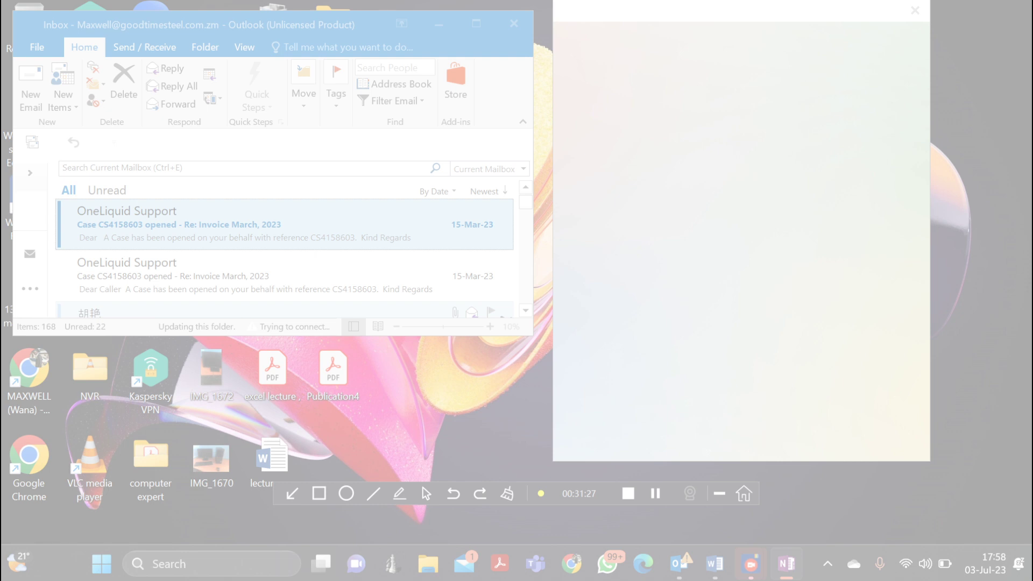
pyautogui.moveTo(548, 32); pyautogui.dragTo(79, 350)
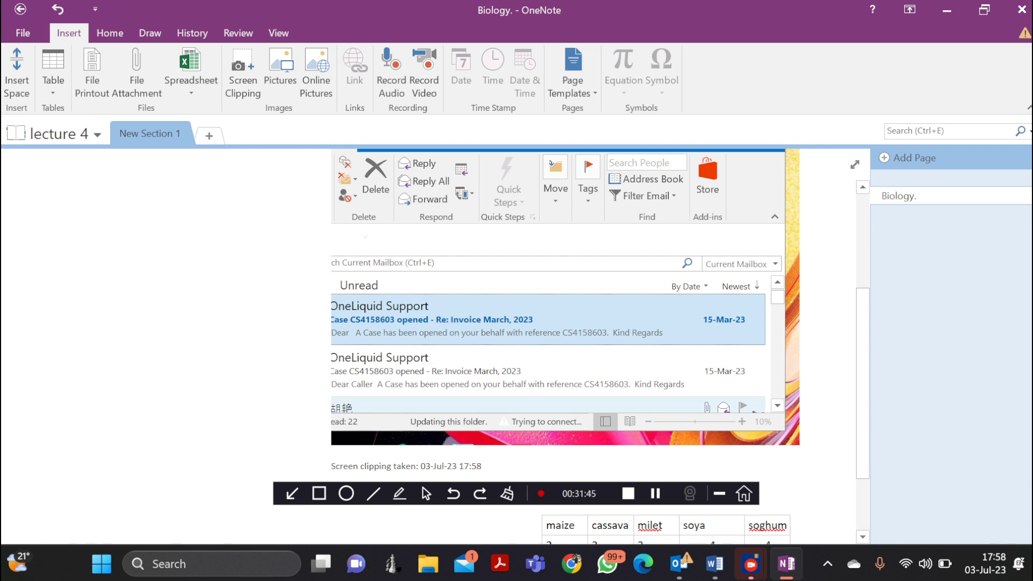
pyautogui.scroll(3, 564, 344)
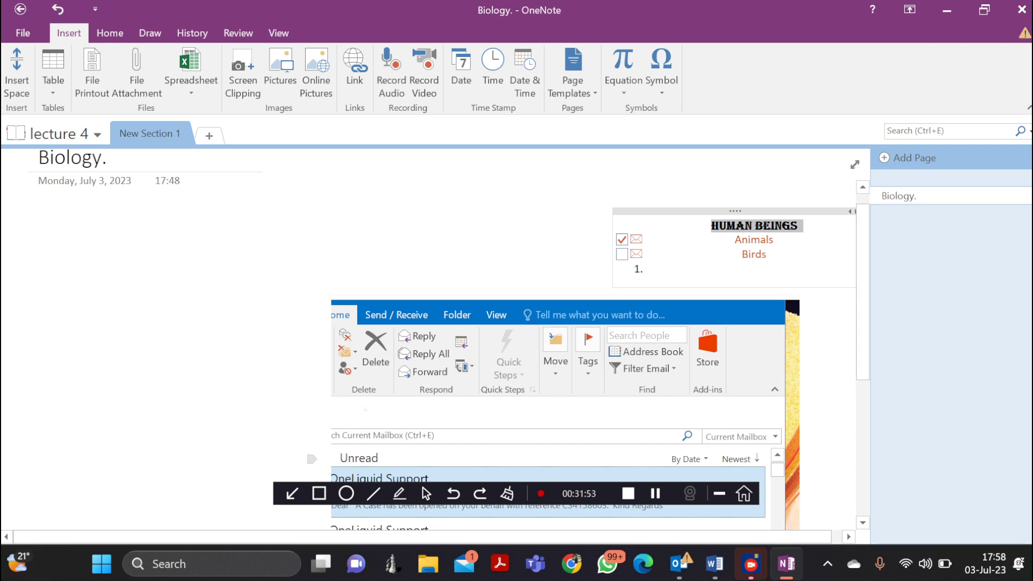
pyautogui.moveTo(546, 292); pyautogui.dragTo(634, 292)
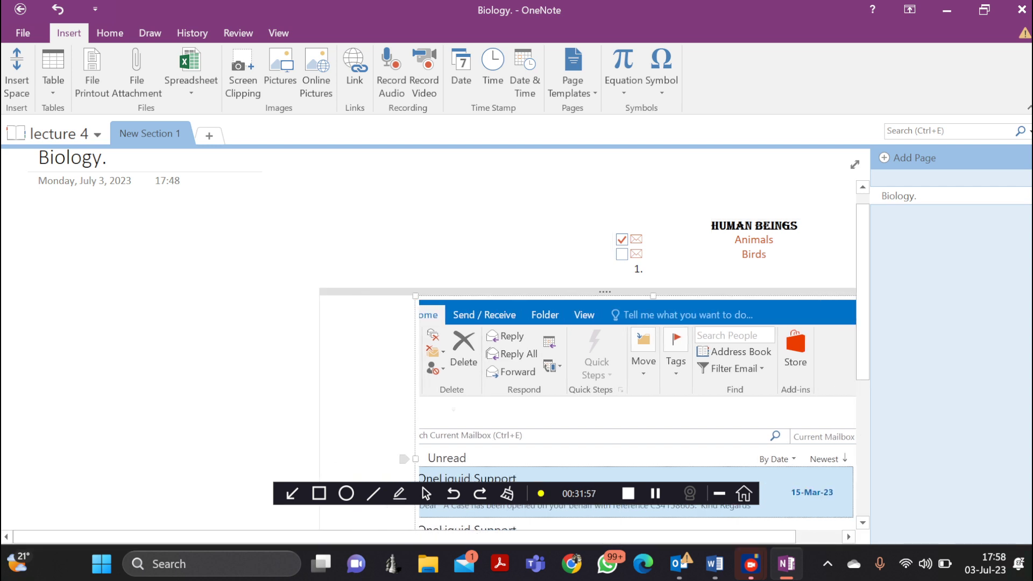
pyautogui.moveTo(634, 409); pyautogui.dragTo(293, 393)
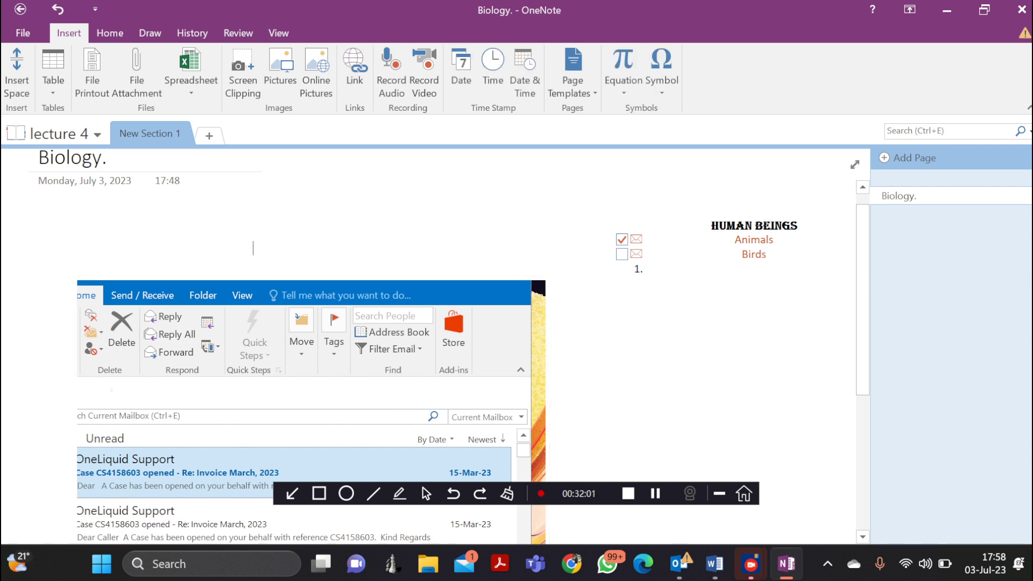
pyautogui.click(742, 423)
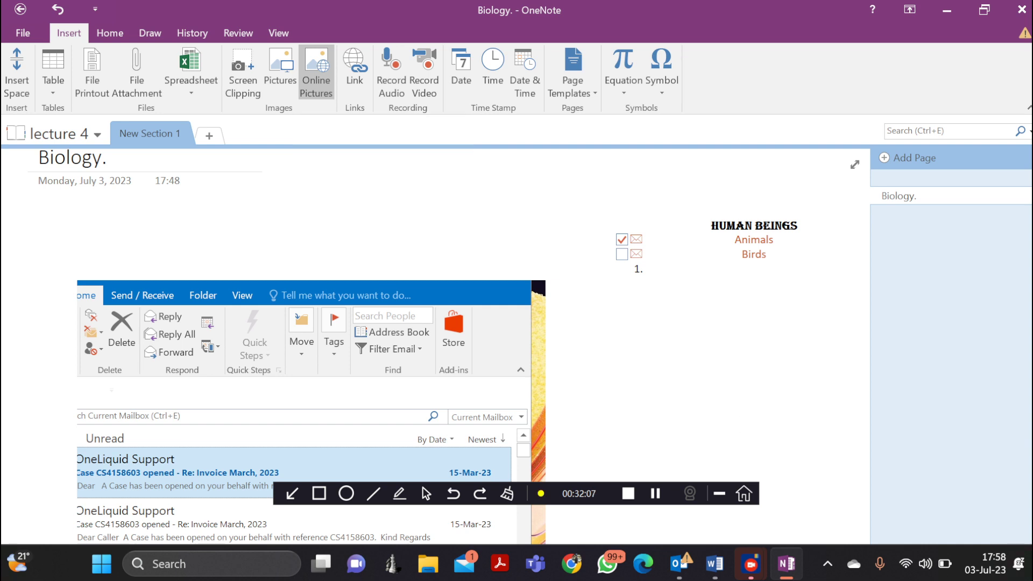
# Search online pictures for 'one note' and pick the OneNote 1366x728 logo result.
pyautogui.click(316, 72)
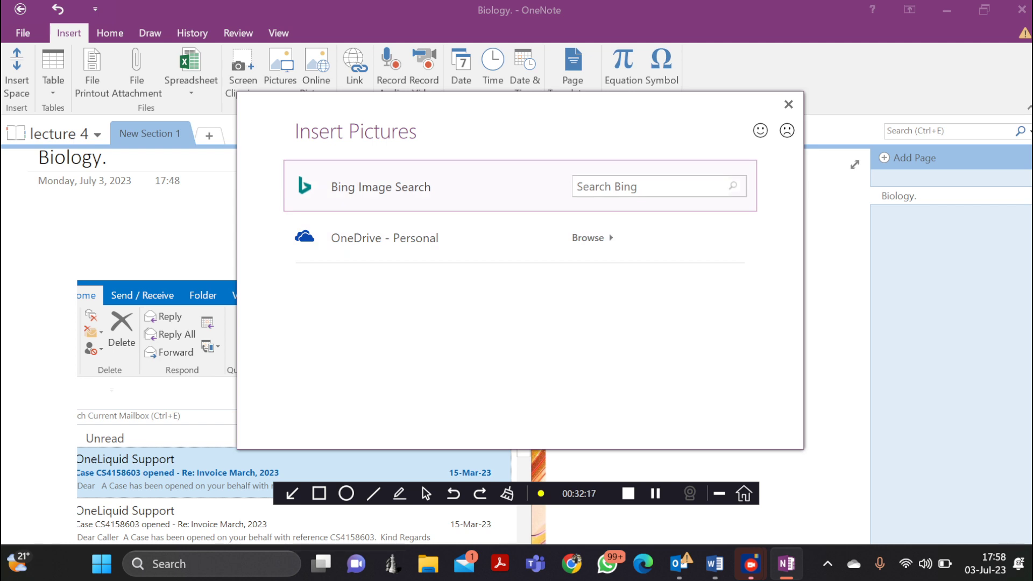
pyautogui.click(591, 186)
pyautogui.write('one note')
pyautogui.doubleClick(577, 187)
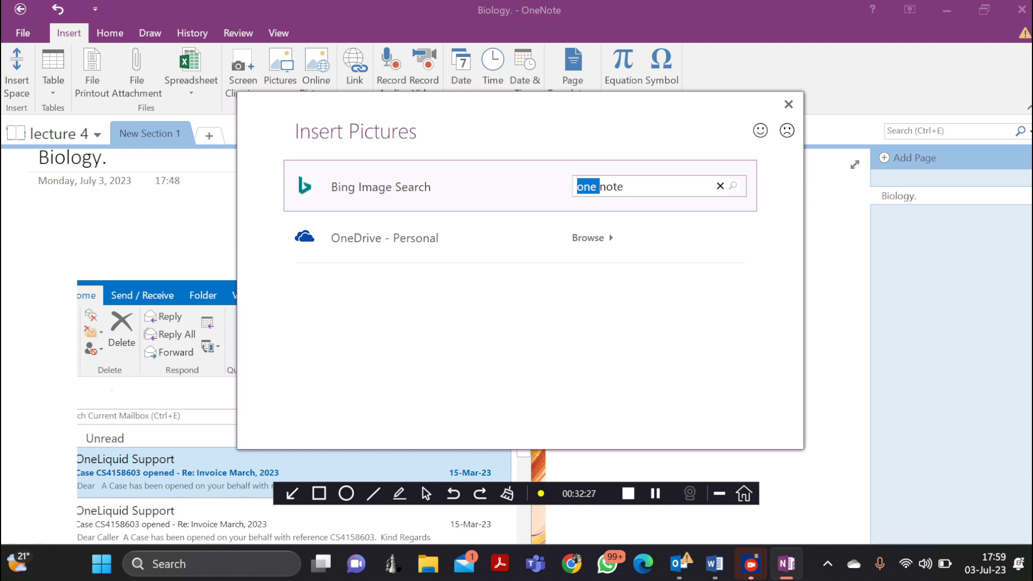
pyautogui.click(732, 185)
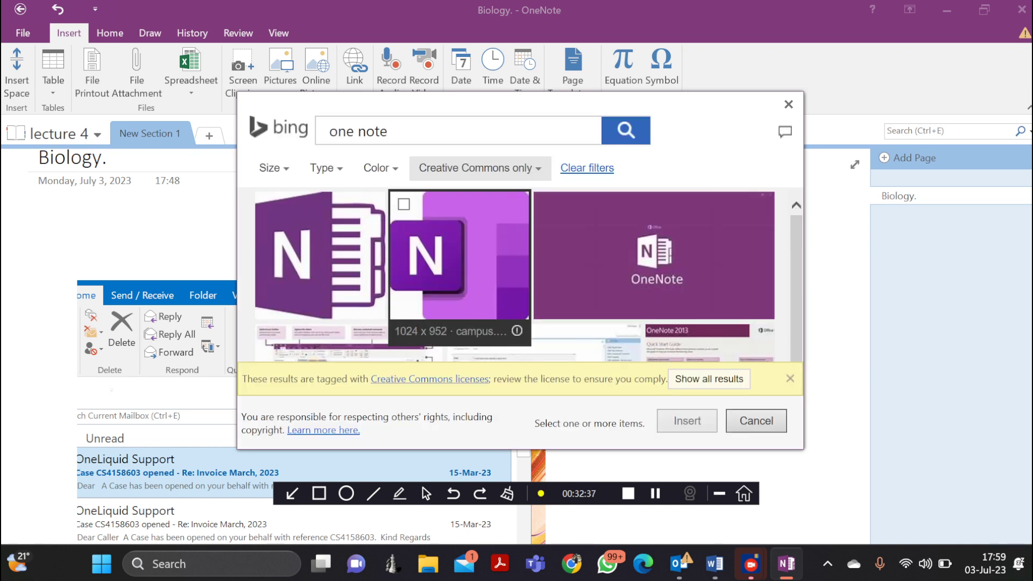
pyautogui.click(655, 259)
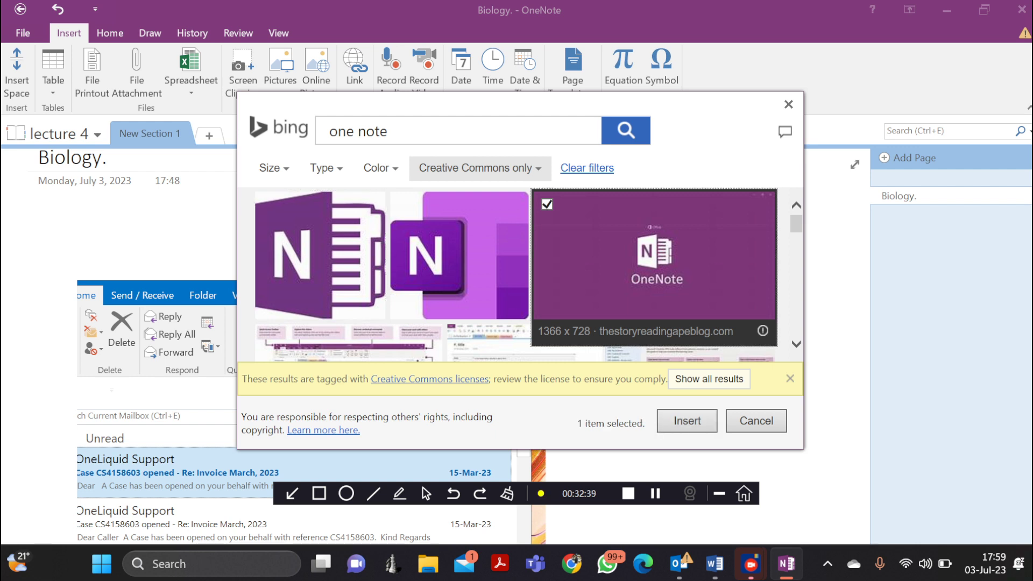
pyautogui.click(654, 258)
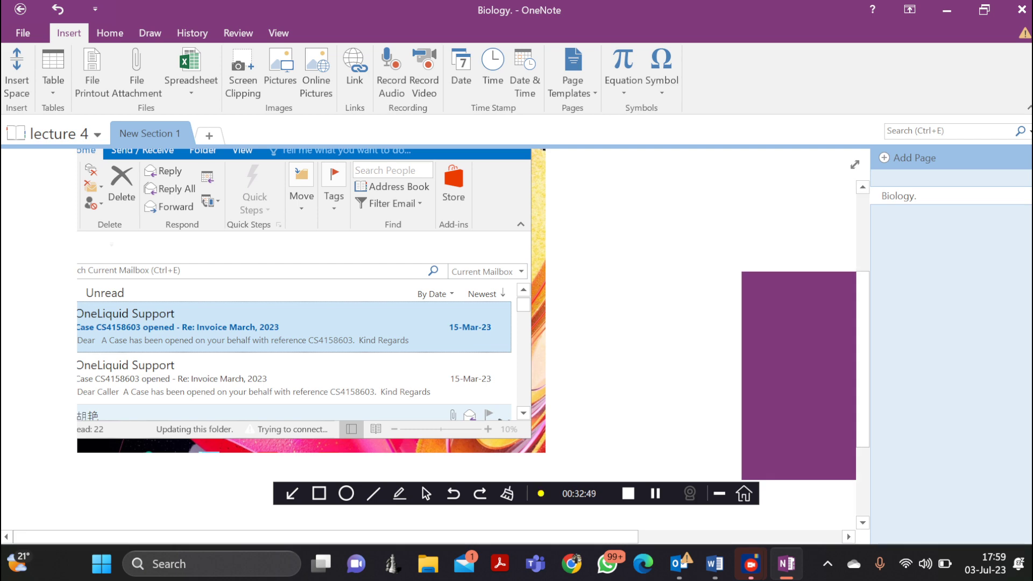
# Scroll the page to review the inserted OneNote logo, then add a new section.
pyautogui.hscroll(5, 434, 346)
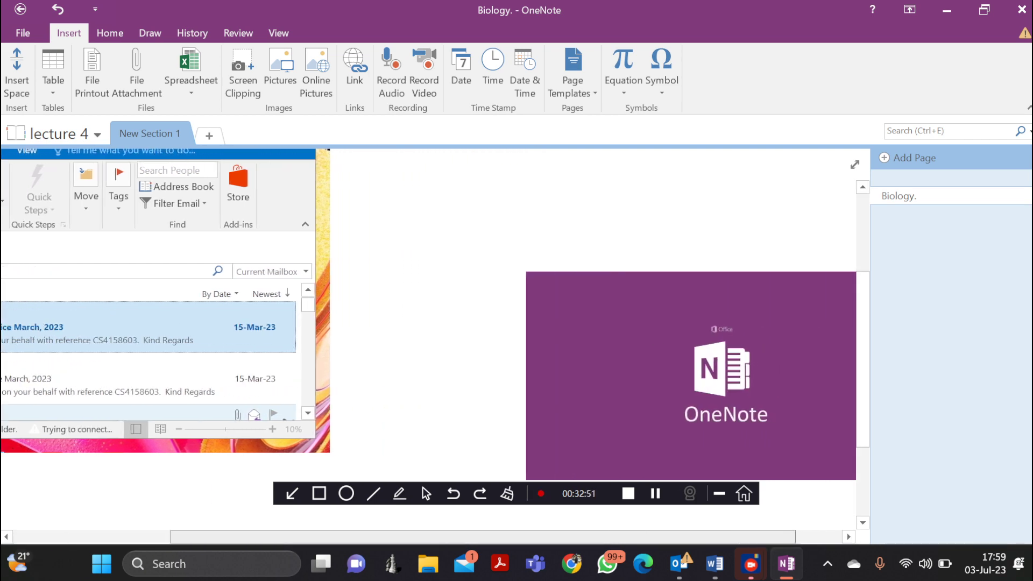
pyautogui.hscroll(-5, 435, 346)
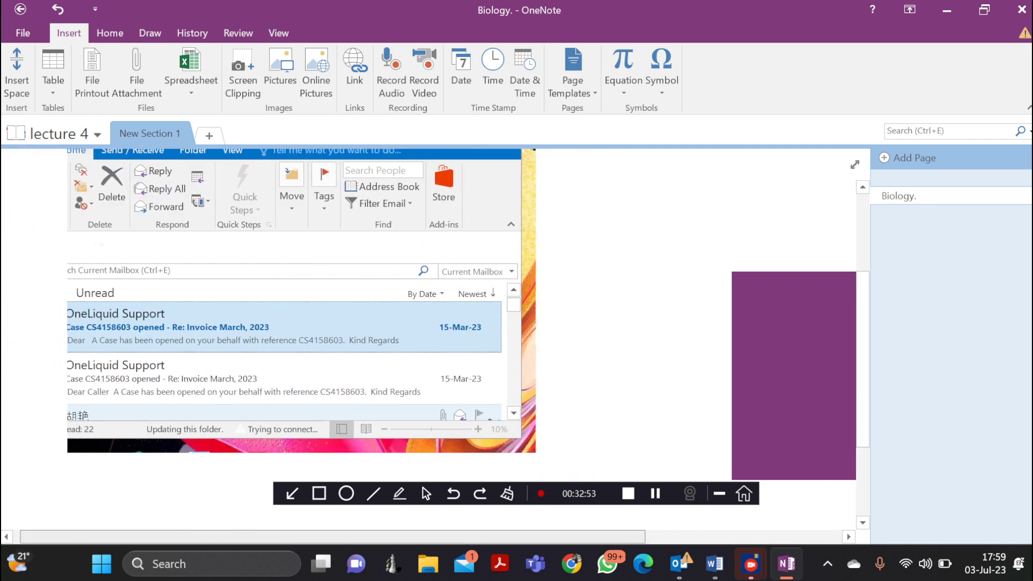
pyautogui.hscroll(5, 434, 346)
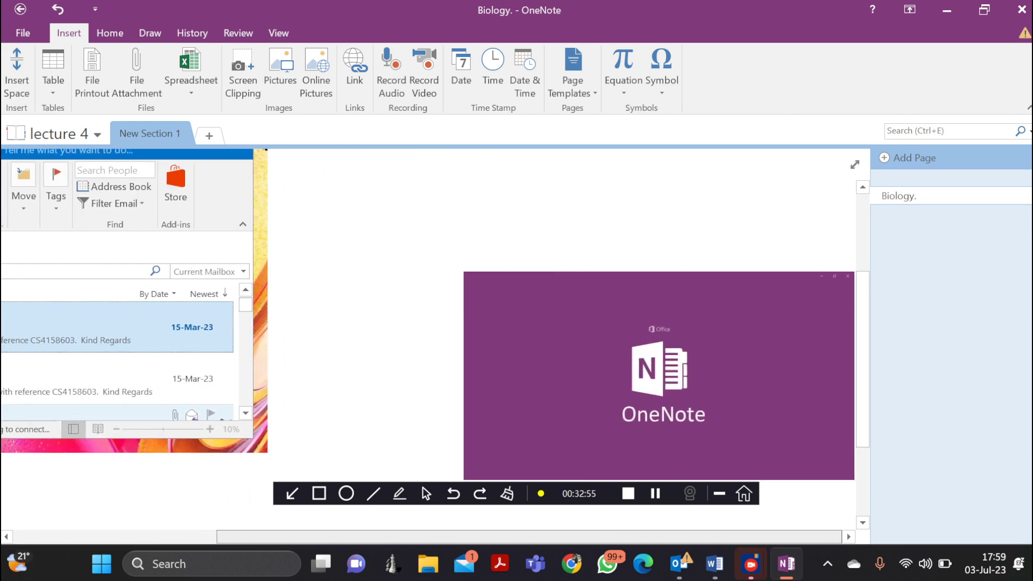
pyautogui.scroll(3, 434, 346)
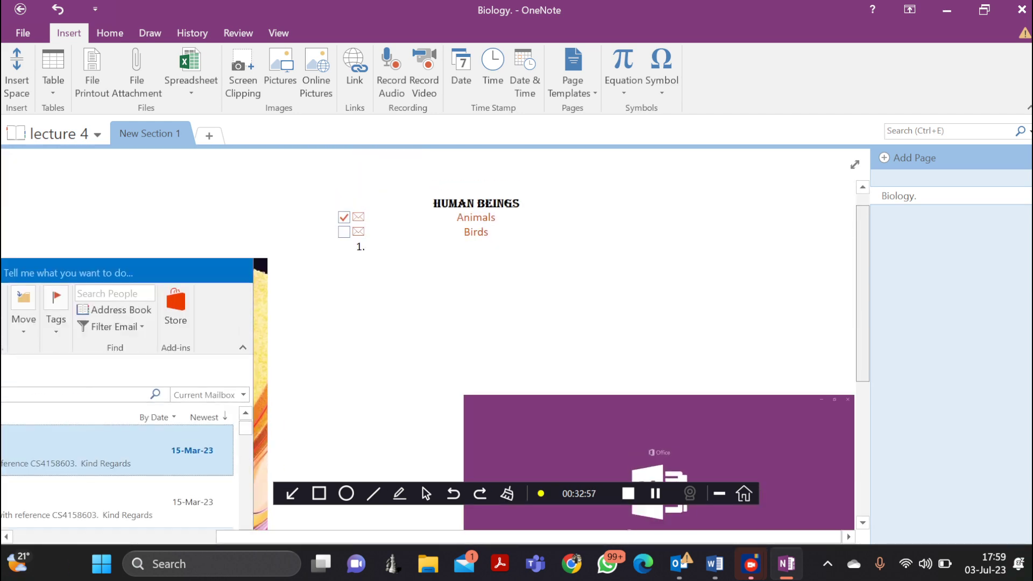
pyautogui.scroll(-6, 434, 346)
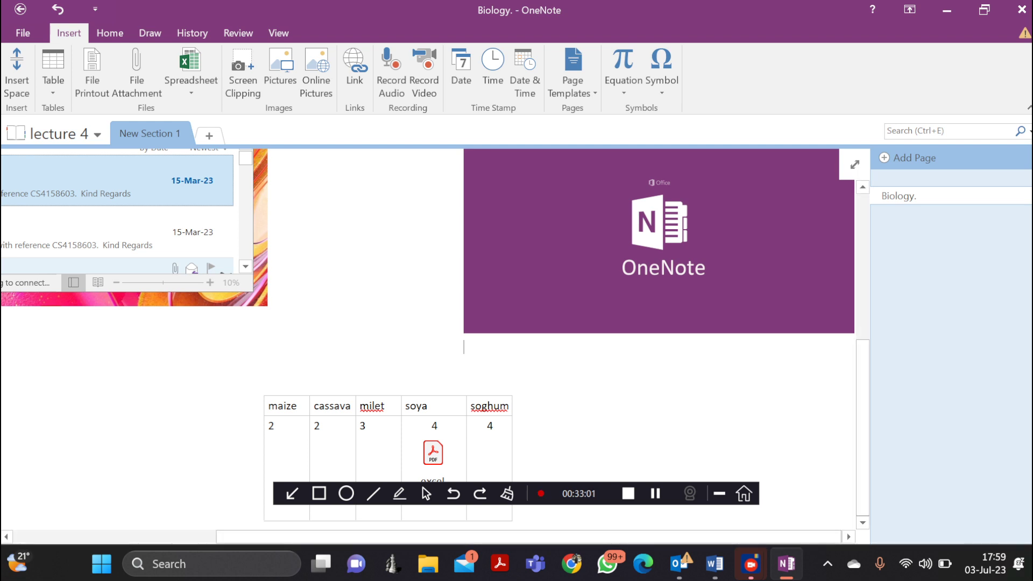
pyautogui.click(425, 493)
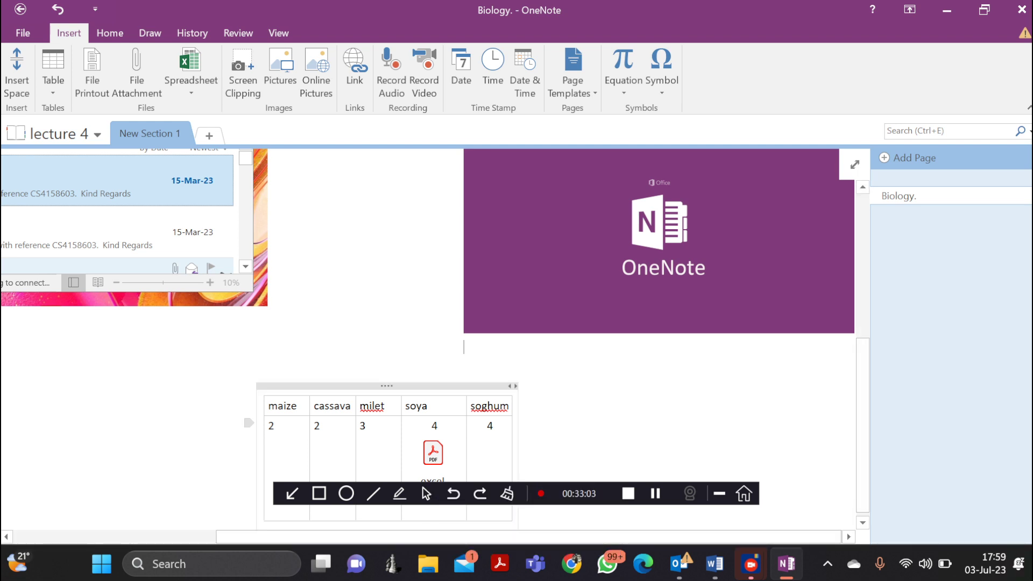
pyautogui.hscroll(-5, 430, 333)
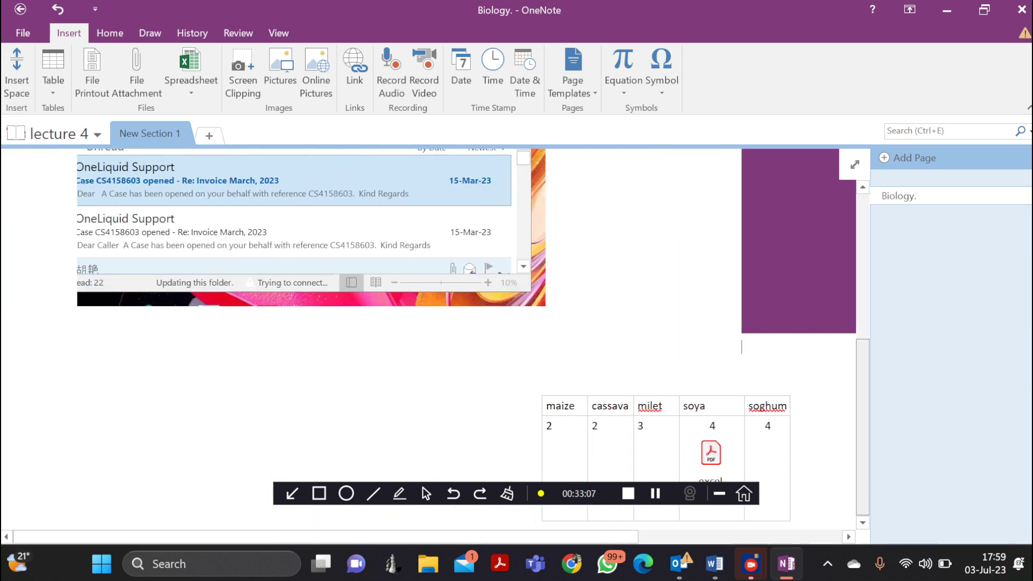
pyautogui.scroll(5, 436, 339)
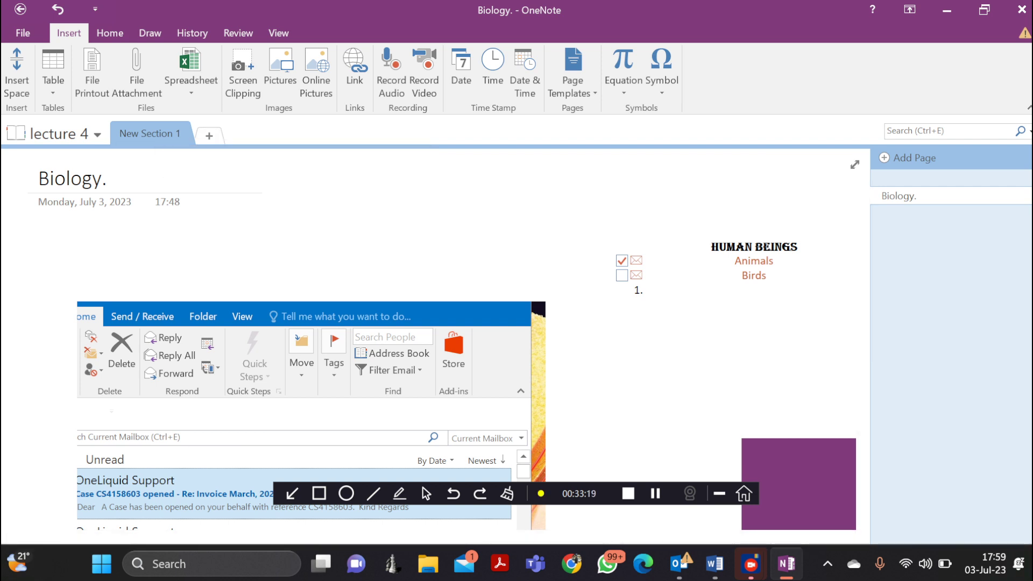
pyautogui.click(209, 136)
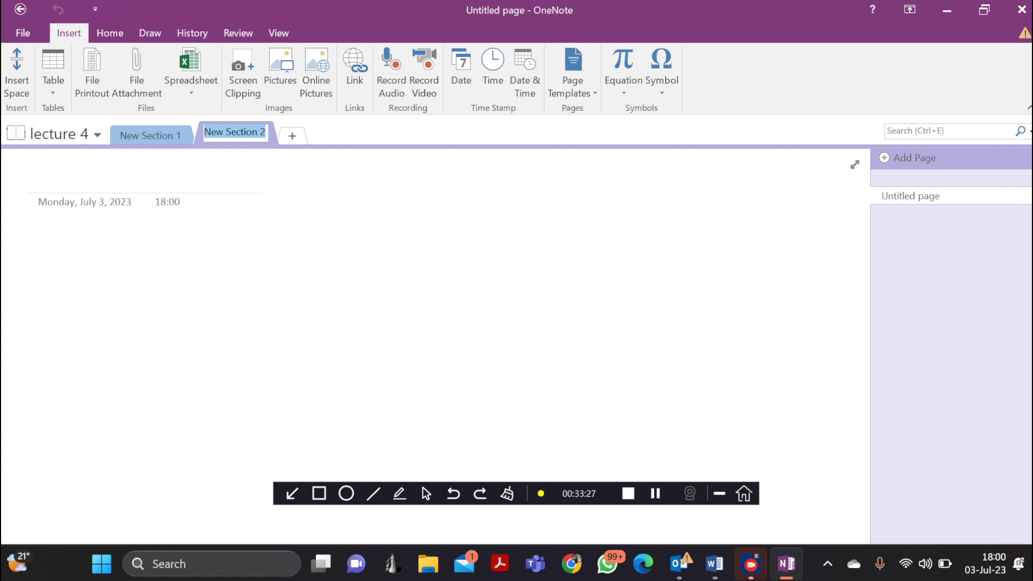
# Name the new section 'leason plan'.
pyautogui.write('leason ')
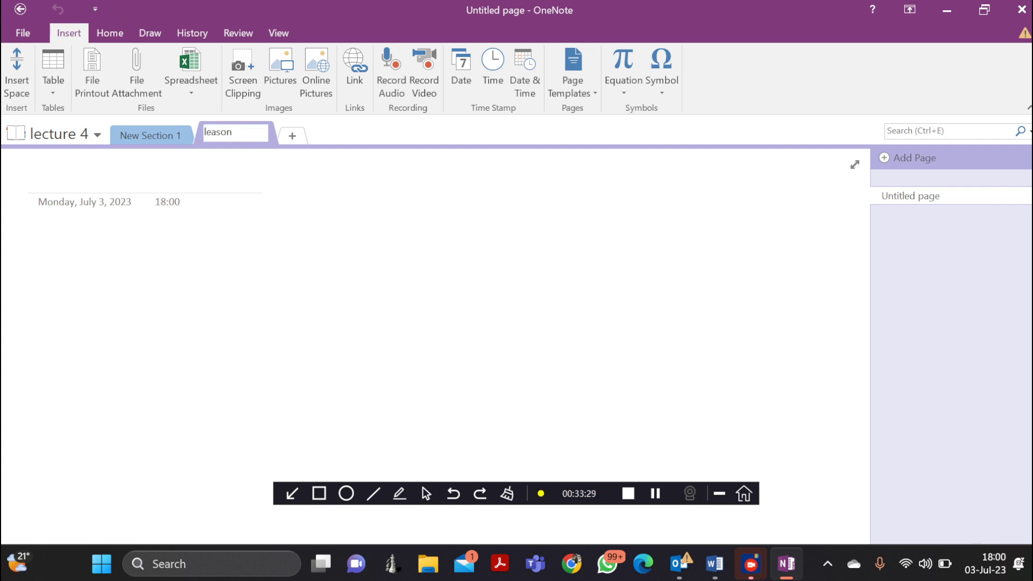
pyautogui.write('pla')
pyautogui.press('BackSpace')
pyautogui.write('n')
pyautogui.press('Return')
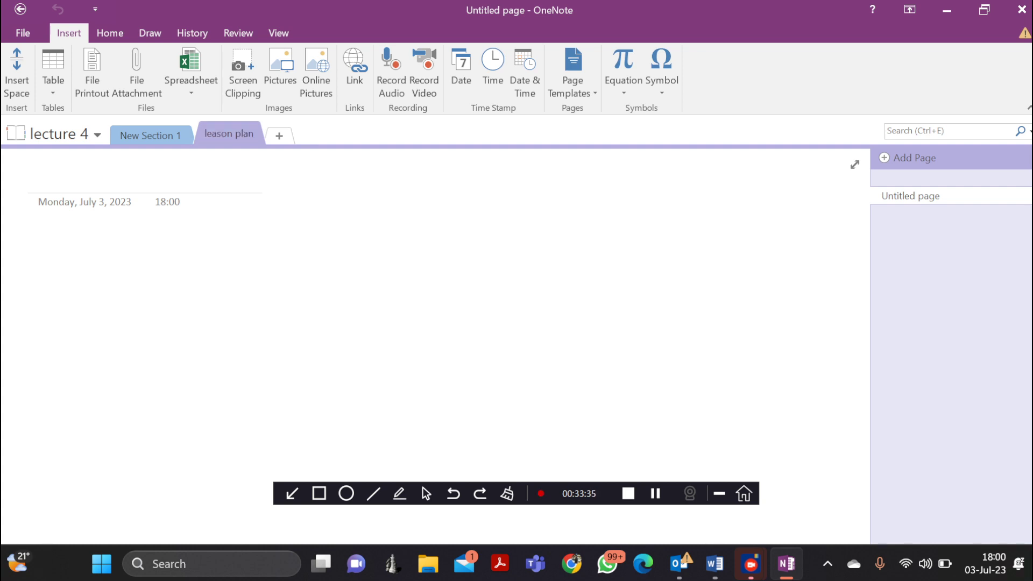
# Type four scattered random-text notes on the page, then return to the Biology. page.
pyautogui.write('bdsjfldanknaikcvnc c')
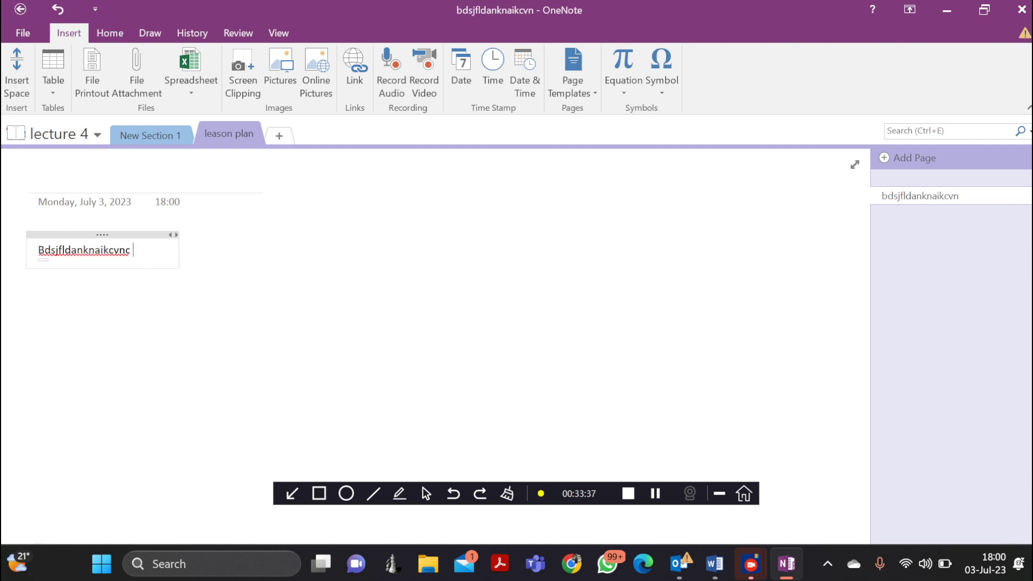
pyautogui.press('Return')
pyautogui.press('Return')
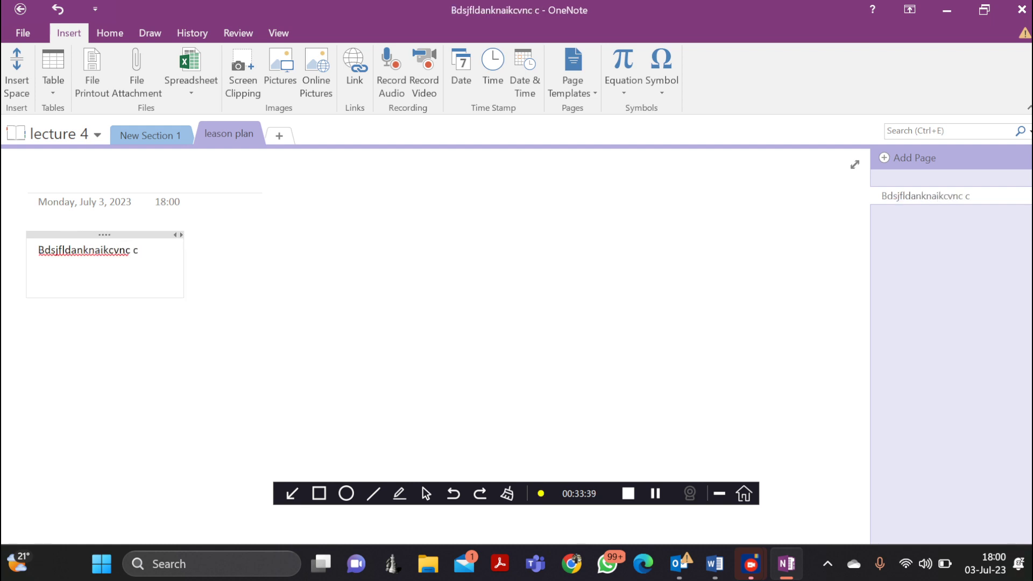
pyautogui.click(391, 307)
pyautogui.write('ncxvjkhdzfhghdlkdf')
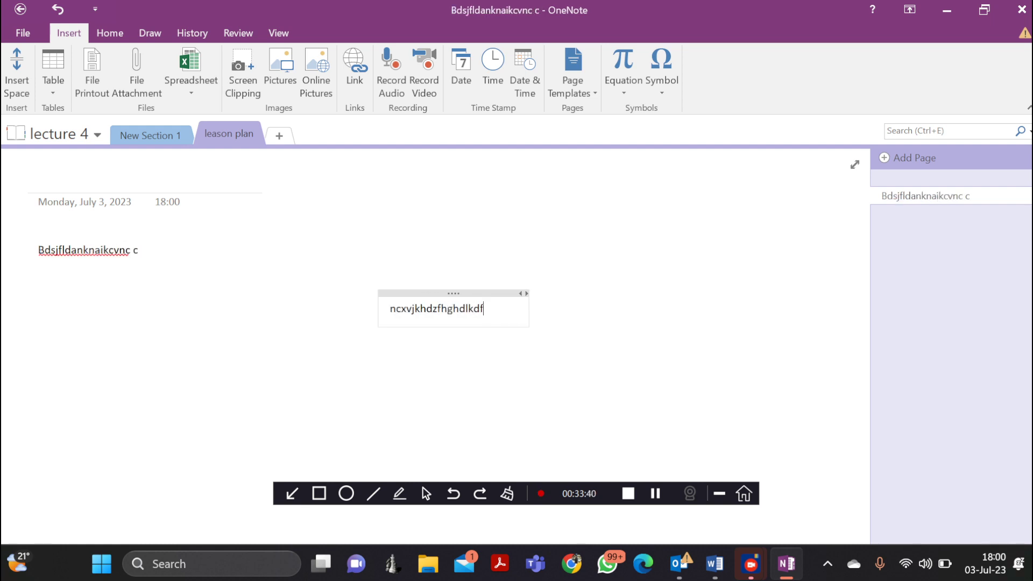
pyautogui.click(776, 250)
pyautogui.write('.kjghi')
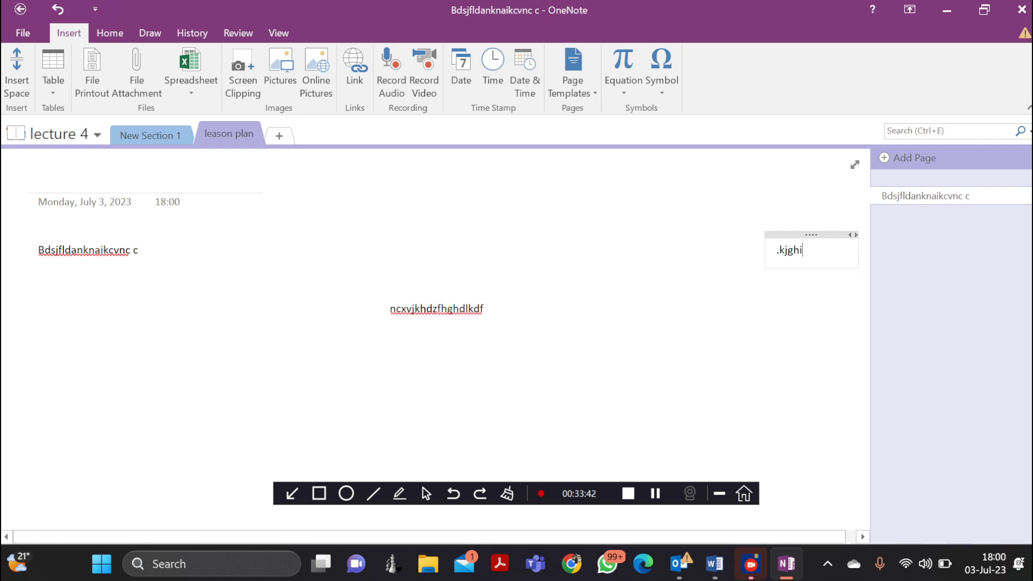
pyautogui.write('pyiuiiypo')
pyautogui.click(352, 425)
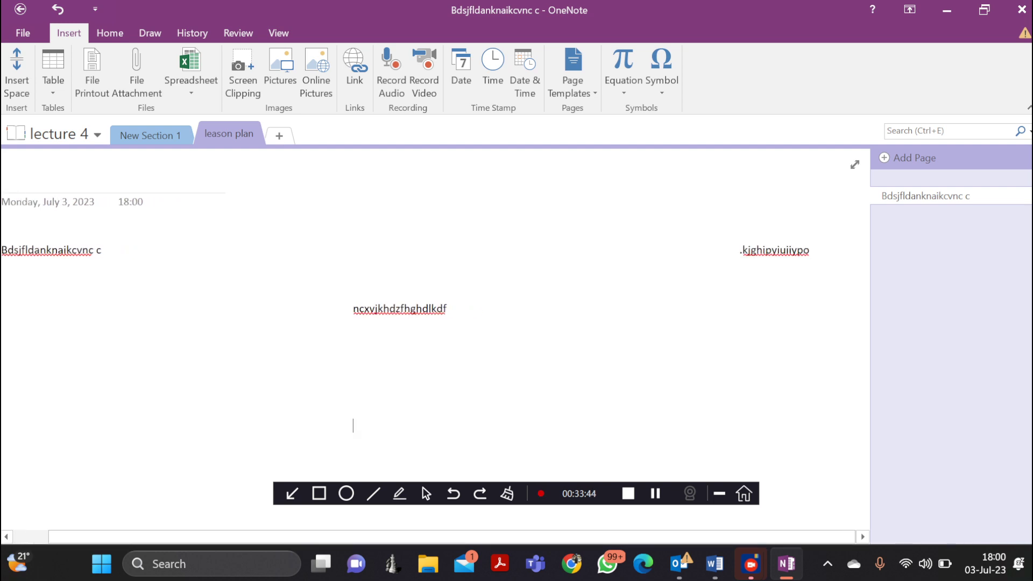
pyautogui.write('Htryu987689tu')
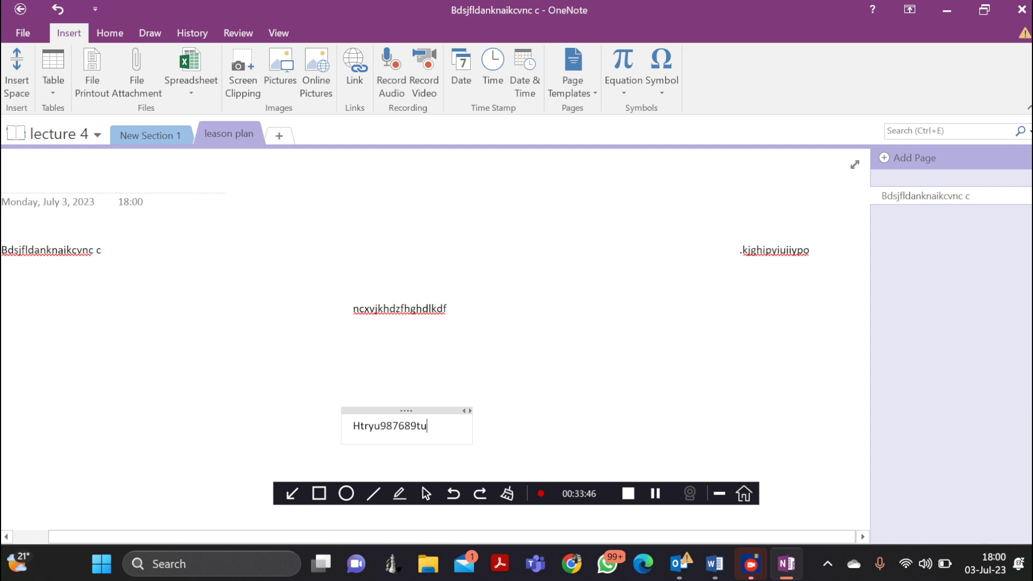
pyautogui.click(334, 367)
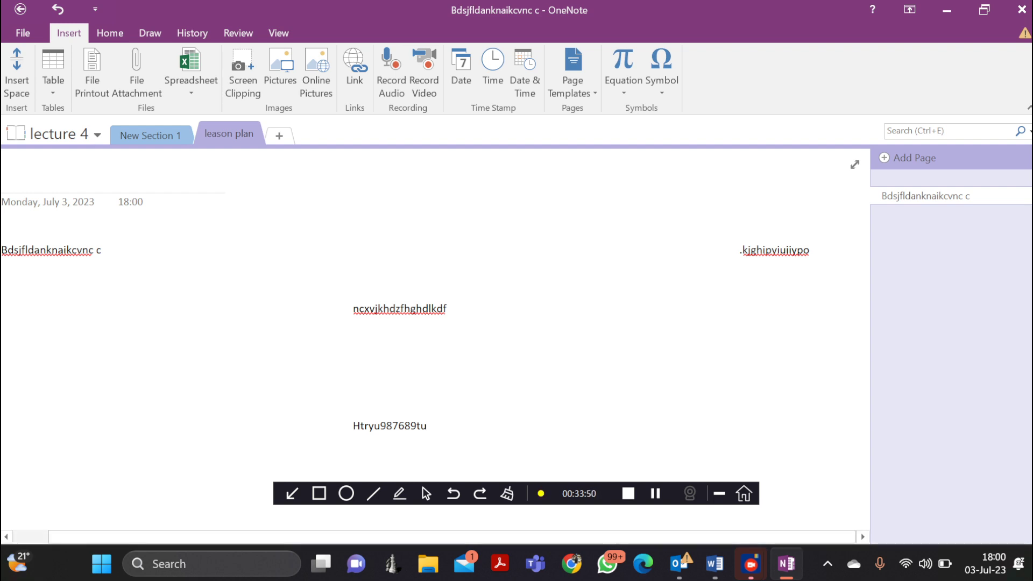
pyautogui.click(151, 134)
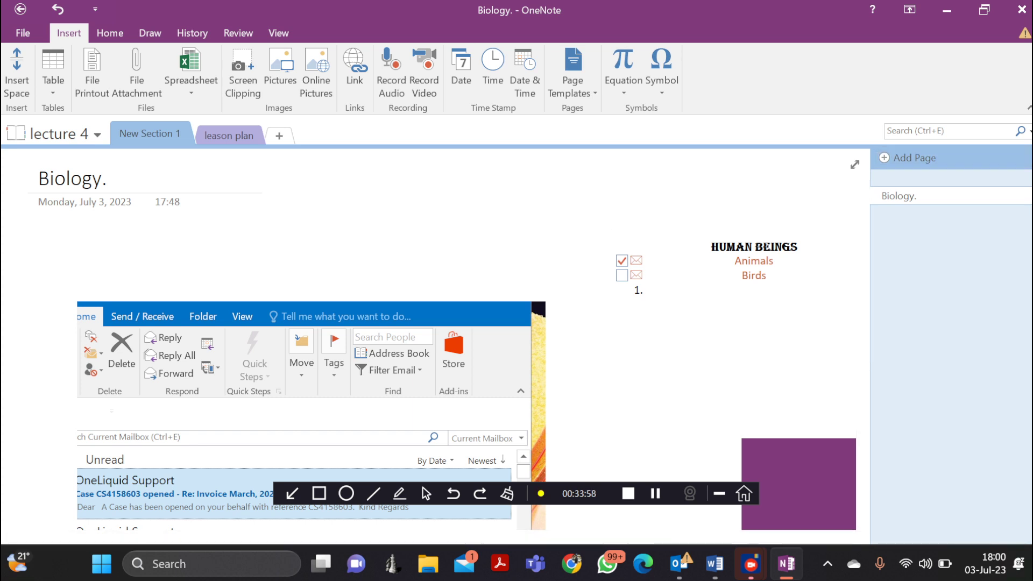
# Create a new page in New Section 1 titled 'history'.
pyautogui.hotkey('ctrl', 'n')
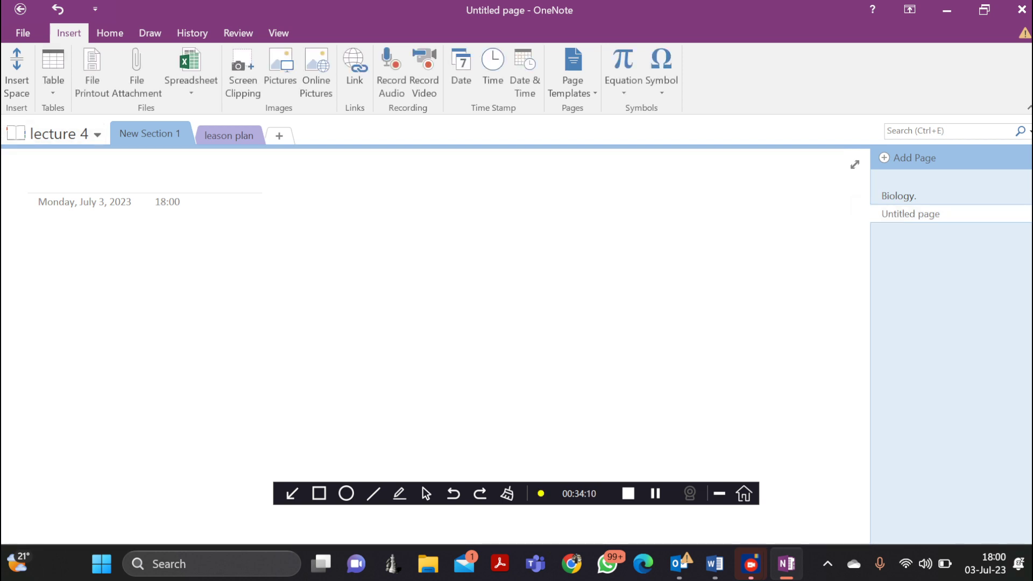
pyautogui.write('h')
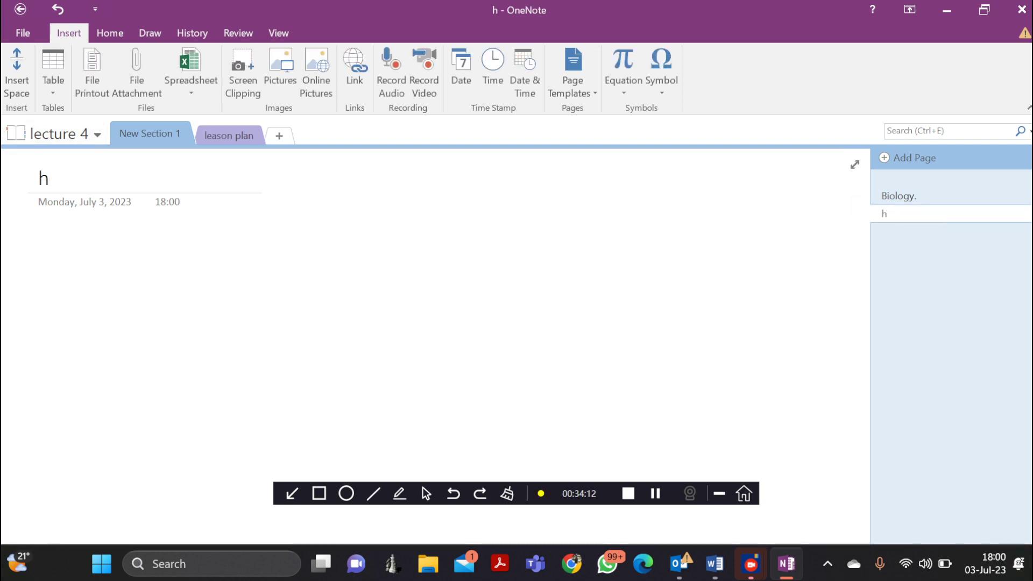
pyautogui.write('isoty')
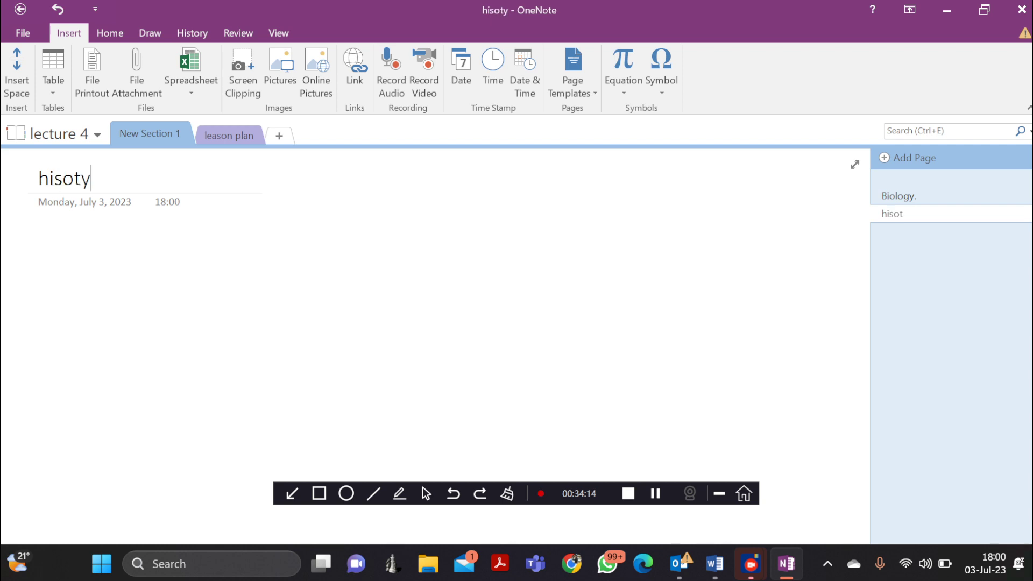
pyautogui.press('BackSpace')
pyautogui.press('BackSpace')
pyautogui.press('BackSpace')
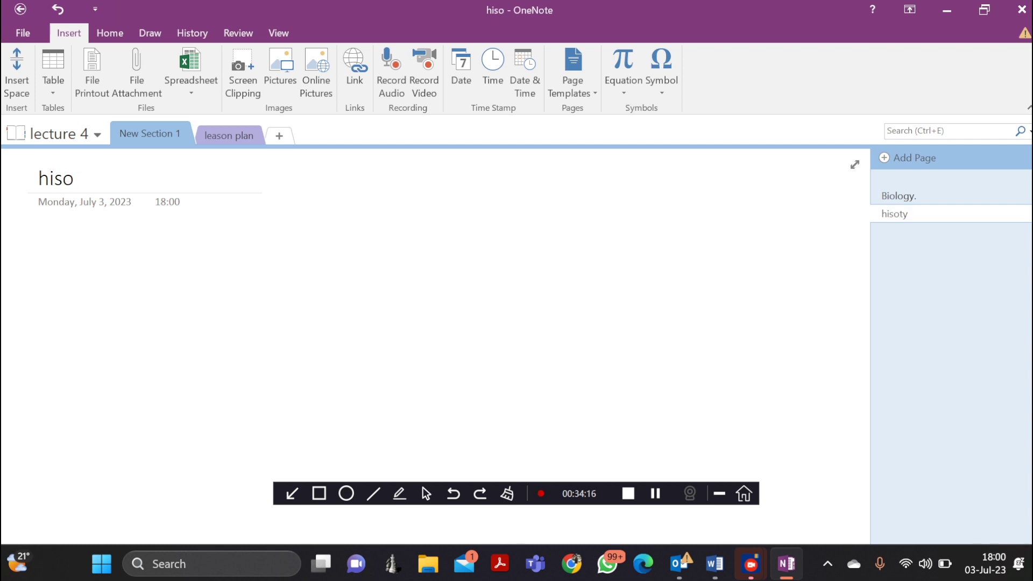
pyautogui.write('tory')
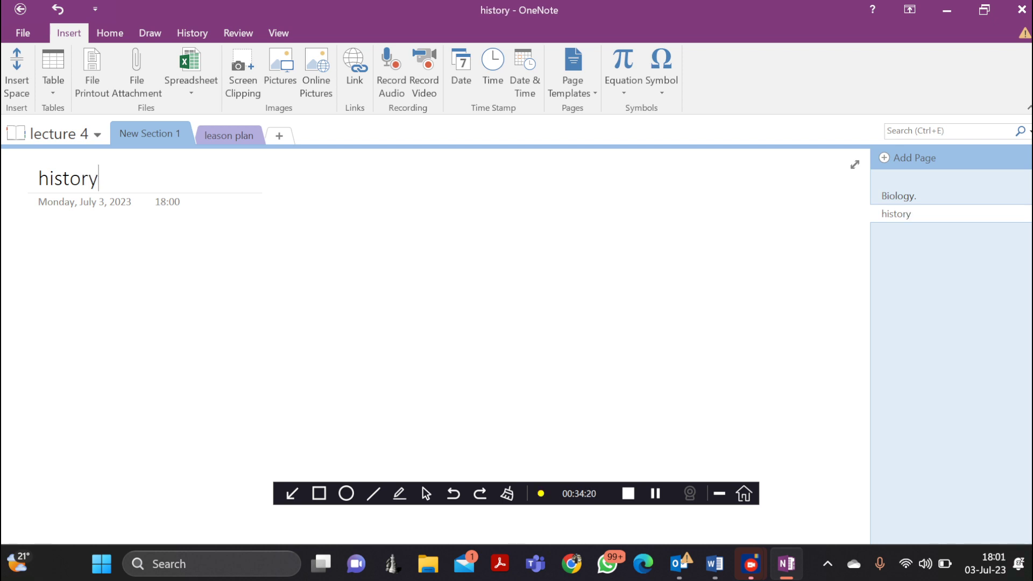
pyautogui.press('Return')
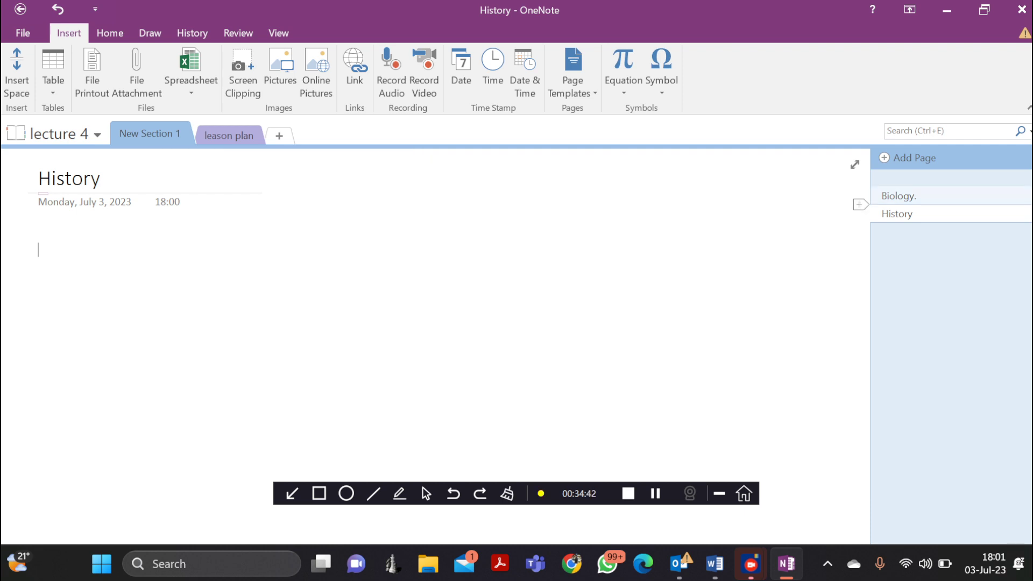
# Switch to Biology. and back to History, placing the cursor in the page body.
pyautogui.click(898, 196)
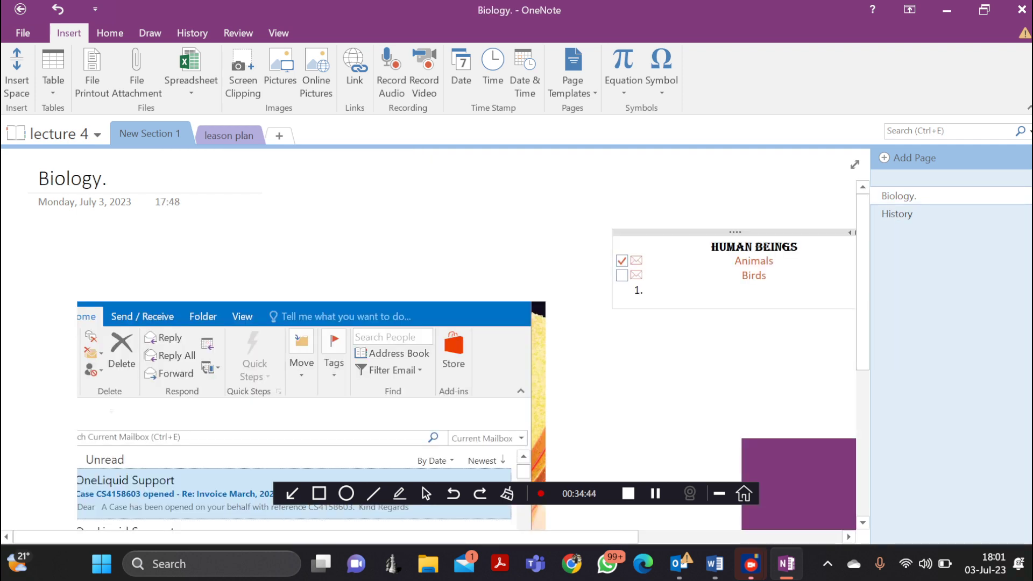
pyautogui.click(897, 213)
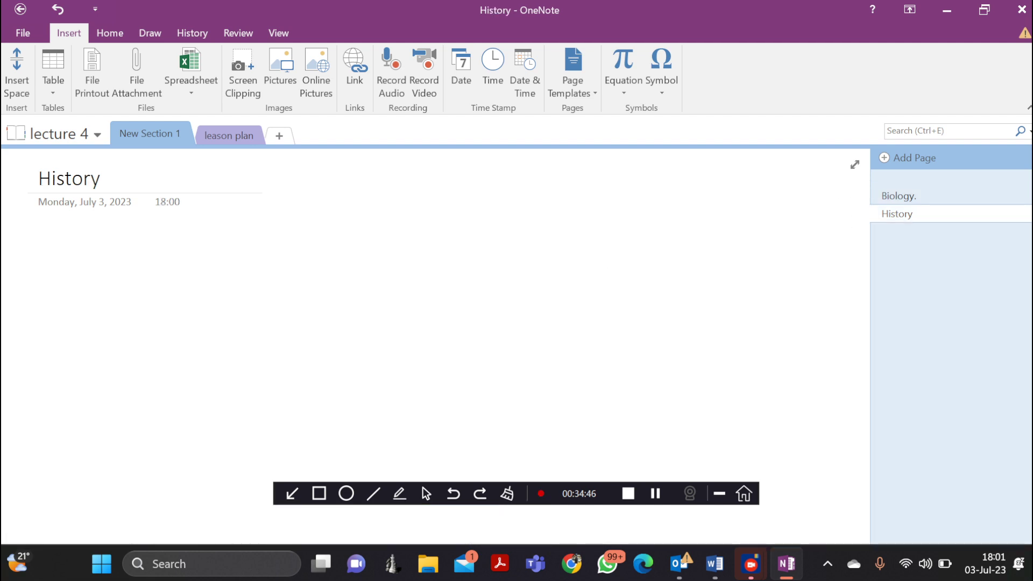
pyautogui.click(38, 249)
# Type a note reading 'My name is' plus the author's name, and select the name.
pyautogui.click(355, 64)
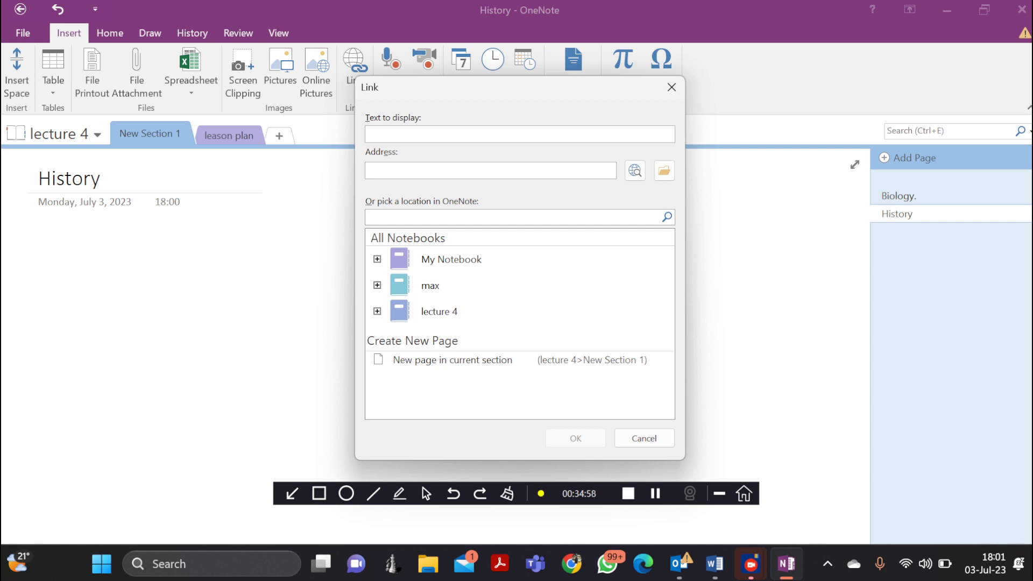
pyautogui.click(671, 87)
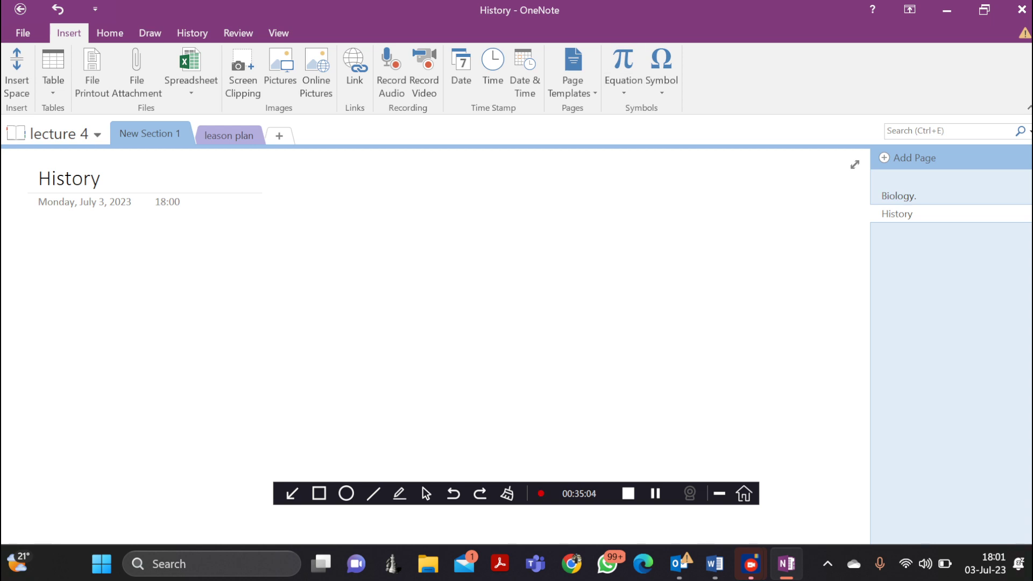
pyautogui.click(156, 230)
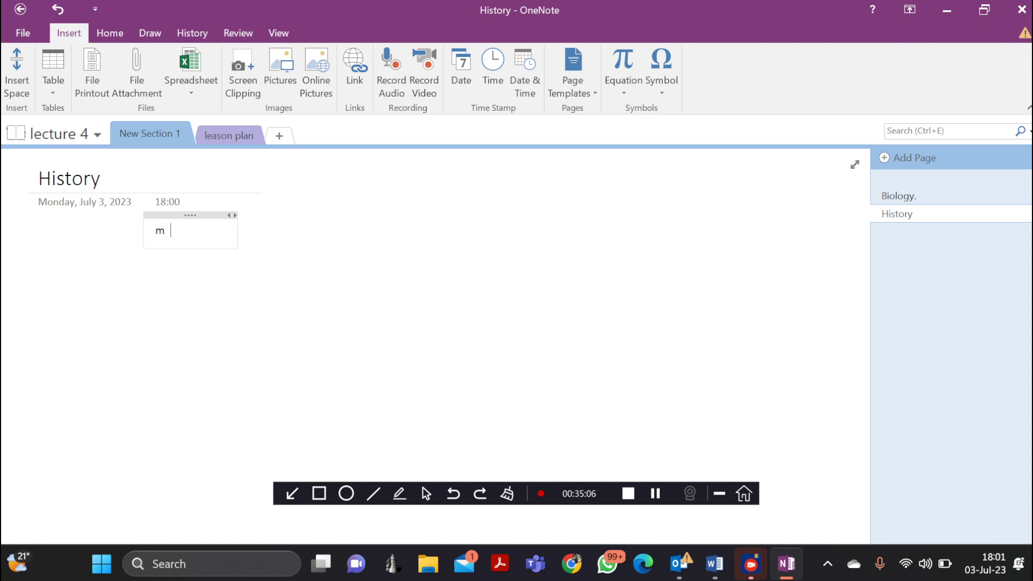
pyautogui.write('My name is mA')
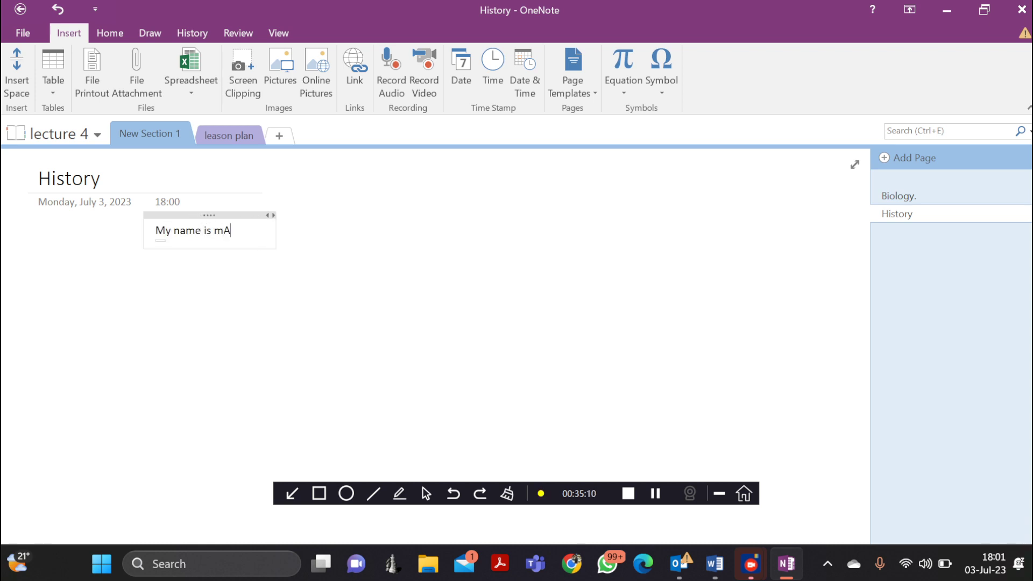
pyautogui.write('XWELL')
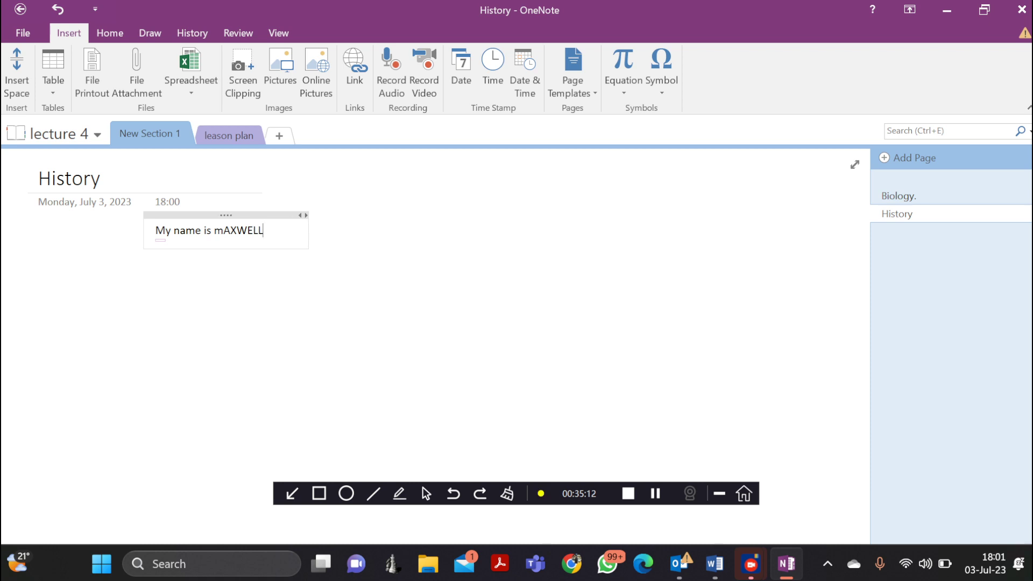
pyautogui.press('Escape')
pyautogui.hotkey('shift', 'Left')
pyautogui.hotkey('shift', 'Left')
pyautogui.hotkey('shift', 'Left')
pyautogui.hotkey('shift', 'Left')
pyautogui.hotkey('shift', 'Left')
pyautogui.hotkey('shift', 'Left')
pyautogui.hotkey('shift', 'Left')
pyautogui.hotkey('shift', 'Left')
pyautogui.hotkey('shift', 'Right')
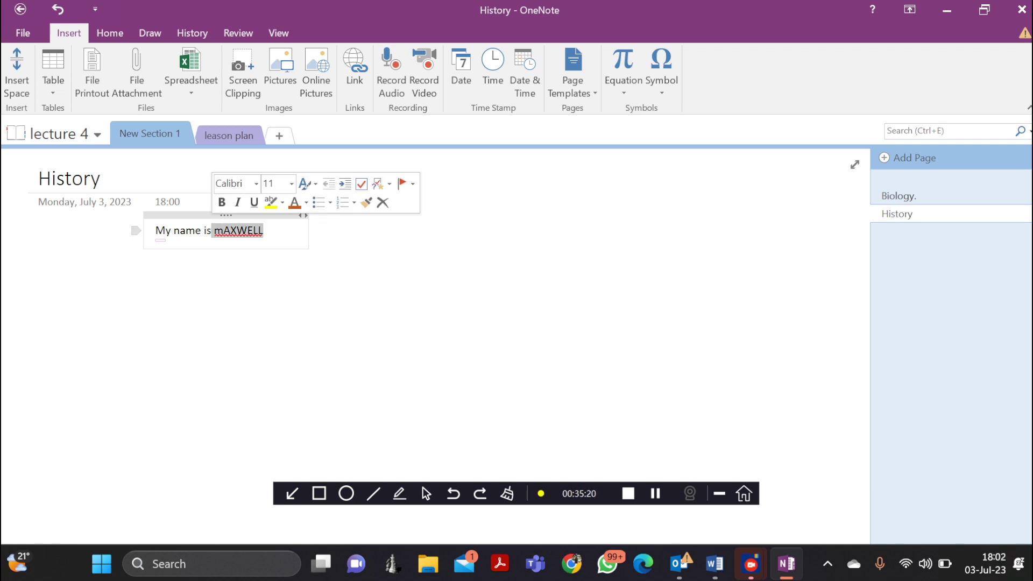
# Link the selected name to the lecture 4 notebook under All Notebooks.
pyautogui.click(354, 70)
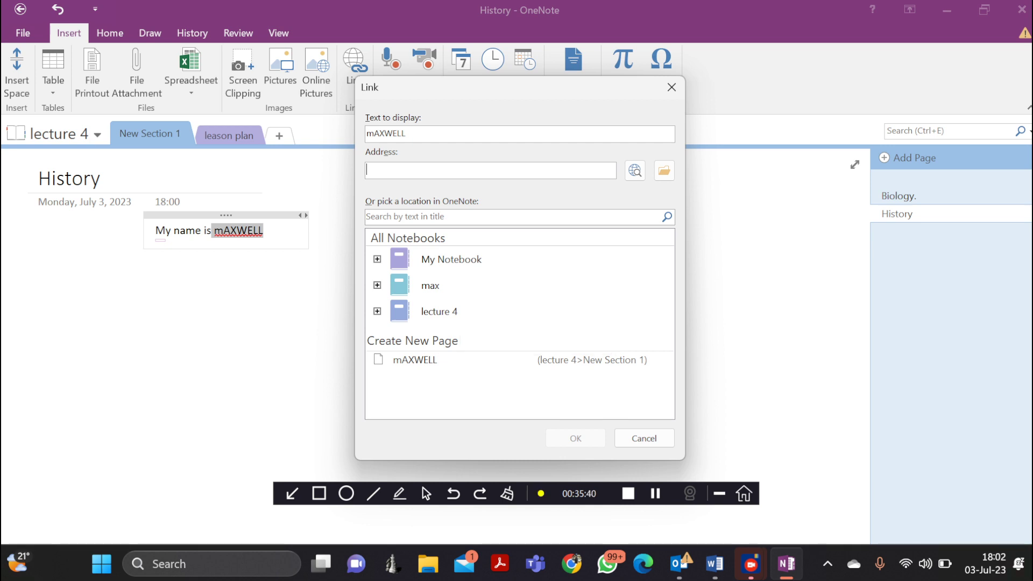
pyautogui.click(438, 311)
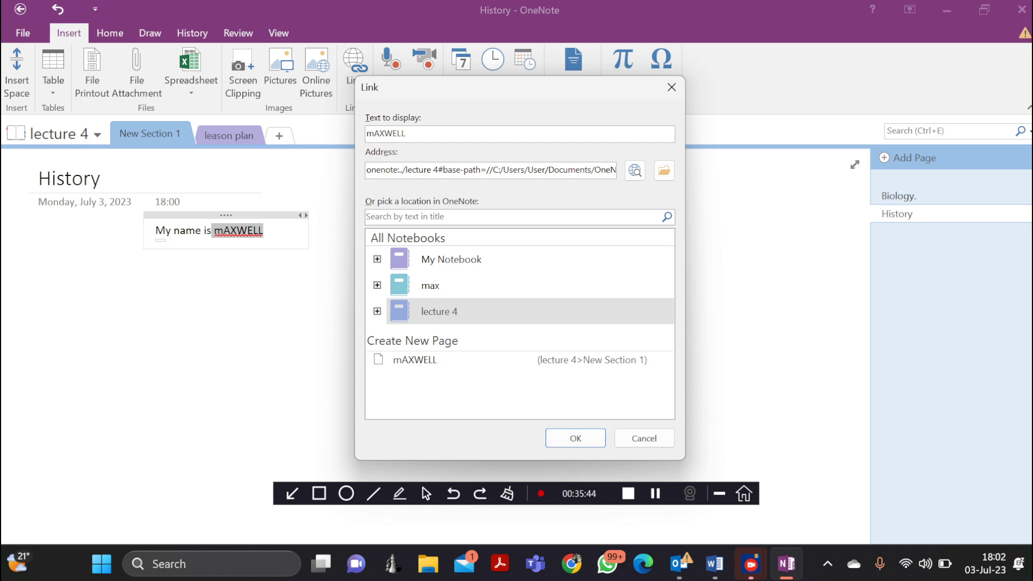
pyautogui.click(575, 438)
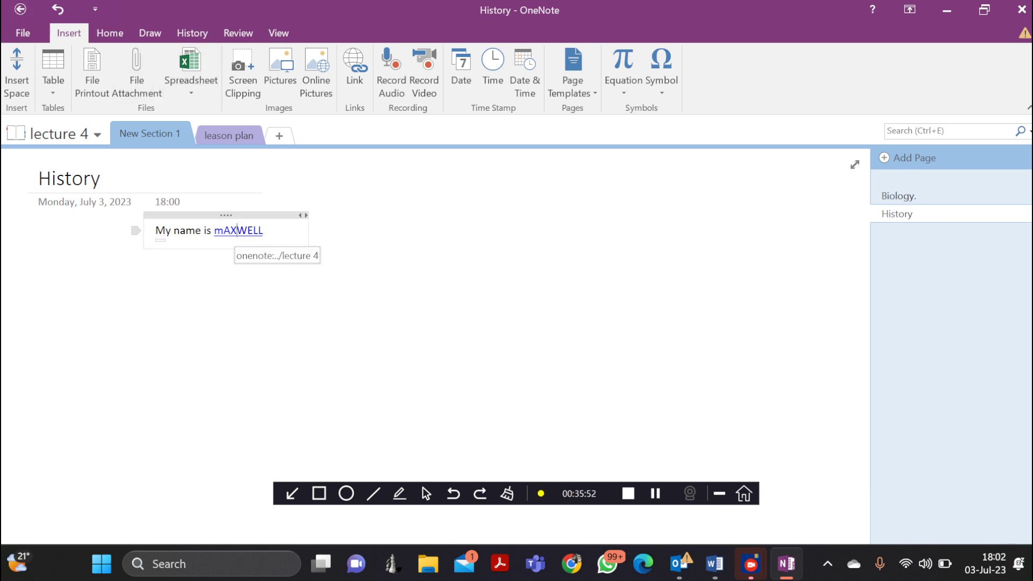
pyautogui.doubleClick(238, 230)
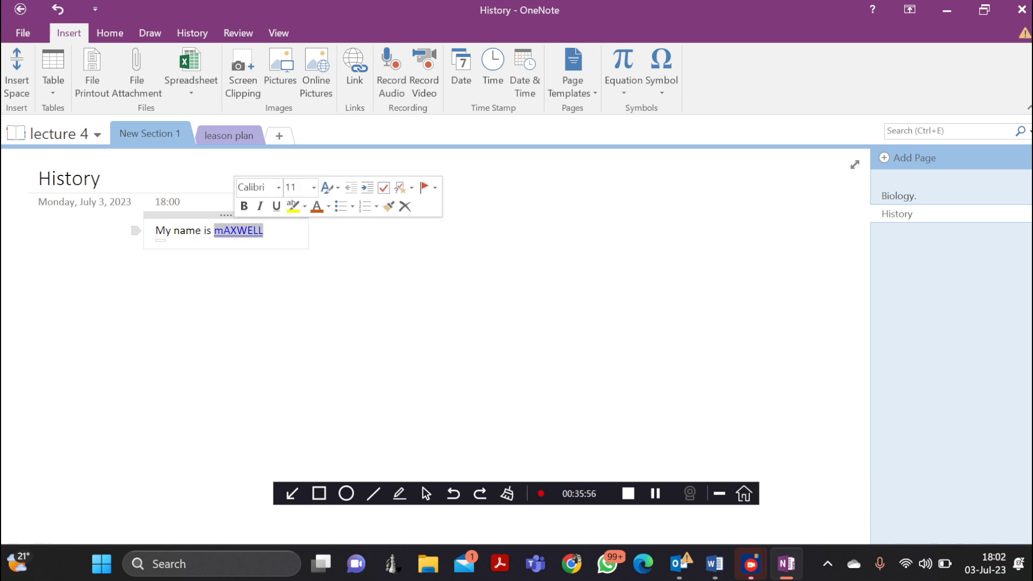
pyautogui.click(330, 288)
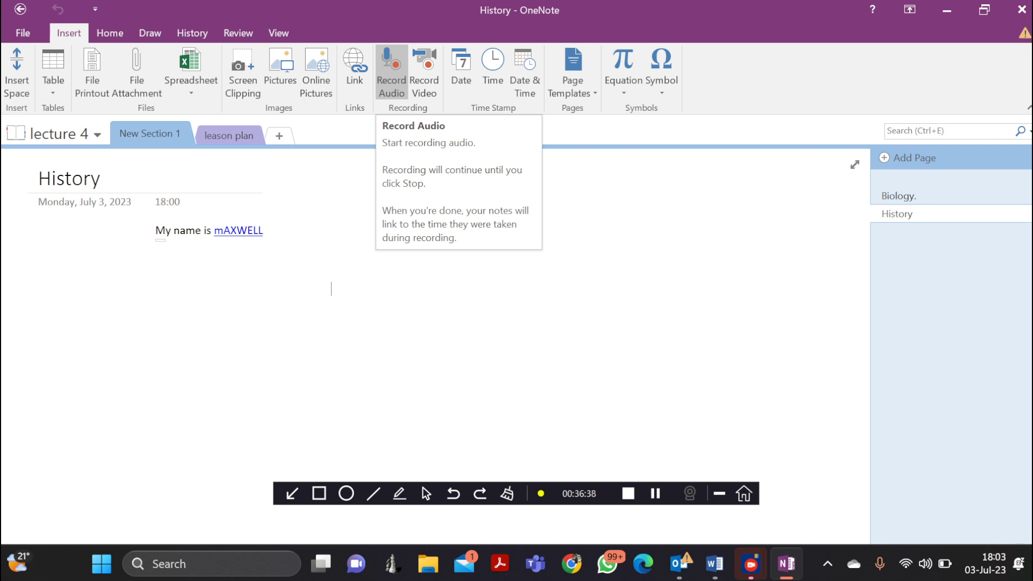
# Record a roughly 41-second audio clip, pausing once, then stop the recording.
pyautogui.click(392, 70)
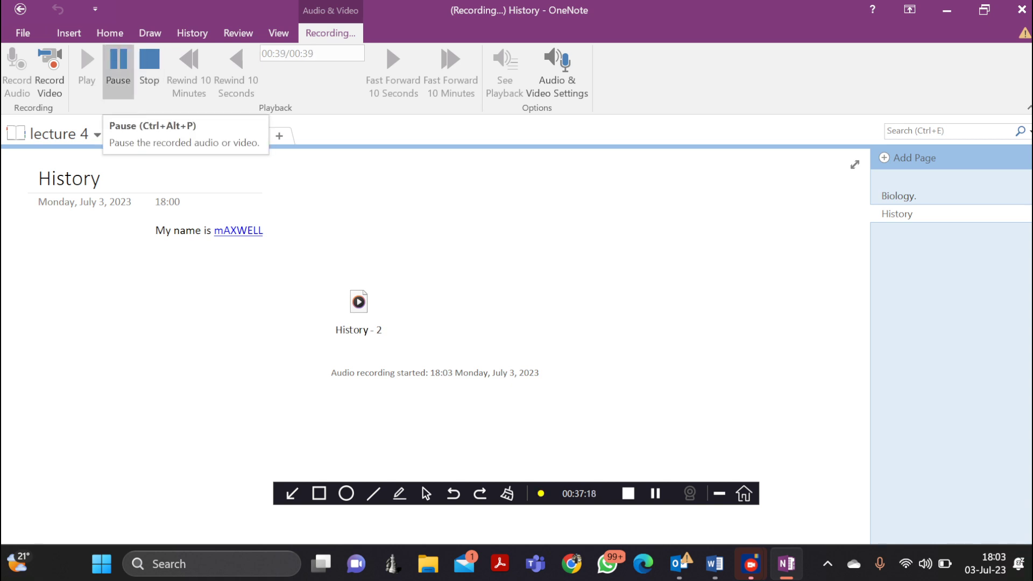
pyautogui.click(119, 70)
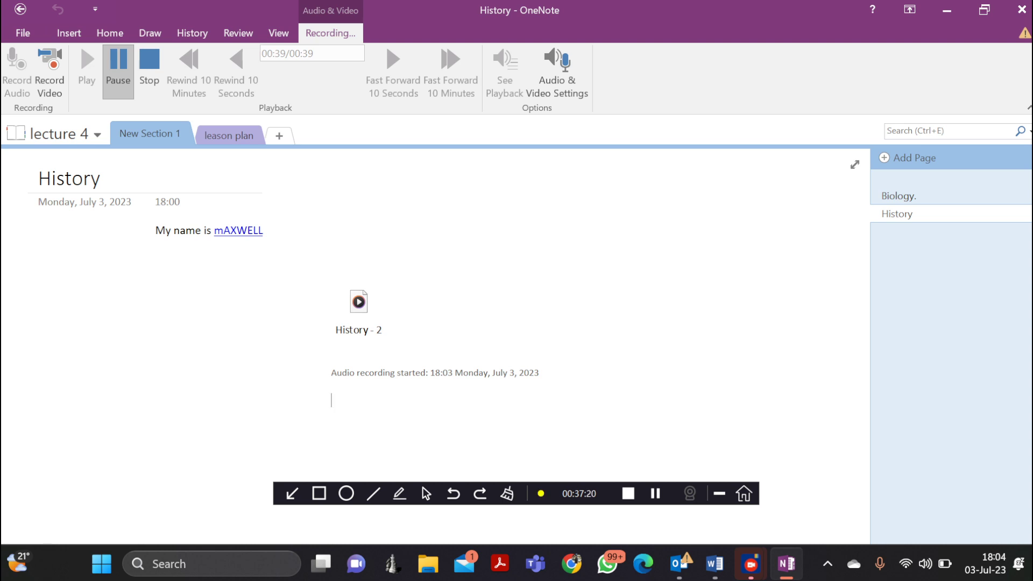
pyautogui.click(118, 70)
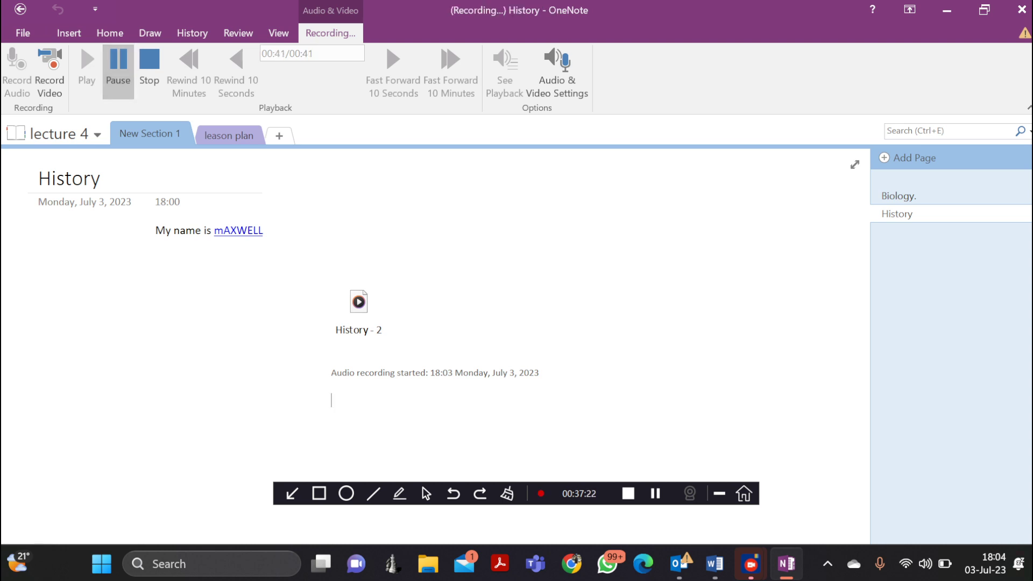
pyautogui.click(149, 70)
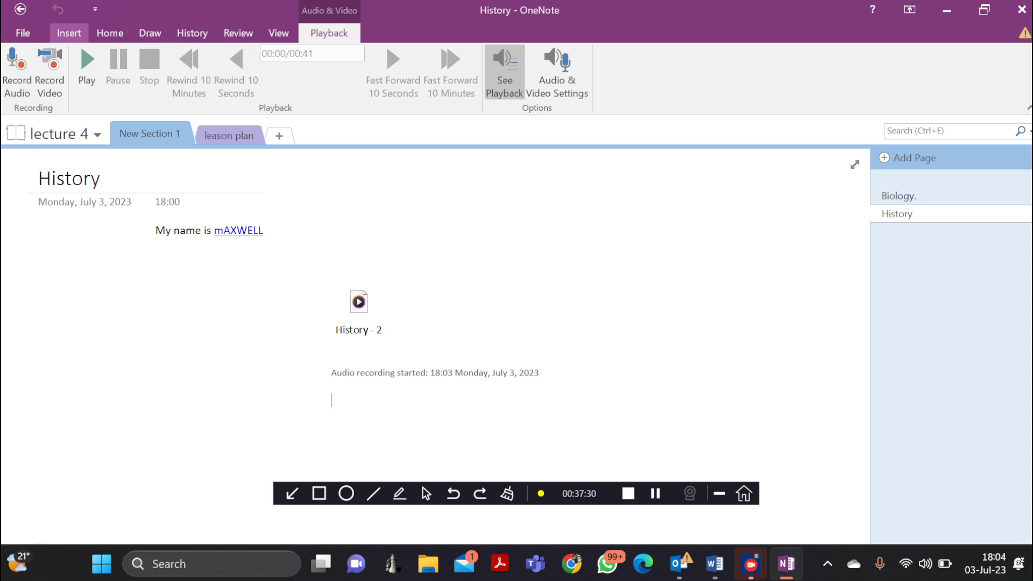
pyautogui.click(69, 33)
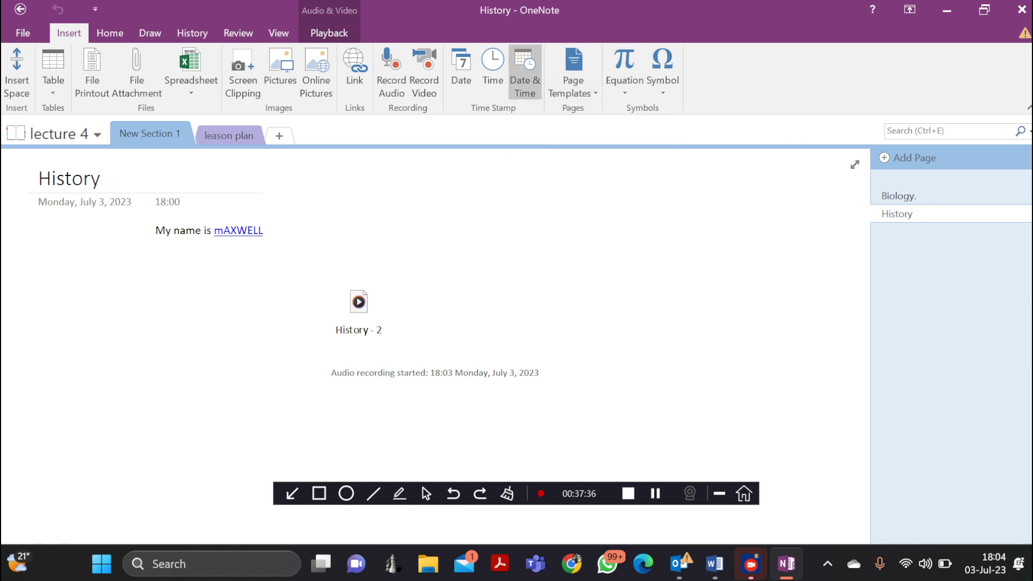
# Open the Page Templates pane beside the History page and show the built-in equation gallery.
pyautogui.click(572, 89)
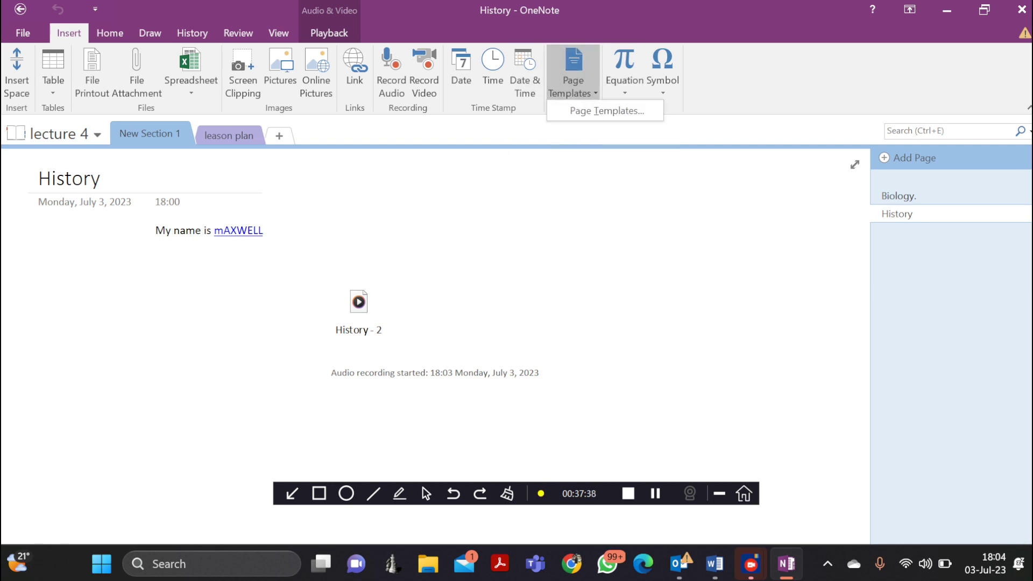
pyautogui.press('Escape')
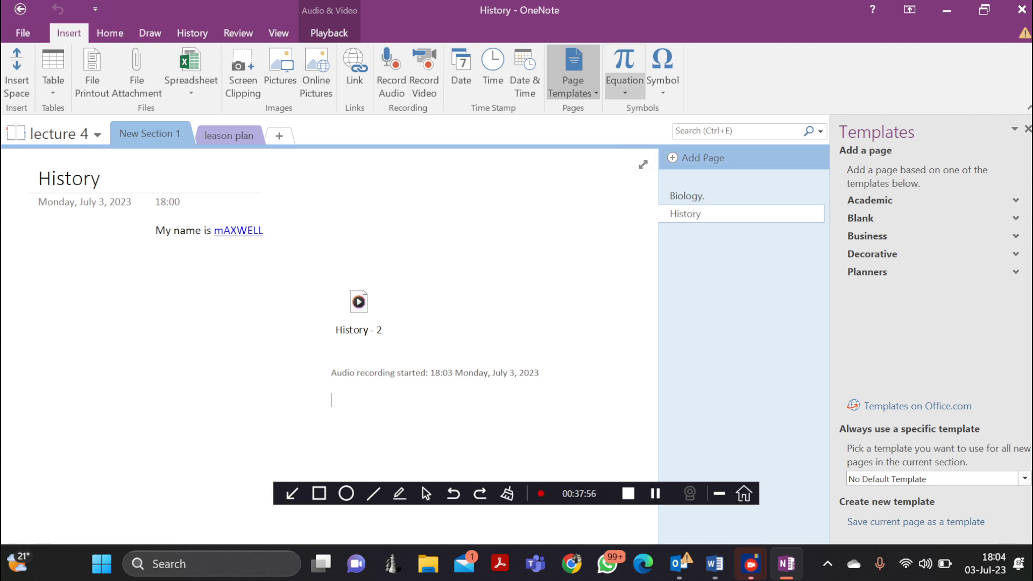
pyautogui.click(625, 89)
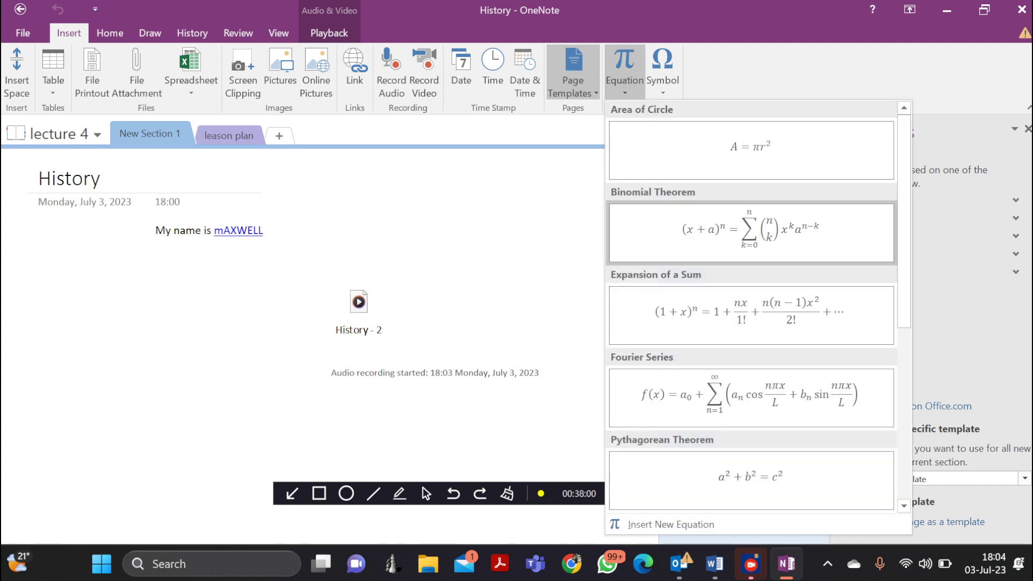
# Insert the Binomial Theorem equation (x + a)^n below the audio clip, then deselect it.
pyautogui.click(331, 400)
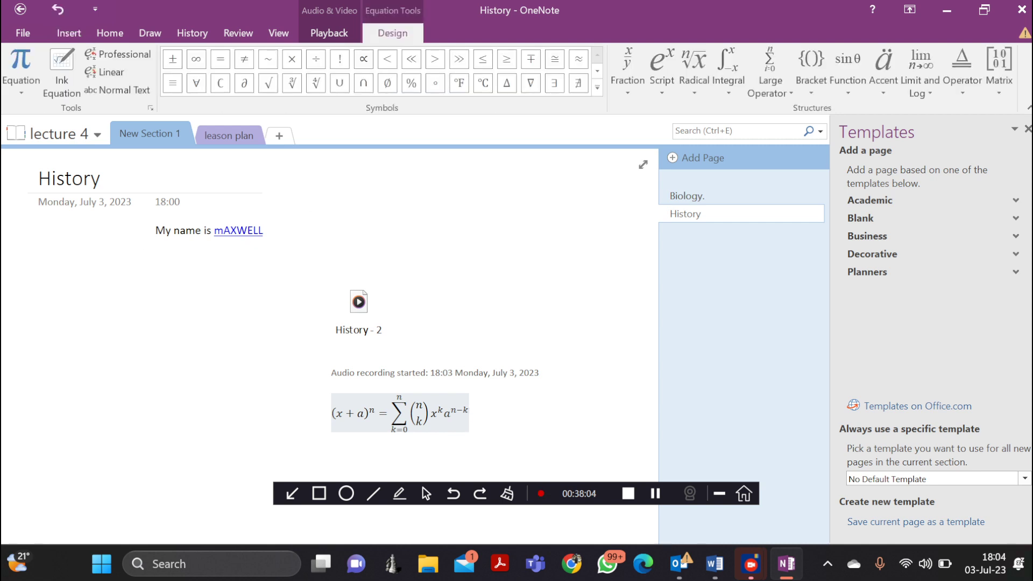
pyautogui.click(174, 367)
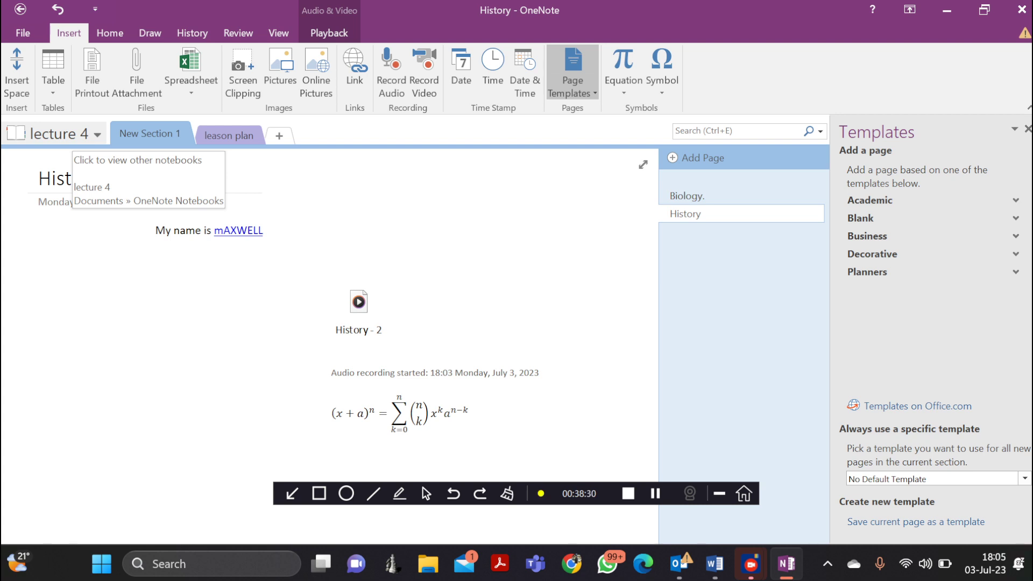
# Create a new notebook named 'church service' stored on This PC.
pyautogui.click(53, 133)
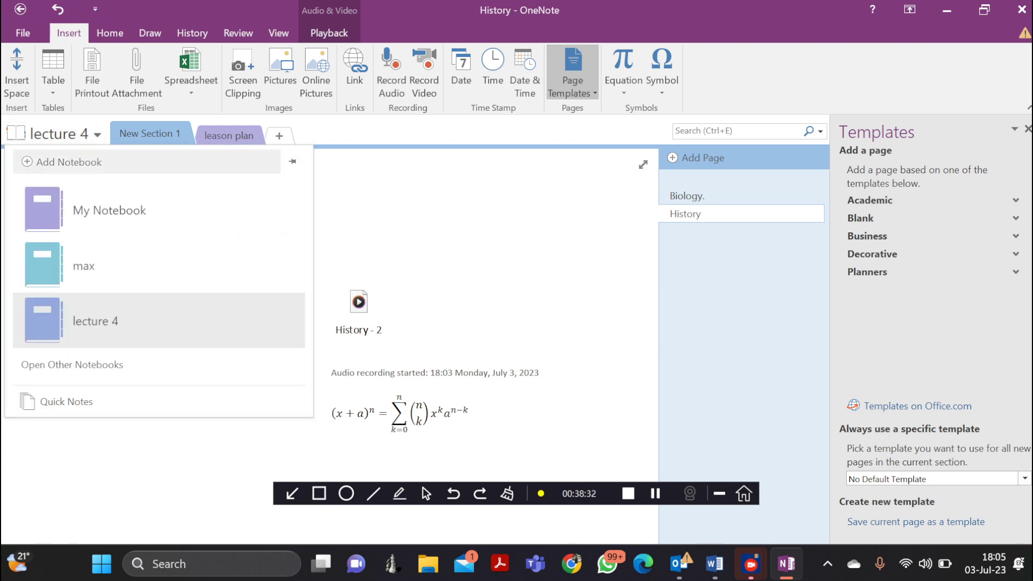
pyautogui.click(69, 162)
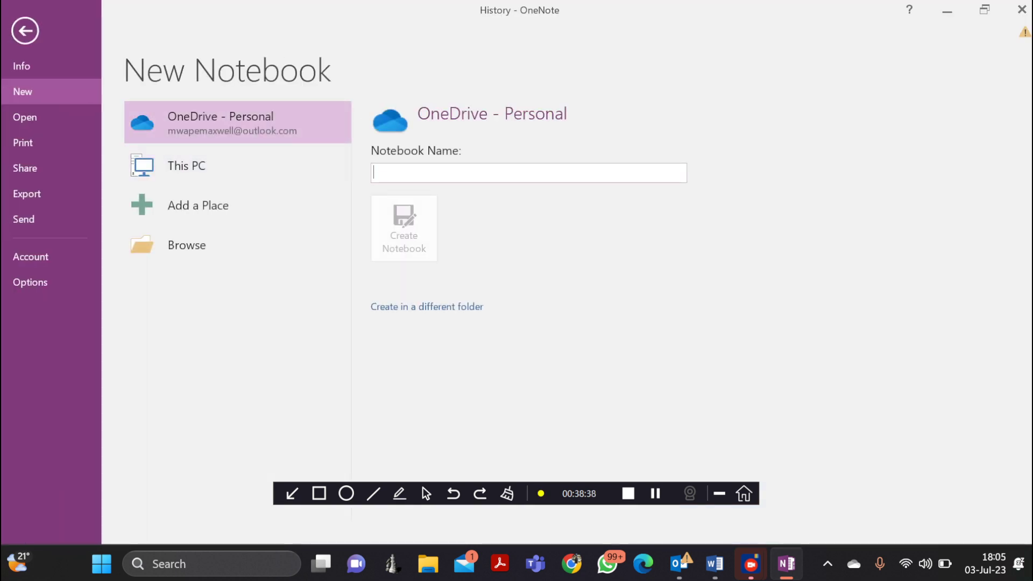
pyautogui.click(186, 165)
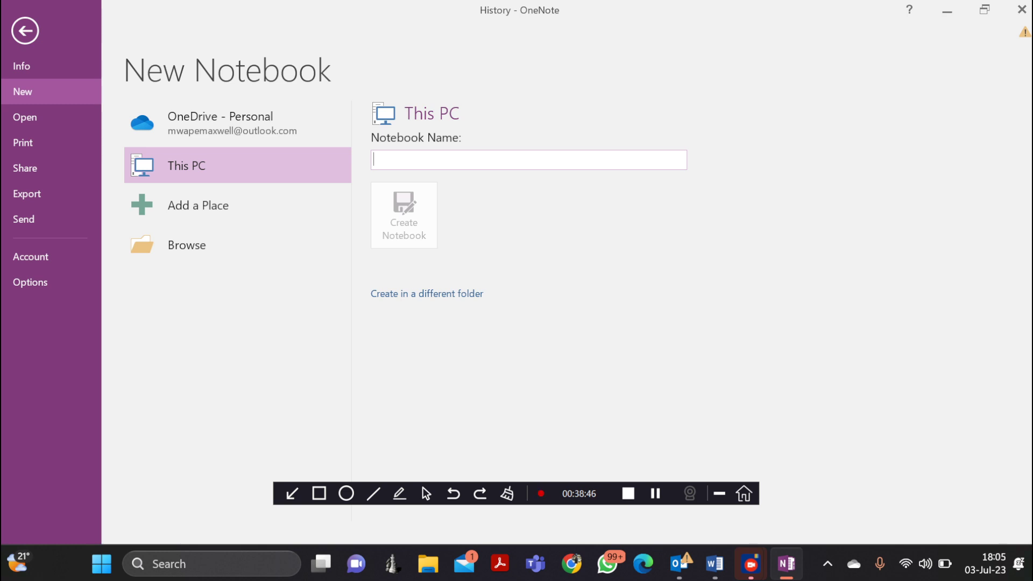
pyautogui.write('churc')
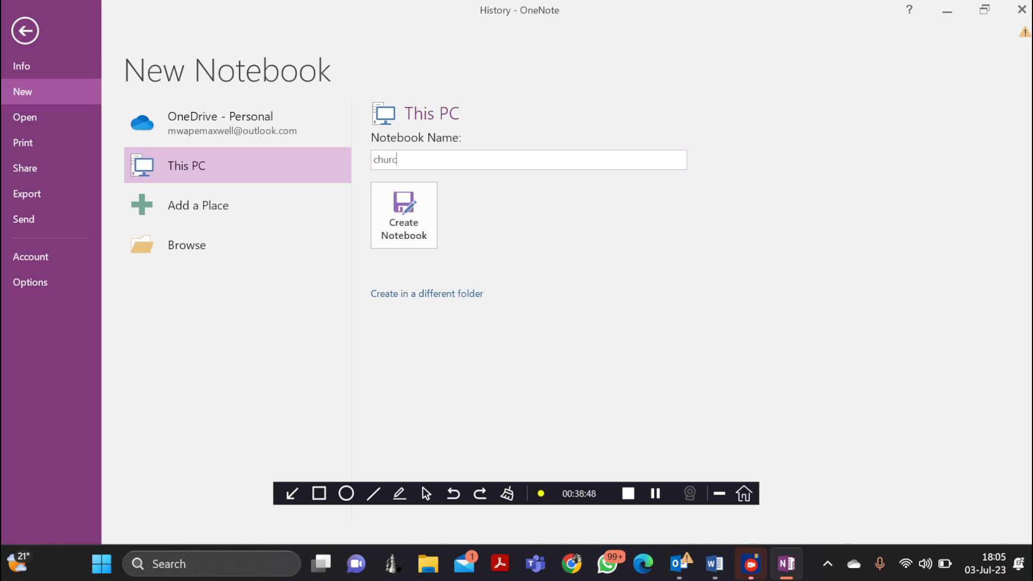
pyautogui.write('h service')
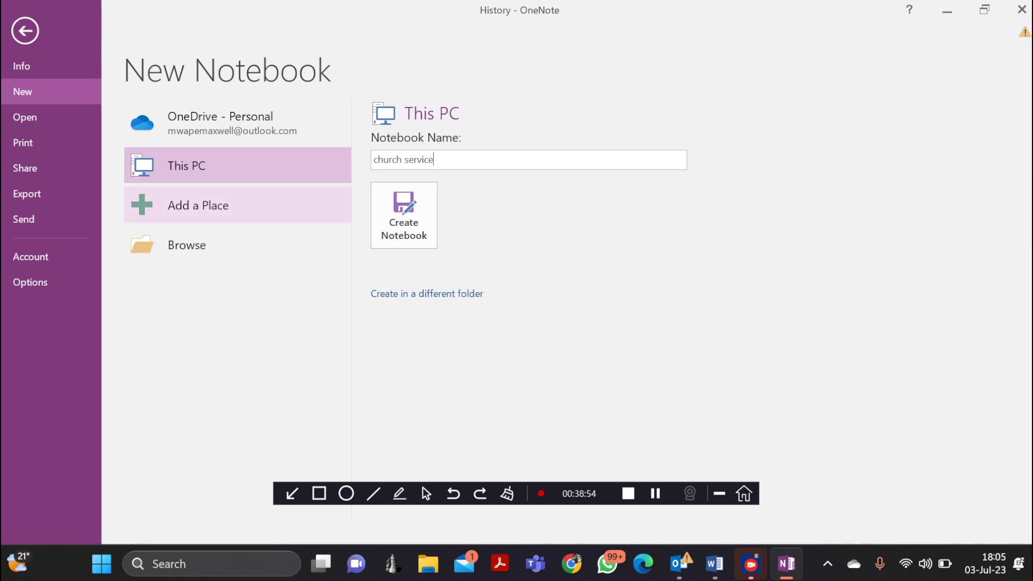
pyautogui.click(403, 215)
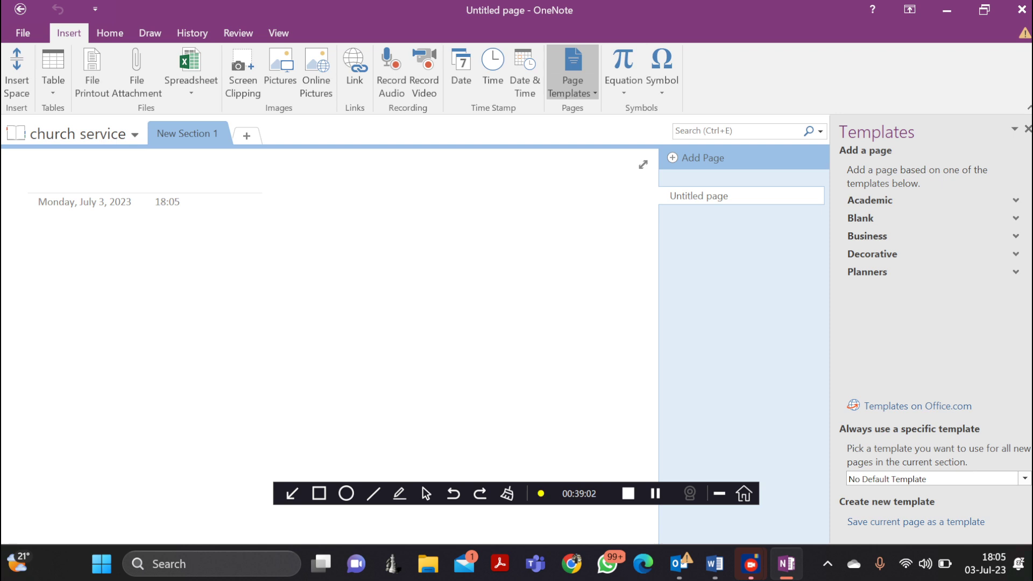
# Title the page 'praise and worship' and add the note line '-main speaker'.
pyautogui.write('praise a')
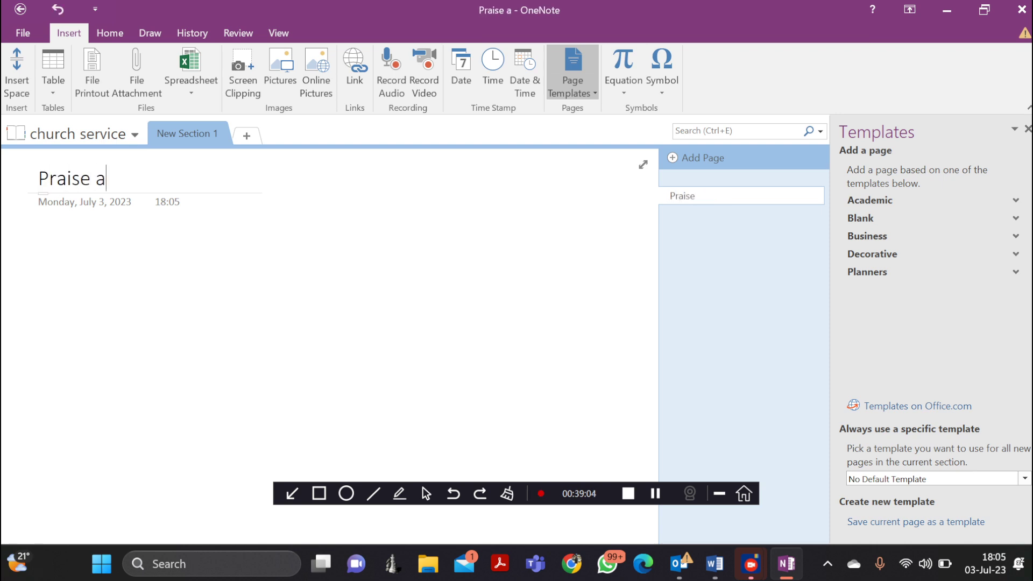
pyautogui.write('nd worship')
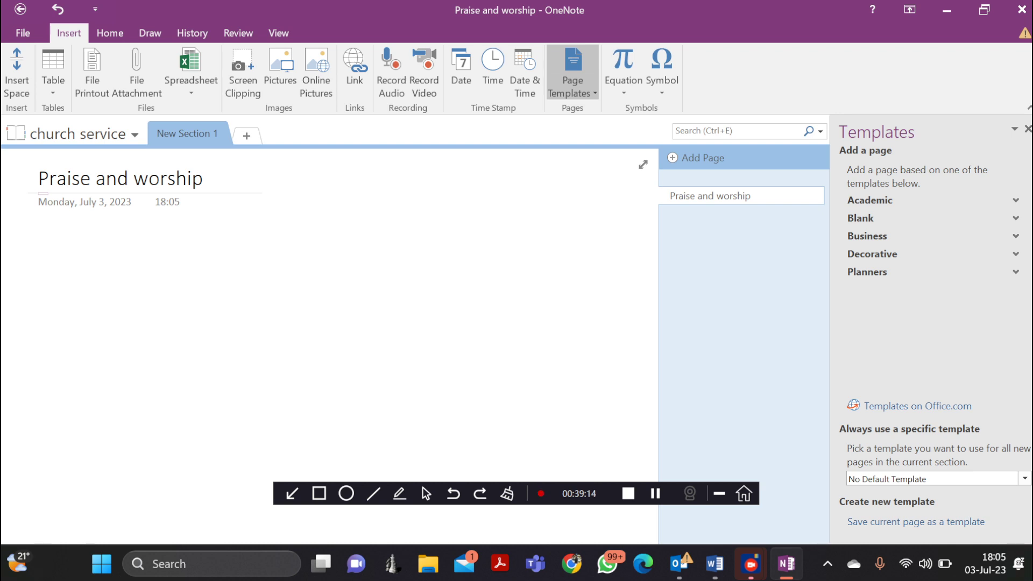
pyautogui.write('-ma')
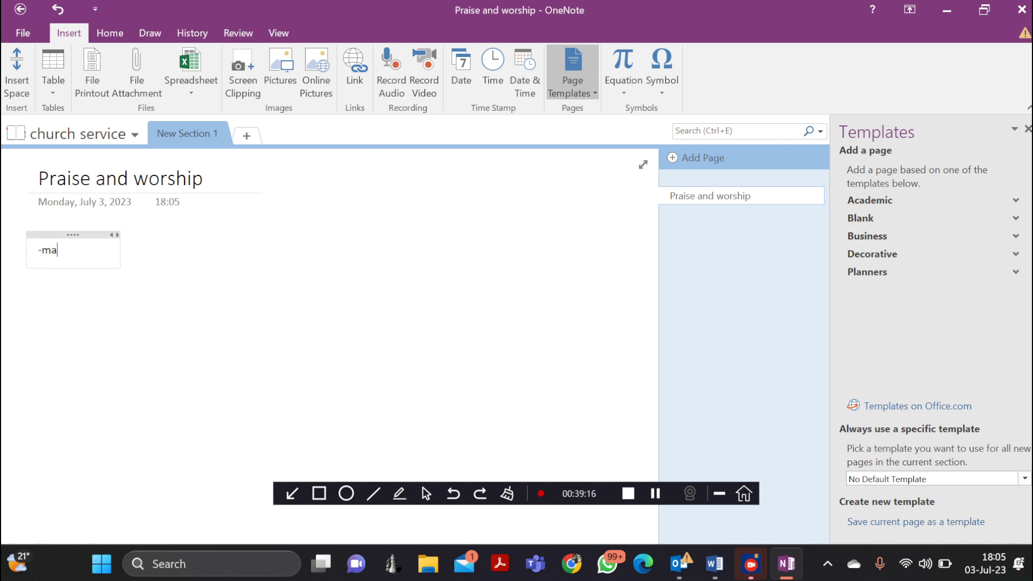
pyautogui.write('in soeaker')
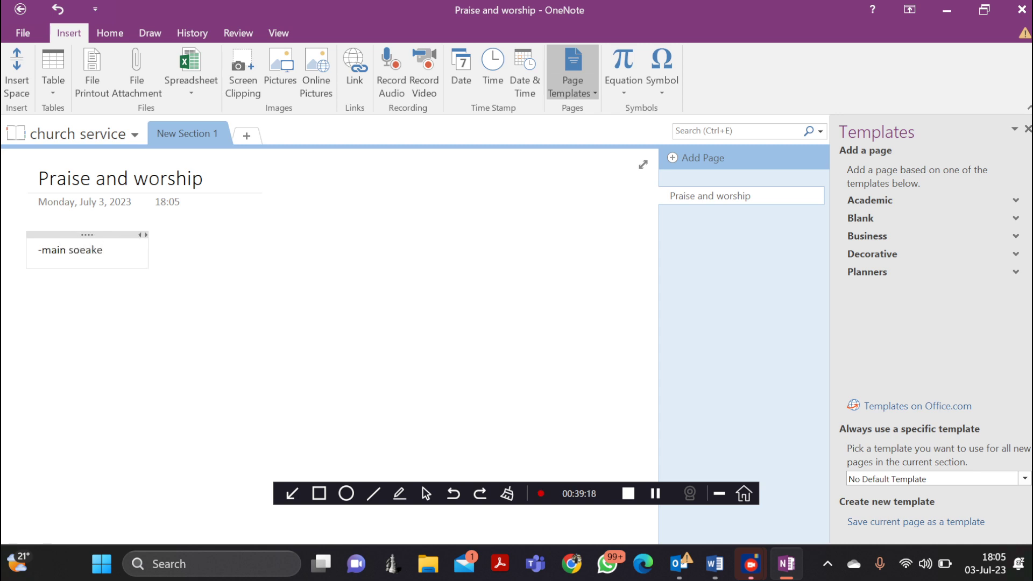
pyautogui.press('BackSpace')
pyautogui.press('BackSpace')
pyautogui.press('BackSpace')
pyautogui.press('BackSpace')
pyautogui.press('BackSpace')
pyautogui.press('BackSpace')
pyautogui.write('peaker')
# Add the lines '-verses', 'how to praise the lord' and 'How to sing etc' below.
pyautogui.press('Return')
pyautogui.write('-')
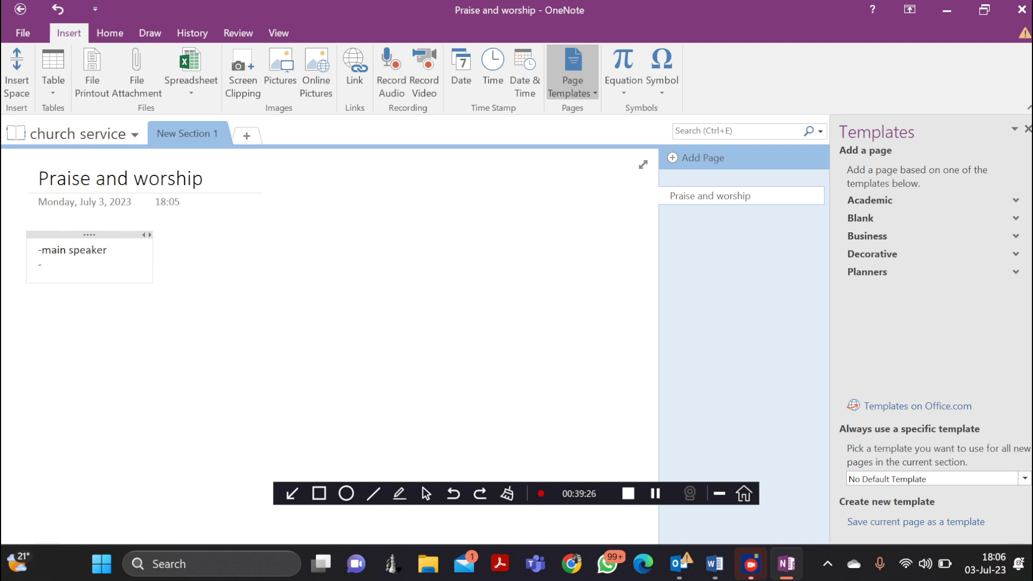
pyautogui.write('verses')
pyautogui.press('Return')
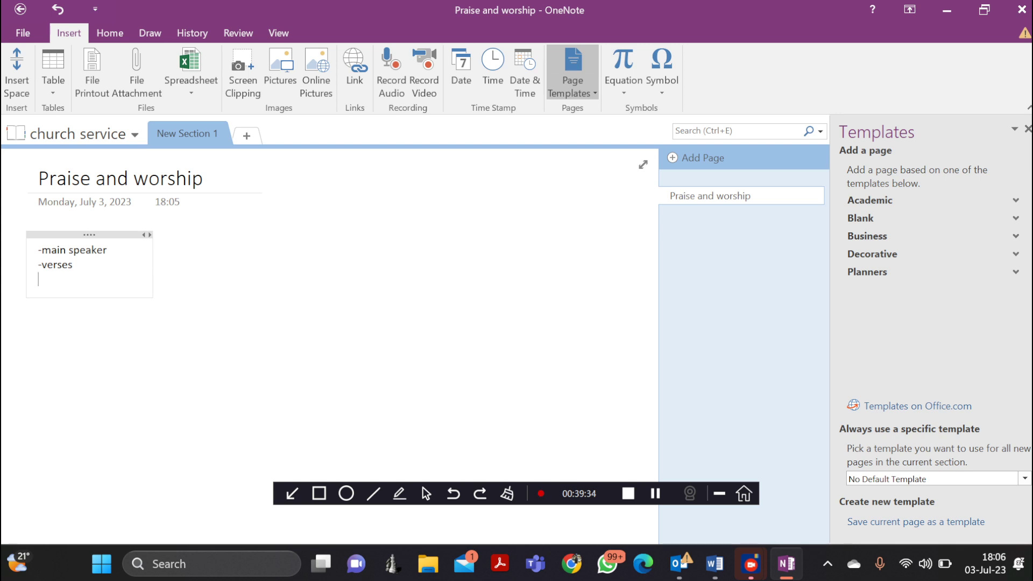
pyautogui.write('how to praise t')
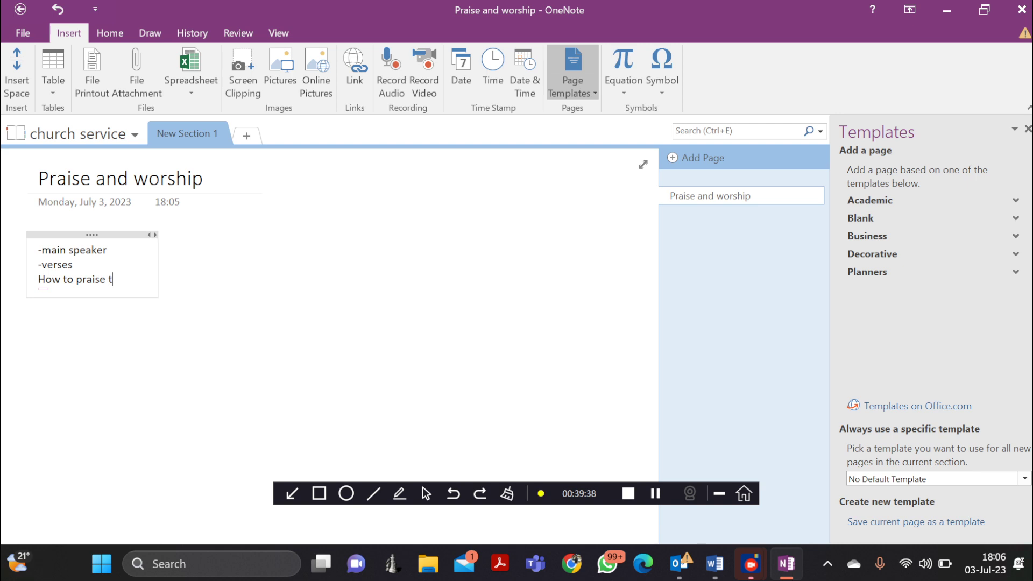
pyautogui.write('he loard')
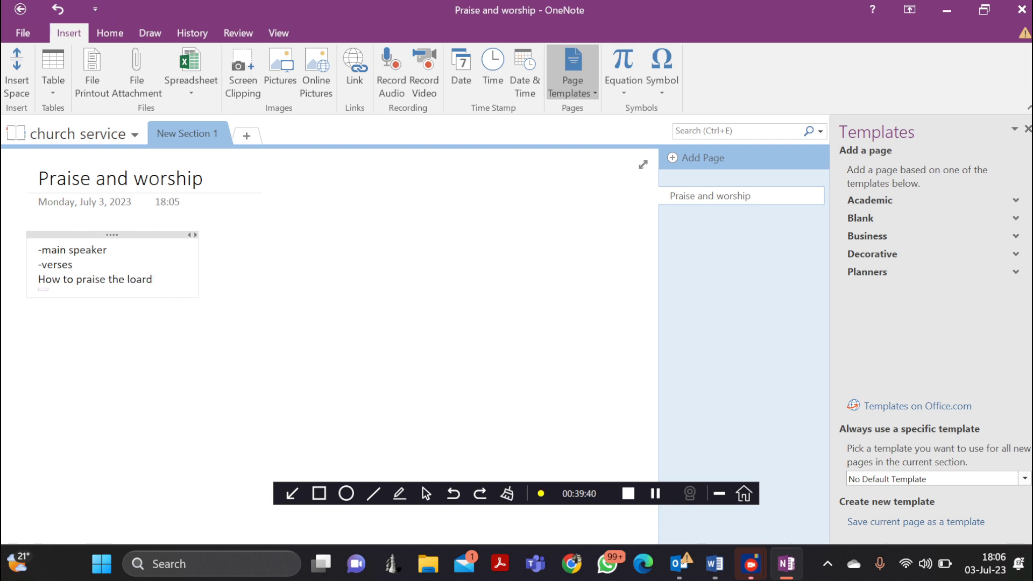
pyautogui.press('BackSpace')
pyautogui.press('BackSpace')
pyautogui.press('BackSpace')
pyautogui.write('rd')
pyautogui.press('Return')
pyautogui.write('How to ')
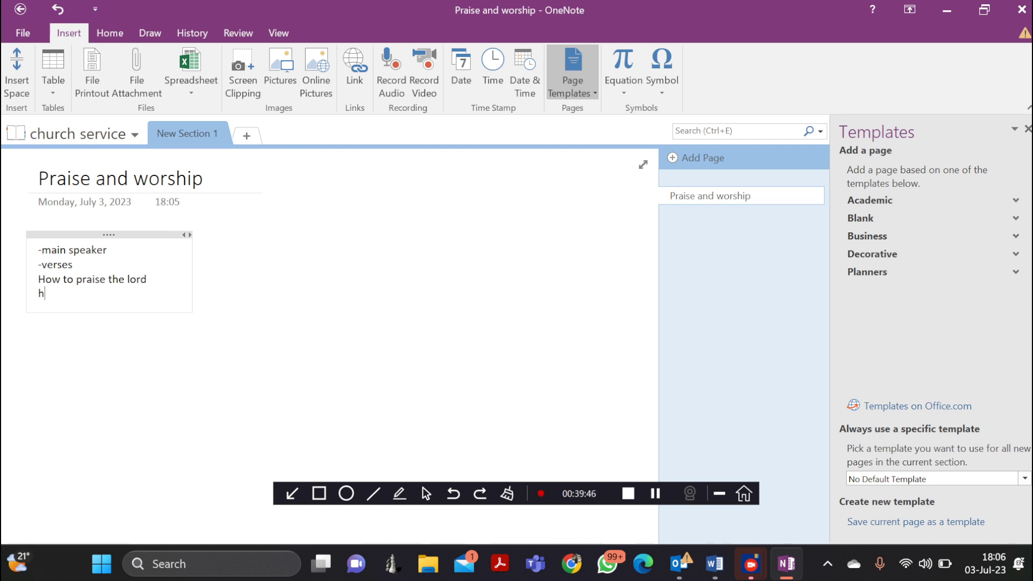
pyautogui.write('sing etc')
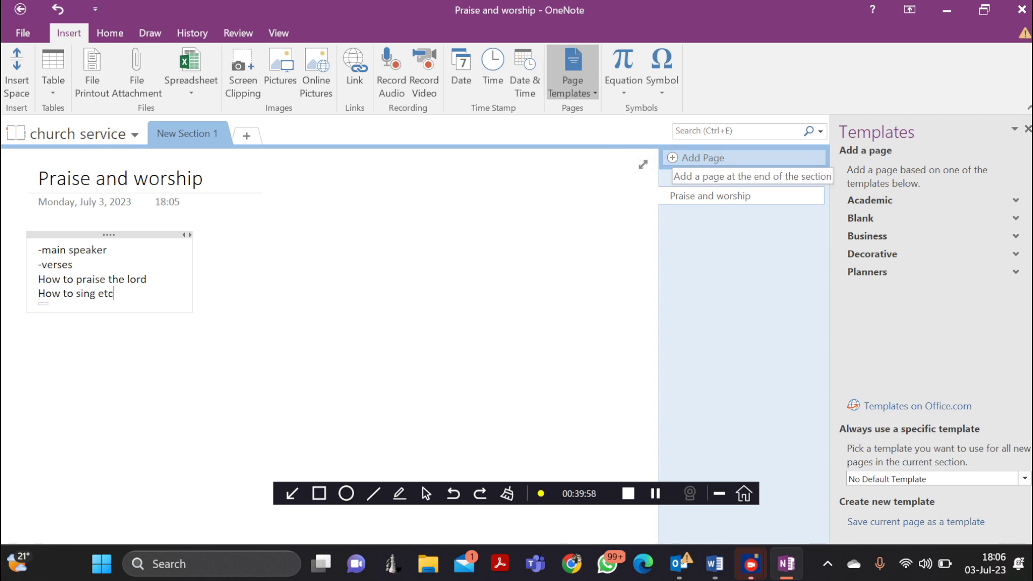
# Add a new page after Praise and worship titled 'how to worhip etx'.
pyautogui.click(699, 157)
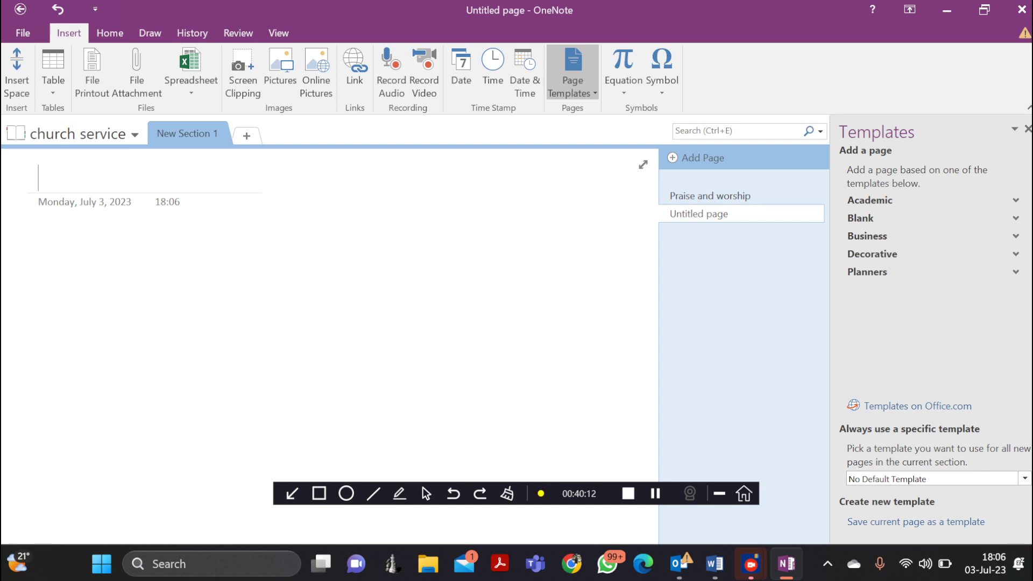
pyautogui.write('how to s')
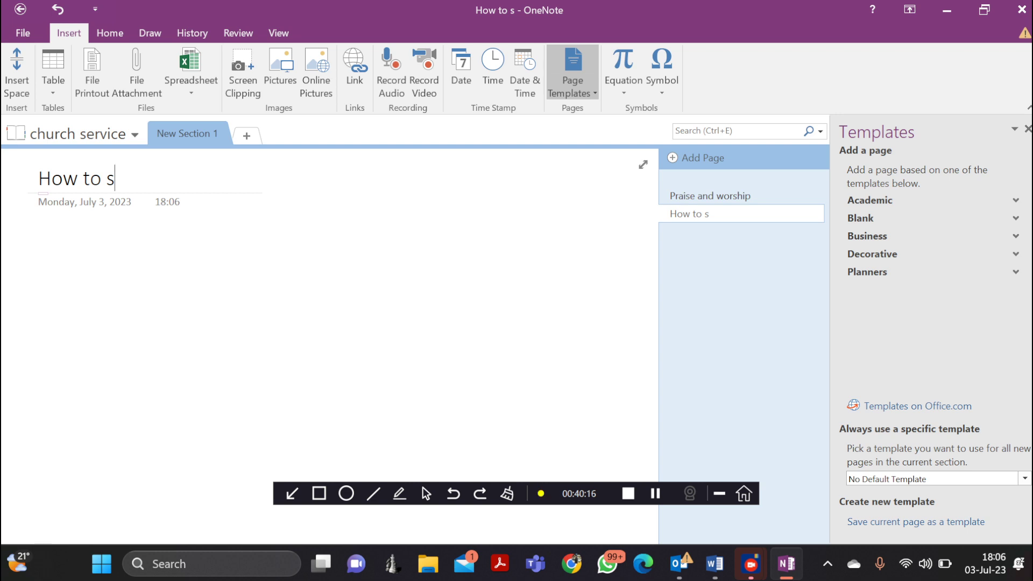
pyautogui.press('BackSpace')
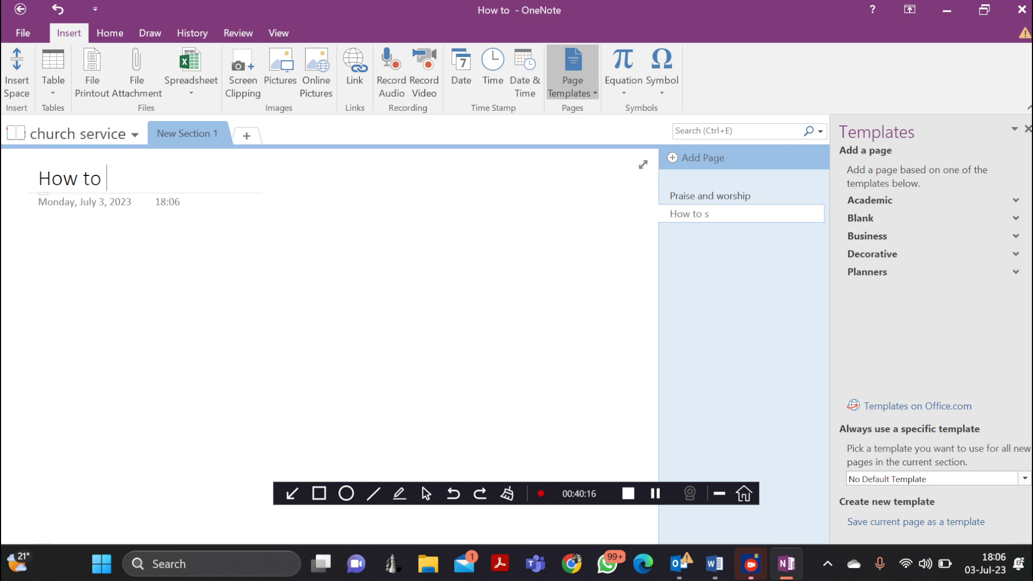
pyautogui.write('worhip etx')
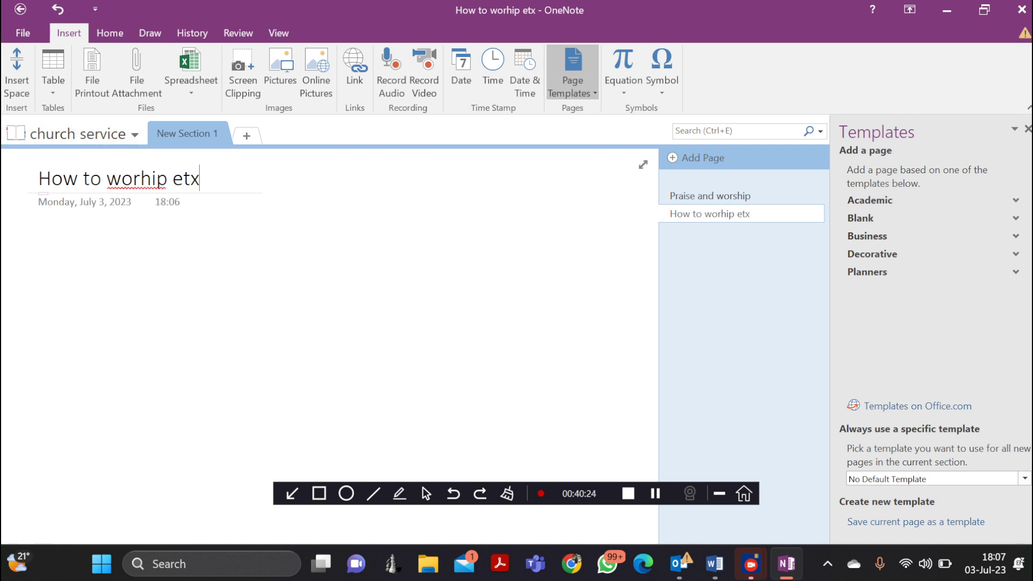
pyautogui.click(110, 133)
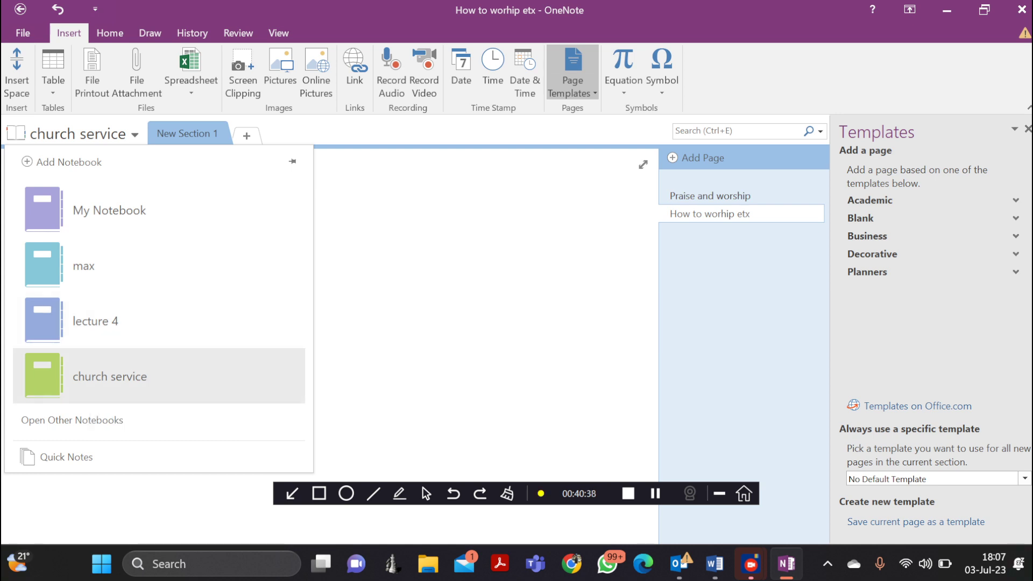
# Dismiss the notebook list and return to the How to worhip etx page on the Insert tab.
pyautogui.click(161, 376)
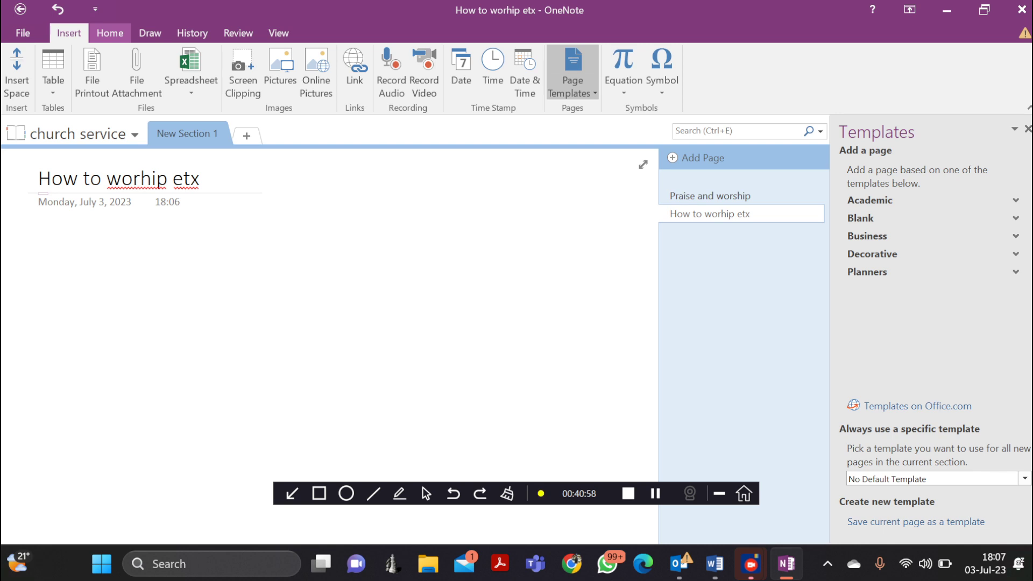
pyautogui.click(109, 33)
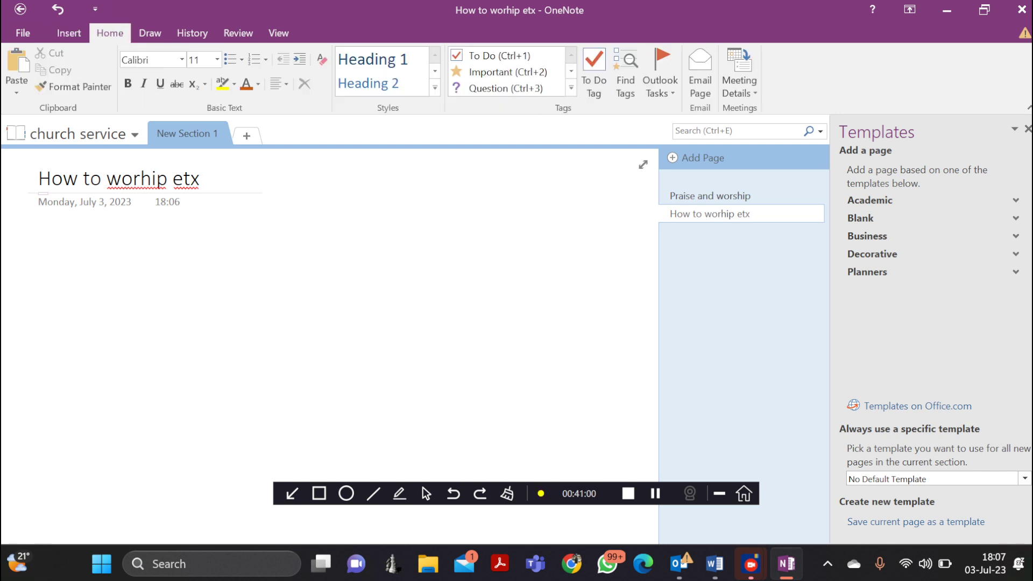
pyautogui.click(69, 33)
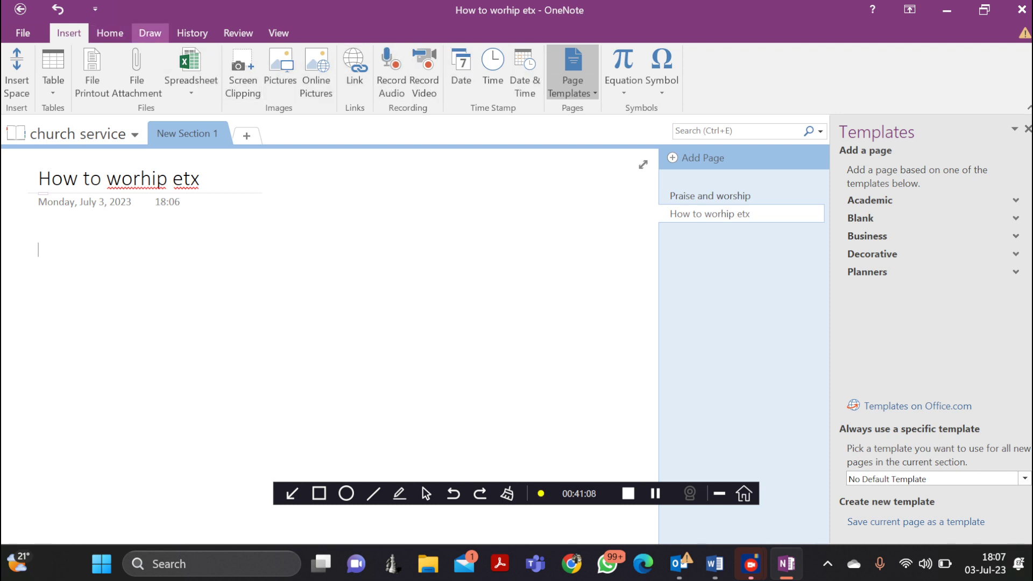
# With the black pen, handwrite 'My na' below the title and draw a horizontal line.
pyautogui.click(150, 33)
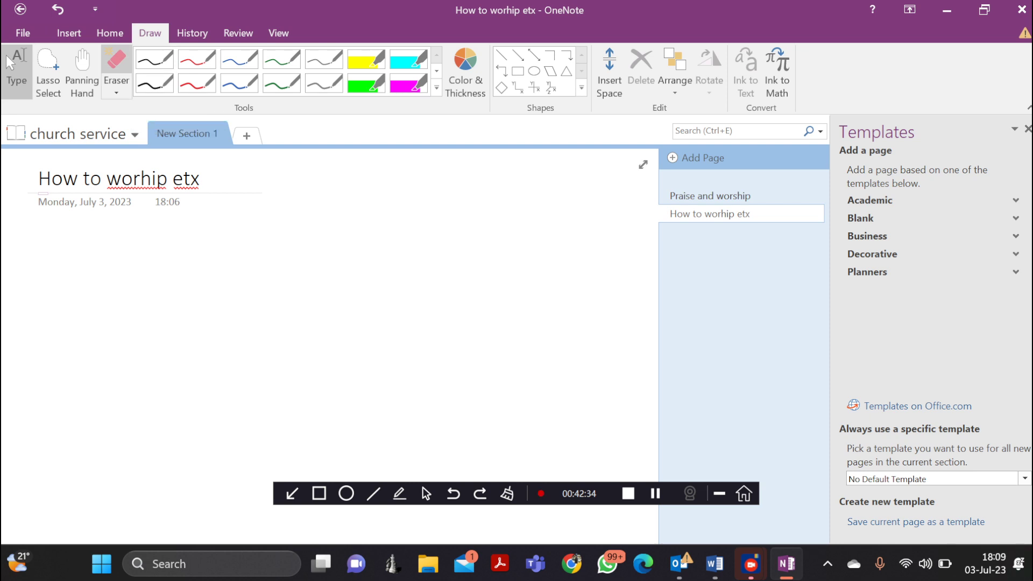
pyautogui.click(154, 58)
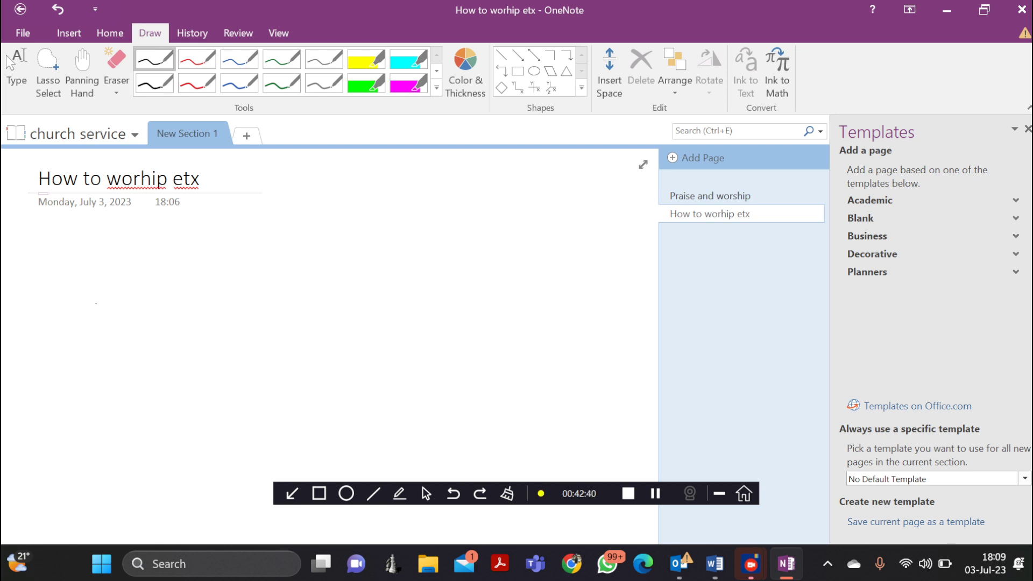
pyautogui.moveTo(96, 303)
pyautogui.mouseDown()
pyautogui.moveTo(114, 330)
pyautogui.moveTo(149, 286)
pyautogui.moveTo(161, 342)
pyautogui.moveTo(206, 295)
pyautogui.moveTo(180, 385)
pyautogui.mouseUp()
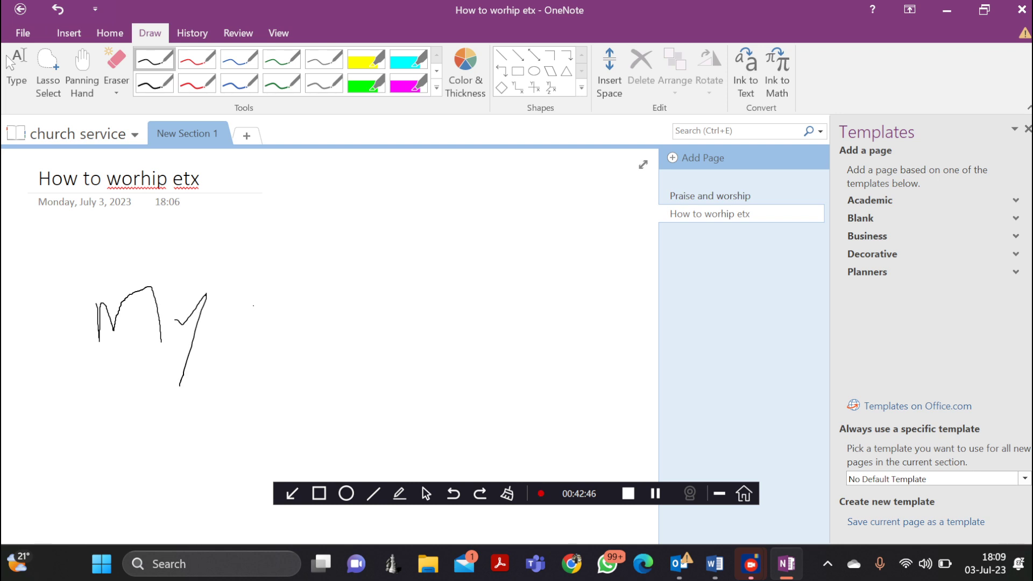
pyautogui.moveTo(253, 306)
pyautogui.mouseDown()
pyautogui.moveTo(263, 334)
pyautogui.moveTo(285, 344)
pyautogui.moveTo(311, 307)
pyautogui.moveTo(324, 349)
pyautogui.moveTo(333, 321)
pyautogui.moveTo(370, 355)
pyautogui.moveTo(393, 299)
pyautogui.moveTo(406, 293)
pyautogui.mouseUp()
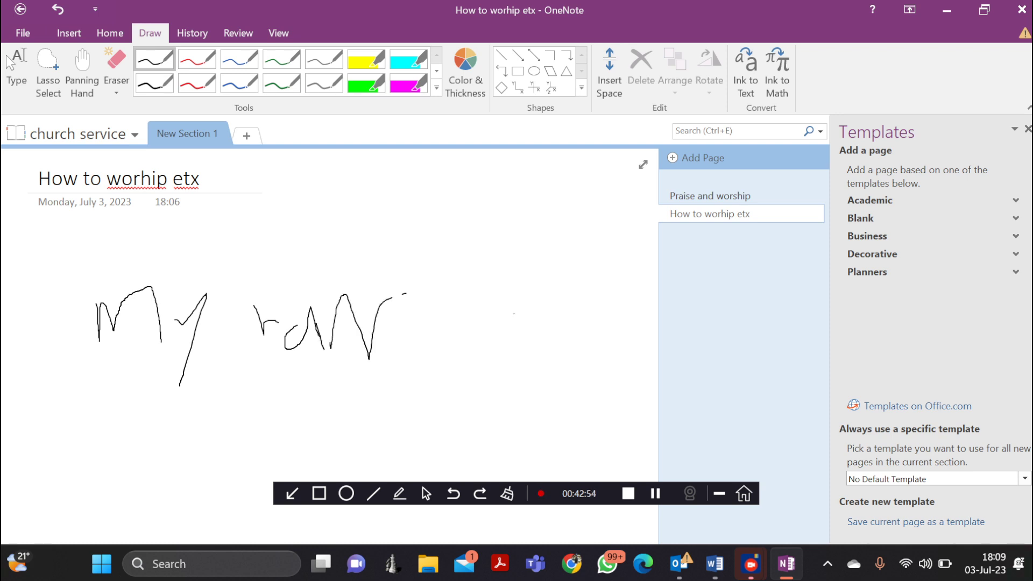
pyautogui.moveTo(514, 313)
pyautogui.mouseDown()
pyautogui.moveTo(432, 325)
pyautogui.moveTo(486, 366)
pyautogui.mouseUp()
pyautogui.moveTo(436, 339); pyautogui.dragTo(589, 340)
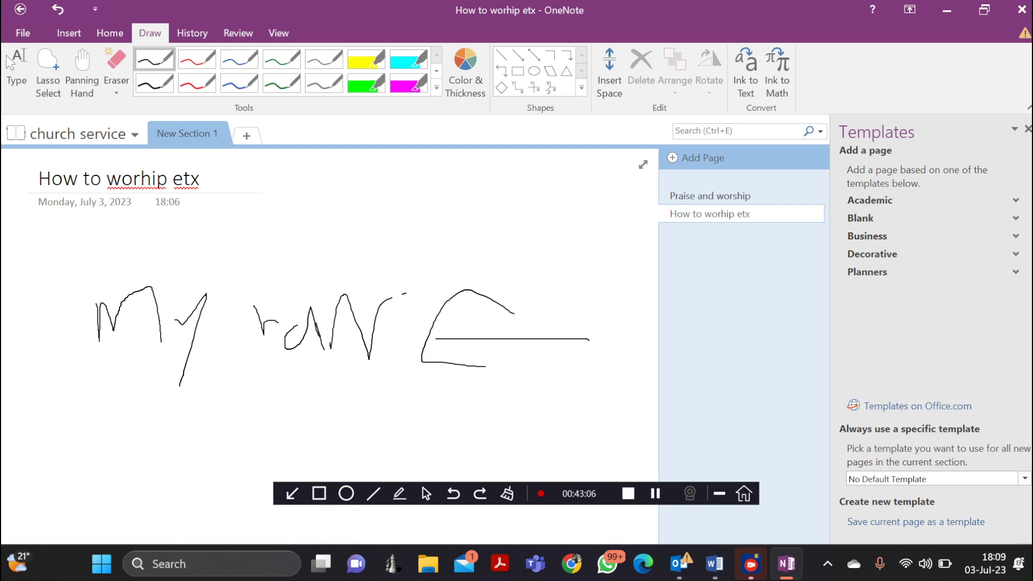
# Convert the handwriting to the text 'my ranc' and encircle it with an ink loop.
pyautogui.click(746, 70)
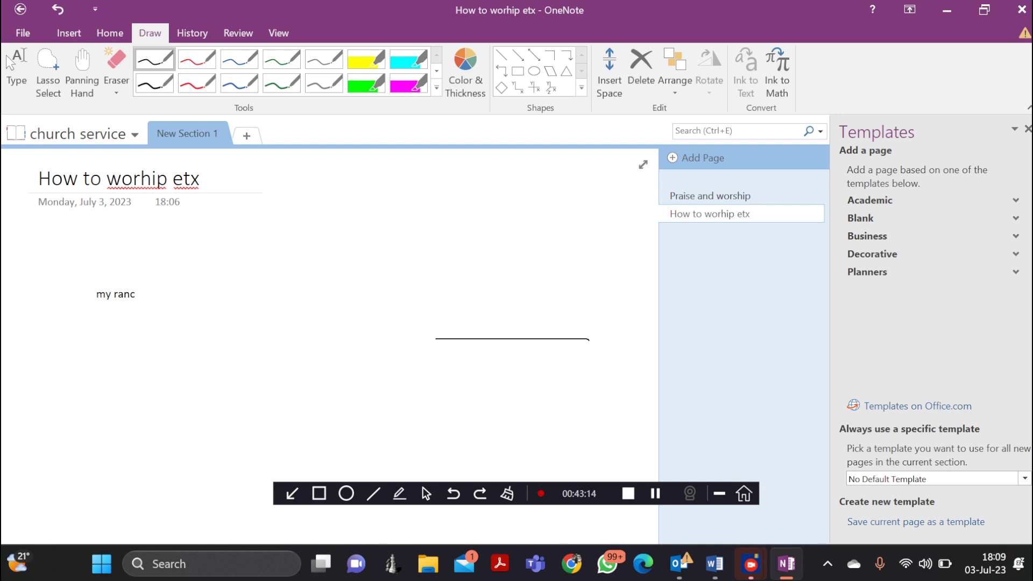
pyautogui.moveTo(149, 291)
pyautogui.mouseDown()
pyautogui.moveTo(68, 260)
pyautogui.moveTo(150, 309)
pyautogui.moveTo(154, 278)
pyautogui.mouseUp()
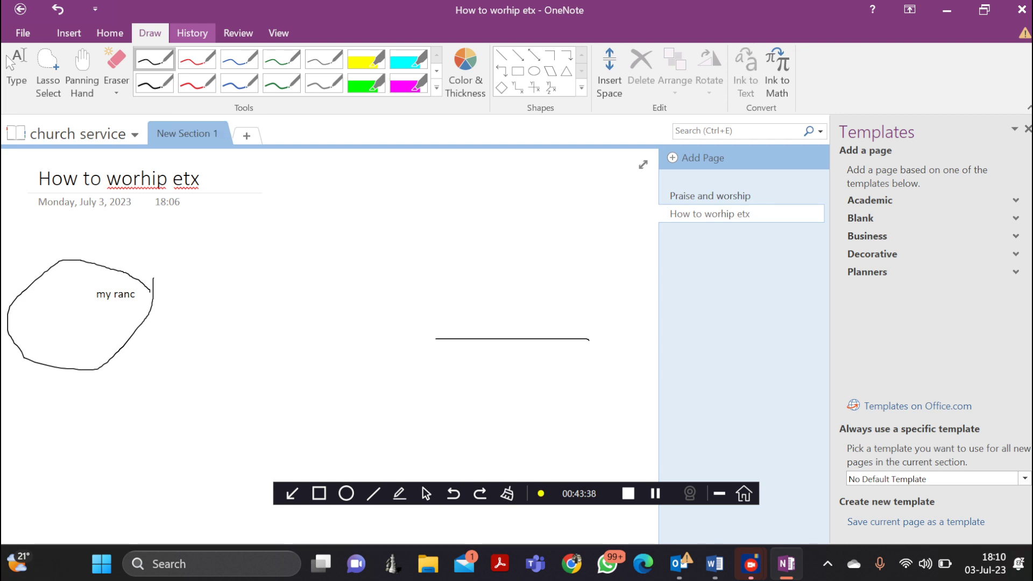
pyautogui.click(192, 33)
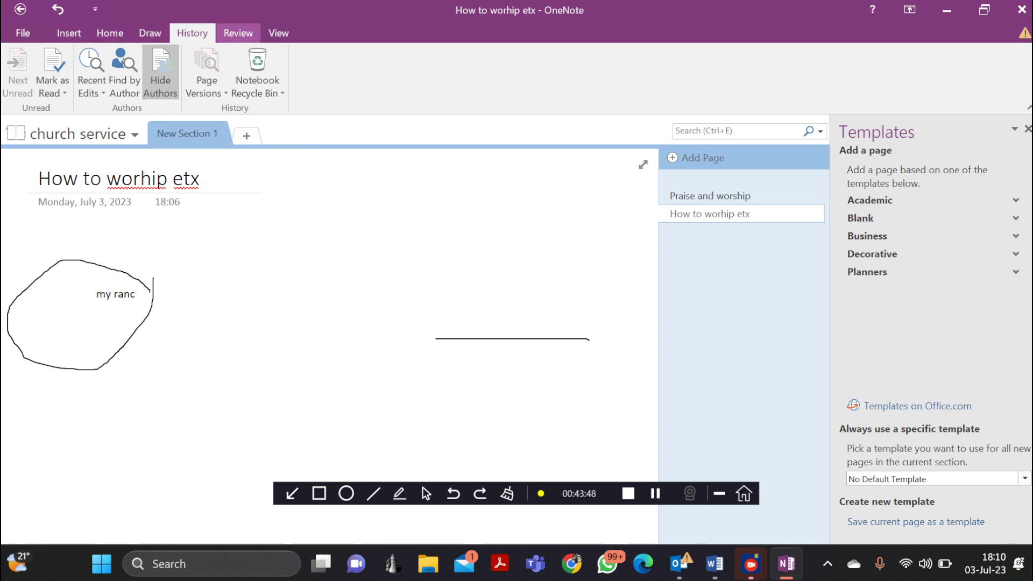
# Run a spelling check from the Review tab, which flags 'worhip' in the title.
pyautogui.click(238, 33)
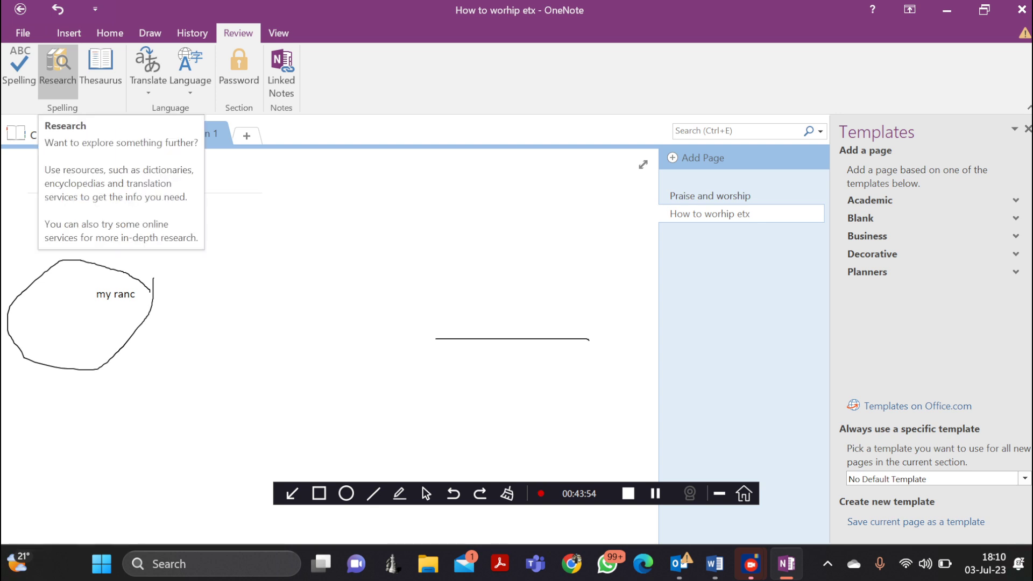
pyautogui.click(18, 67)
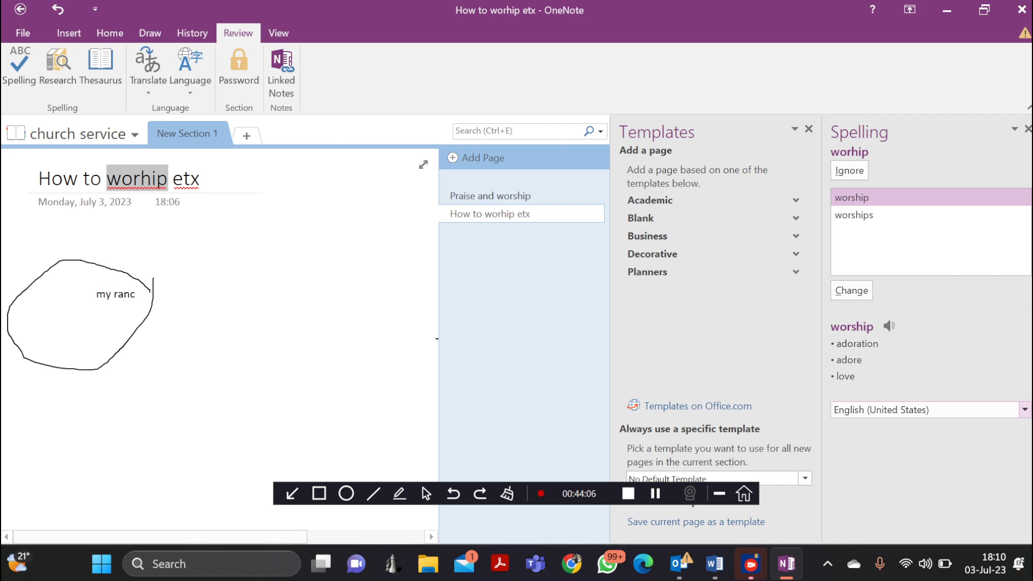
# Ignore 'worhip' and change 'etx' to 'ext' in the Spelling pane.
pyautogui.hotkey('alt', 'i')
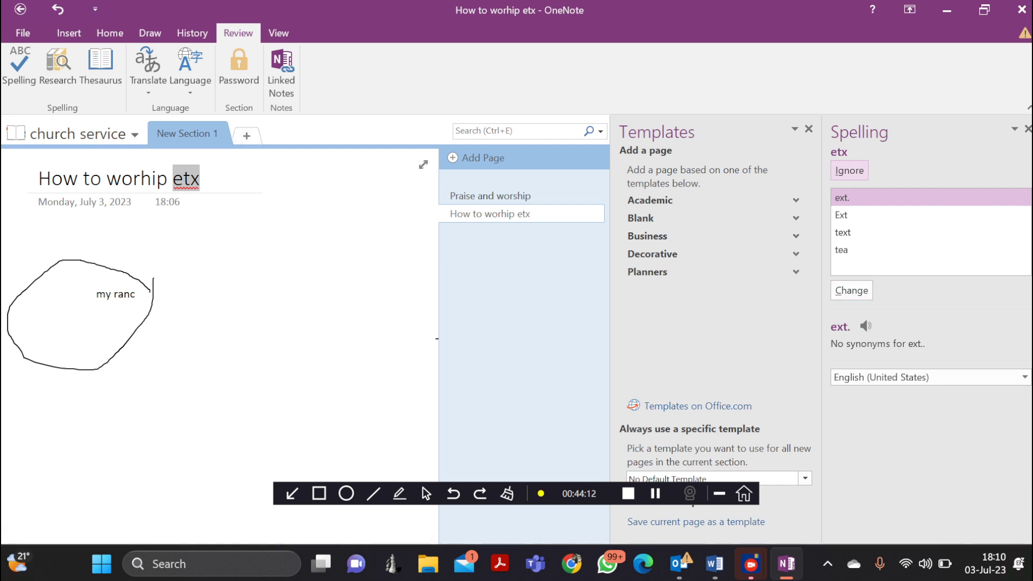
pyautogui.hotkey('alt', 'c')
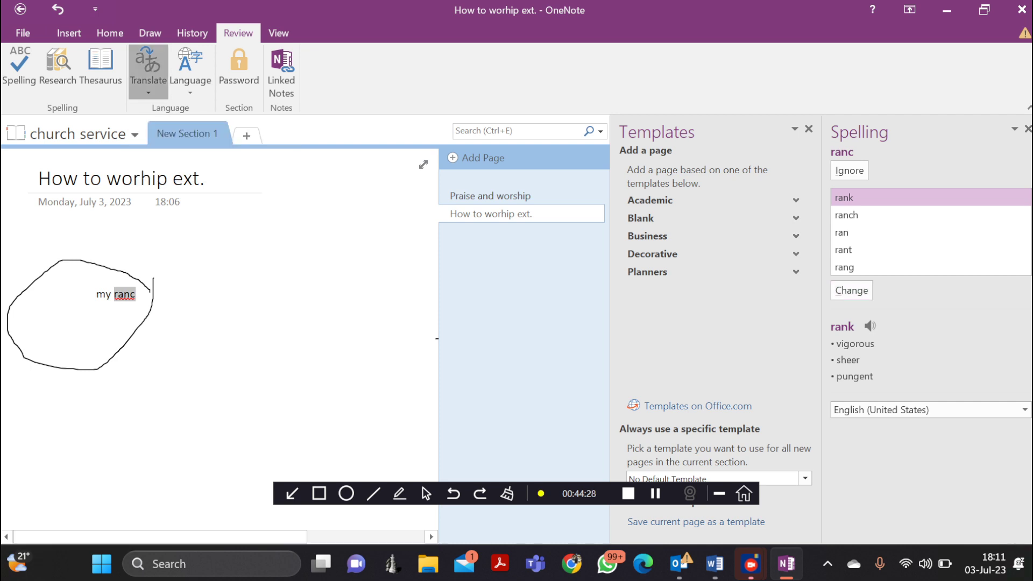
pyautogui.click(148, 70)
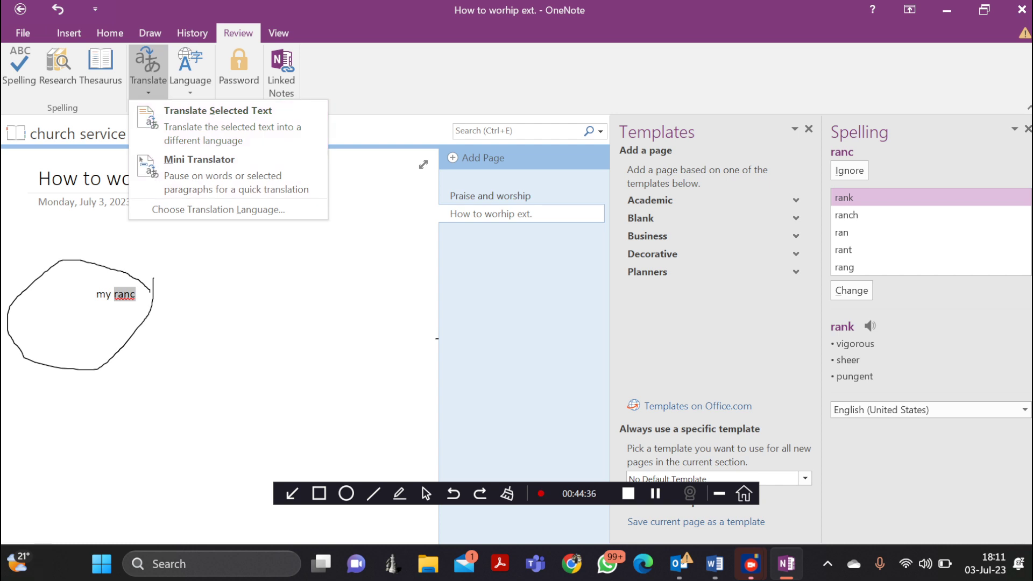
# Dismiss the Translate options and switch OneNote to its View tools.
pyautogui.press('Escape')
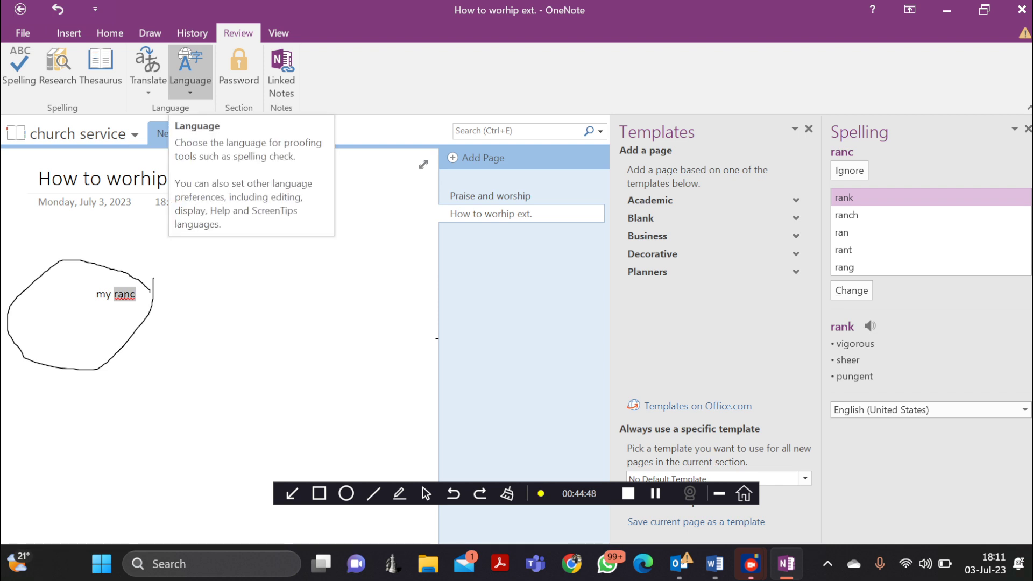
pyautogui.click(279, 32)
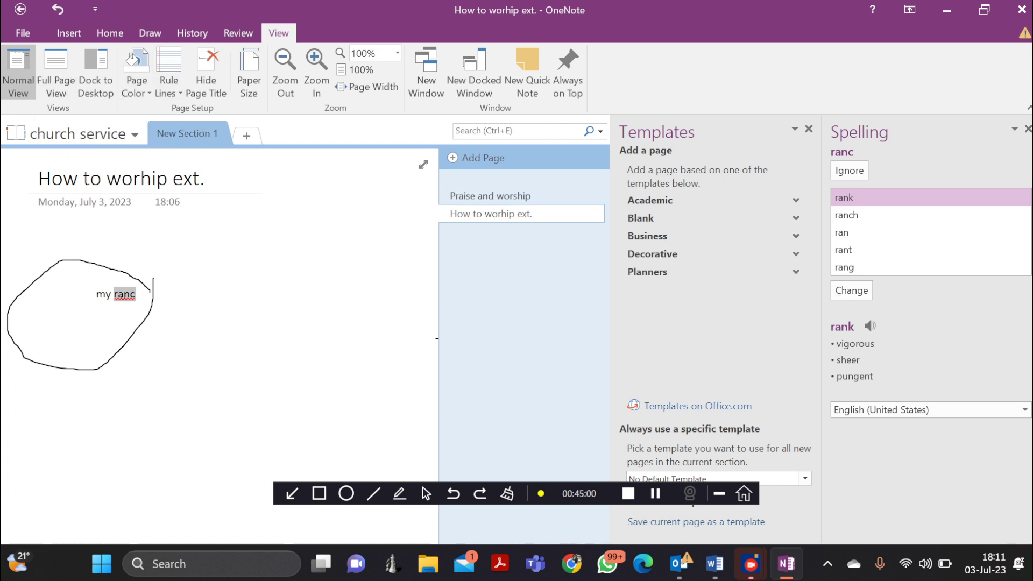
# Change the How to worhip ext. page colour from light blue to pale green.
pyautogui.click(137, 86)
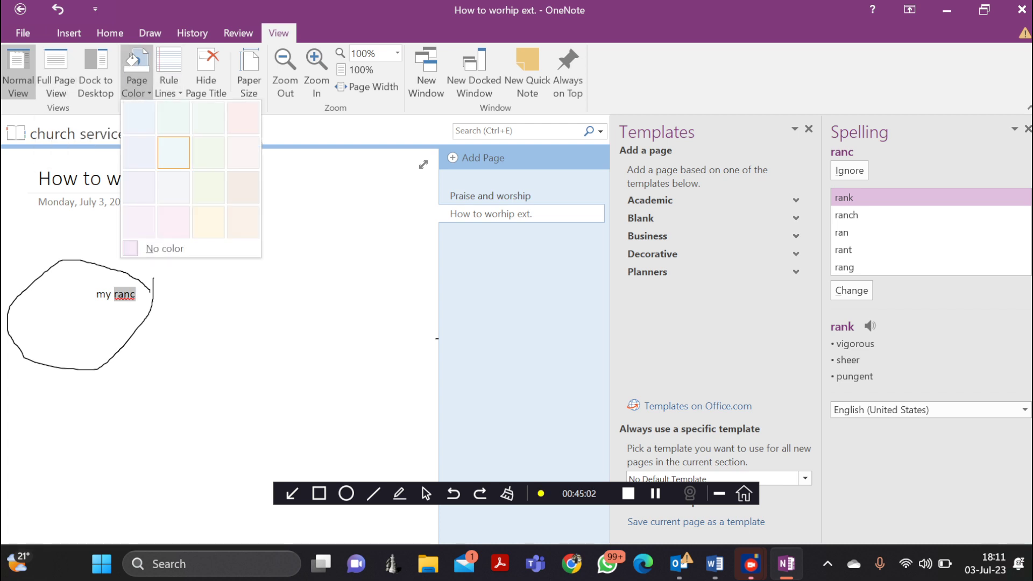
pyautogui.click(173, 152)
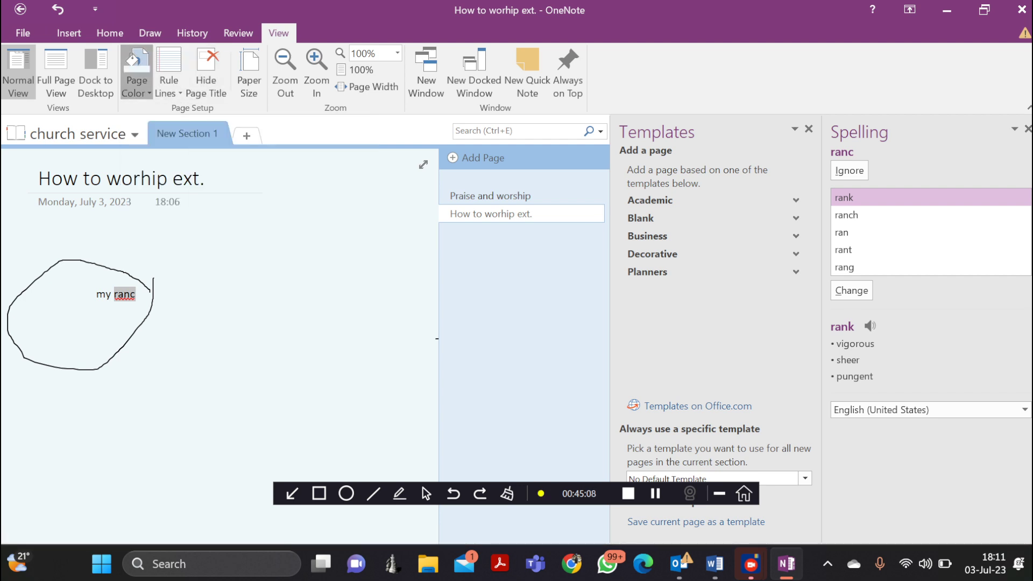
pyautogui.click(137, 73)
pyautogui.press('Escape')
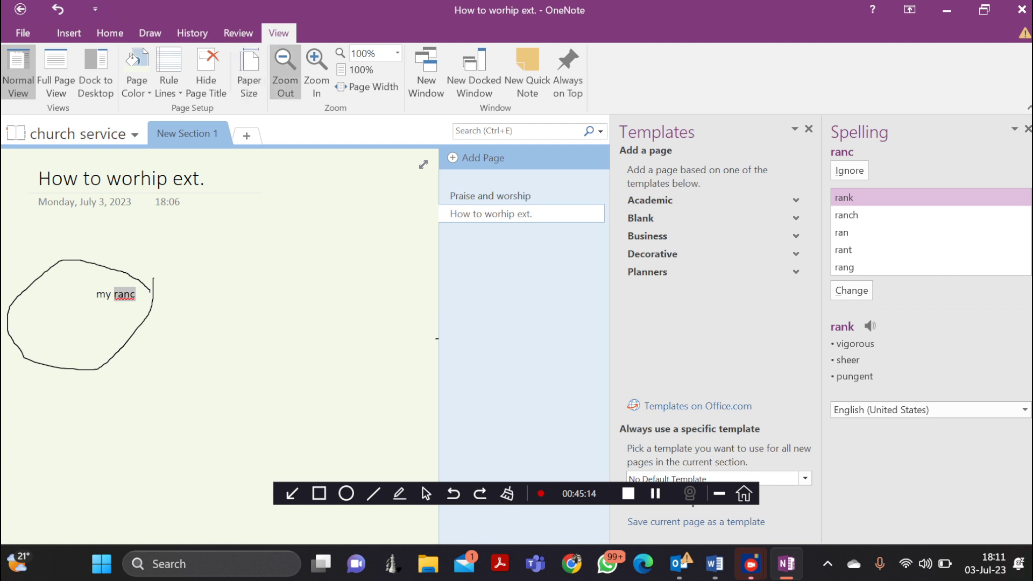
# Zoom the page out to 11%.
pyautogui.click(285, 75)
pyautogui.click(285, 76)
pyautogui.click(285, 75)
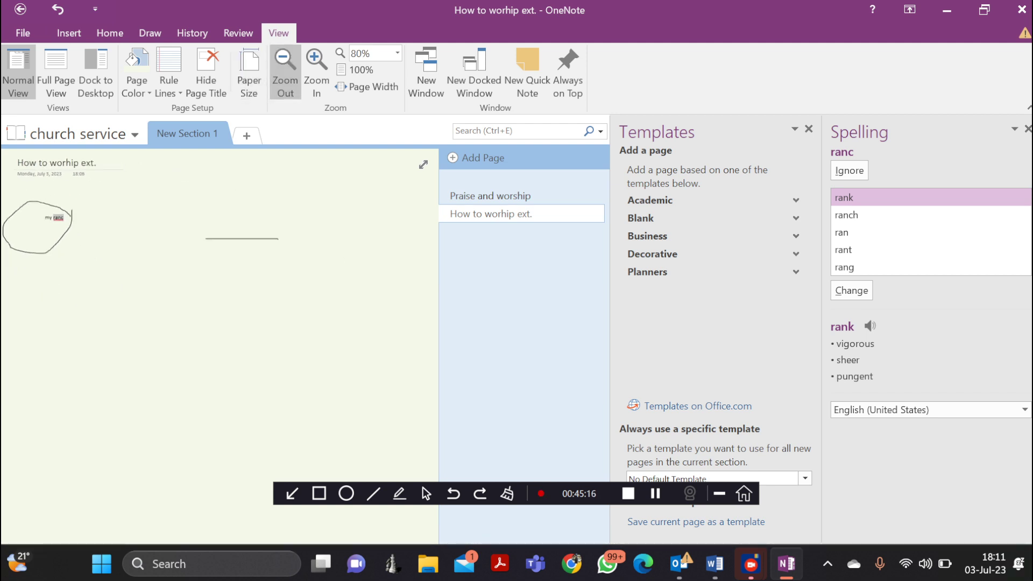
pyautogui.click(285, 76)
pyautogui.click(285, 76)
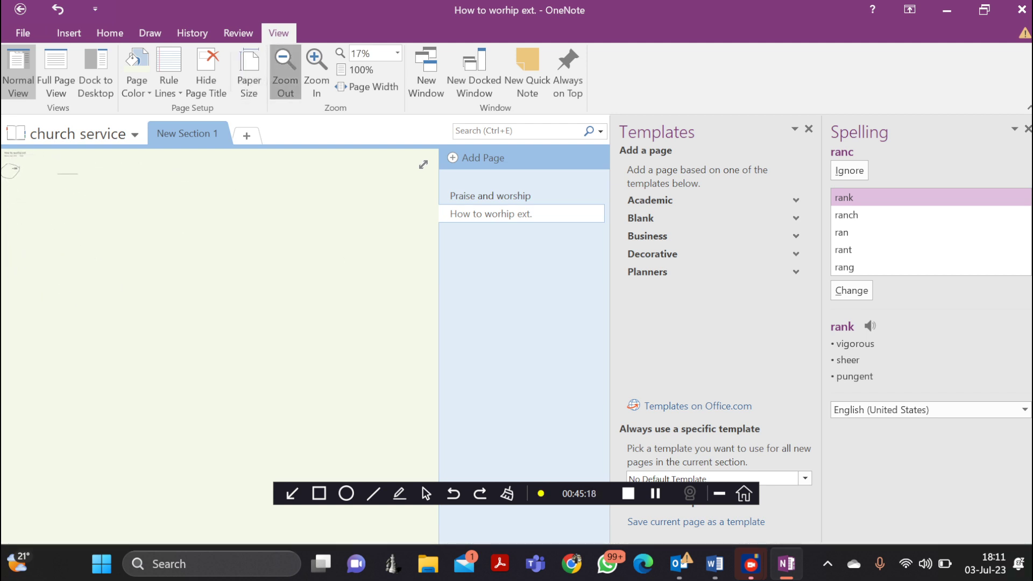
pyautogui.click(285, 75)
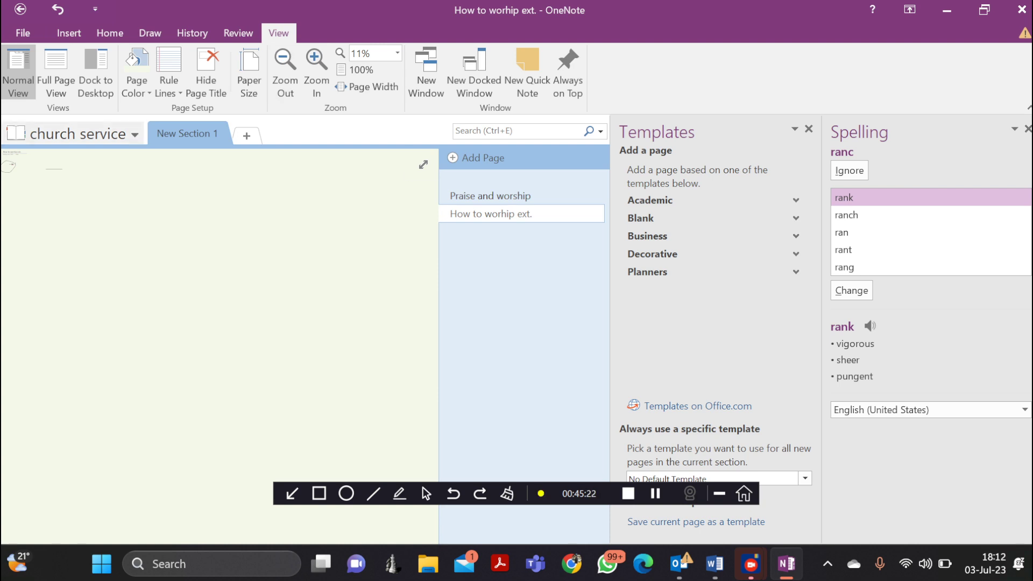
# Open lecture 4's Biology page, zoom in to 34%, and bring up Paper Size settings.
pyautogui.click(78, 134)
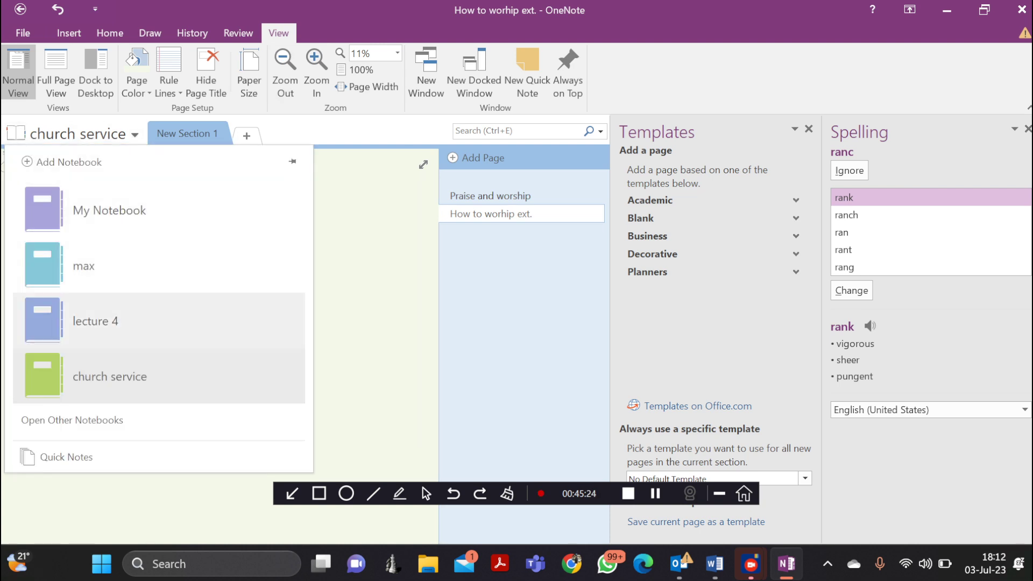
pyautogui.click(92, 336)
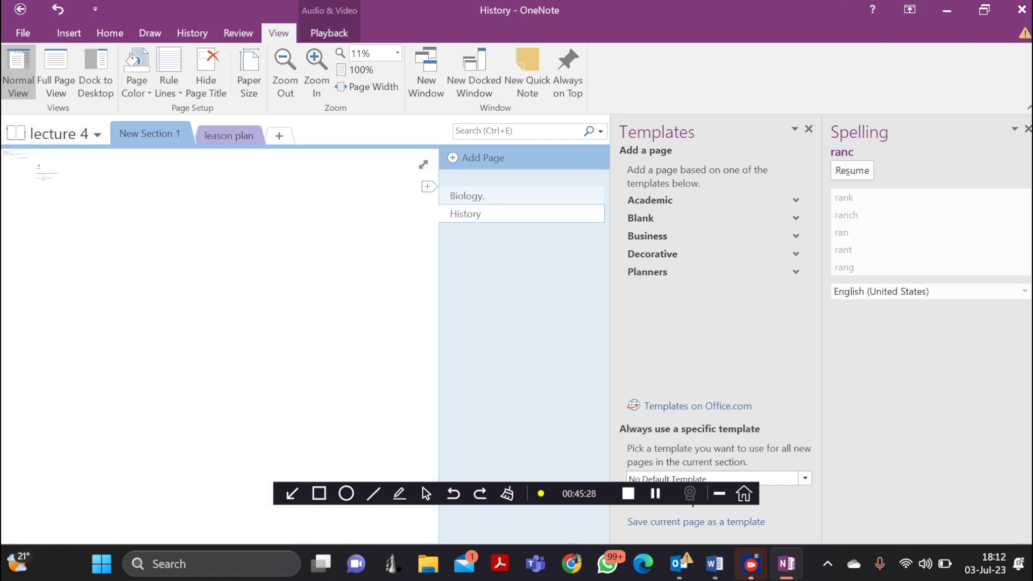
pyautogui.click(467, 196)
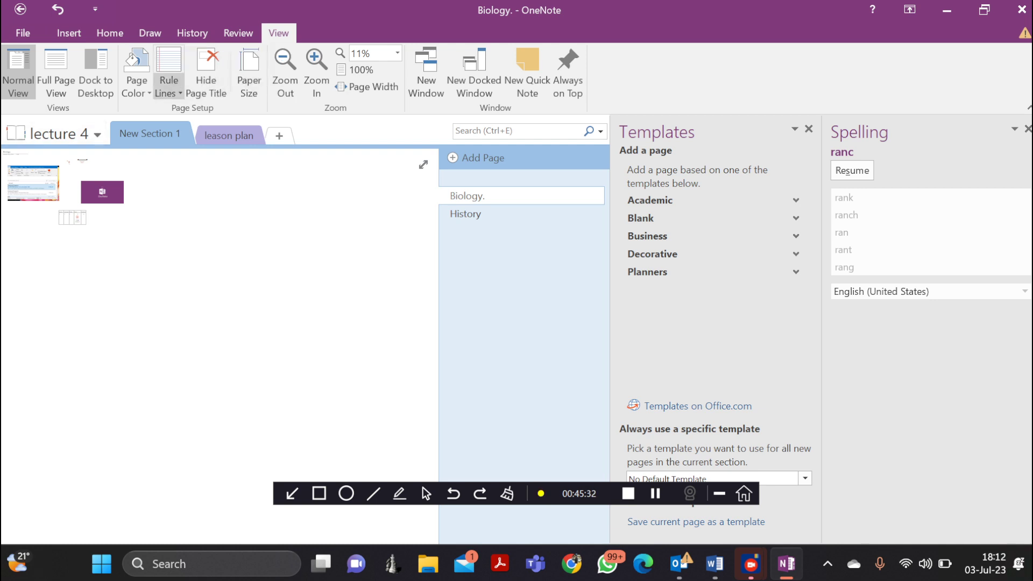
pyautogui.click(316, 70)
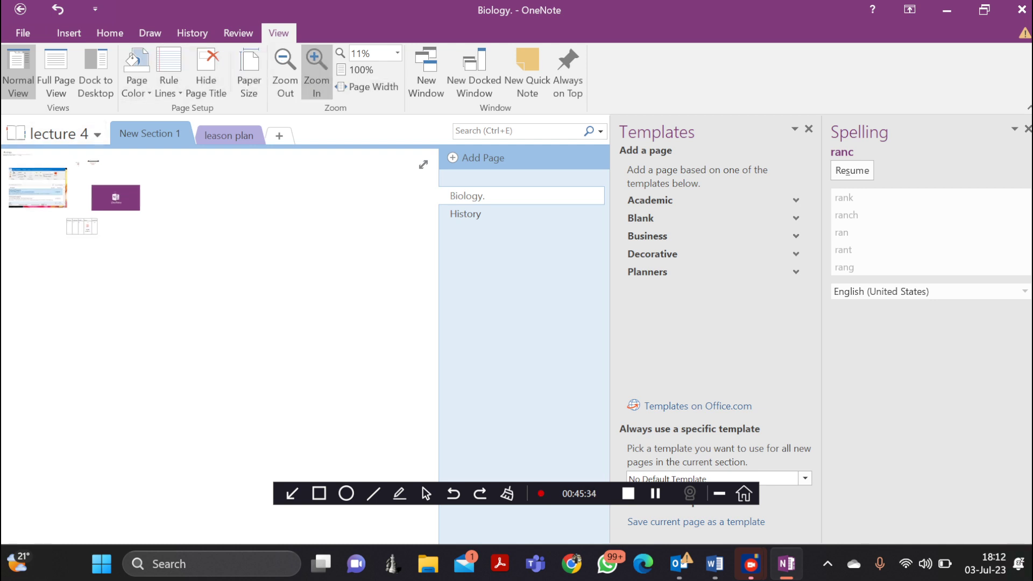
pyautogui.click(316, 70)
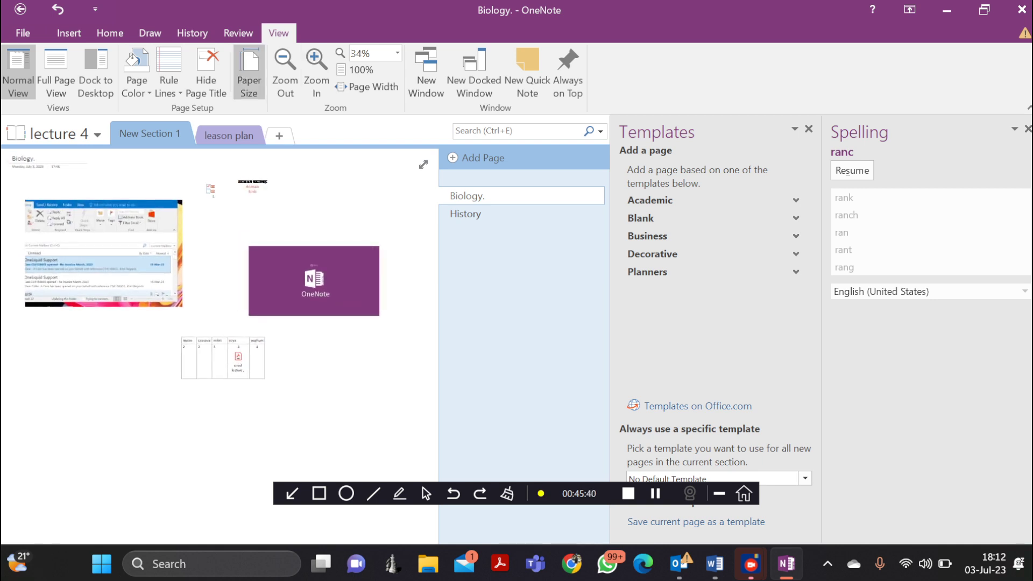
pyautogui.click(249, 73)
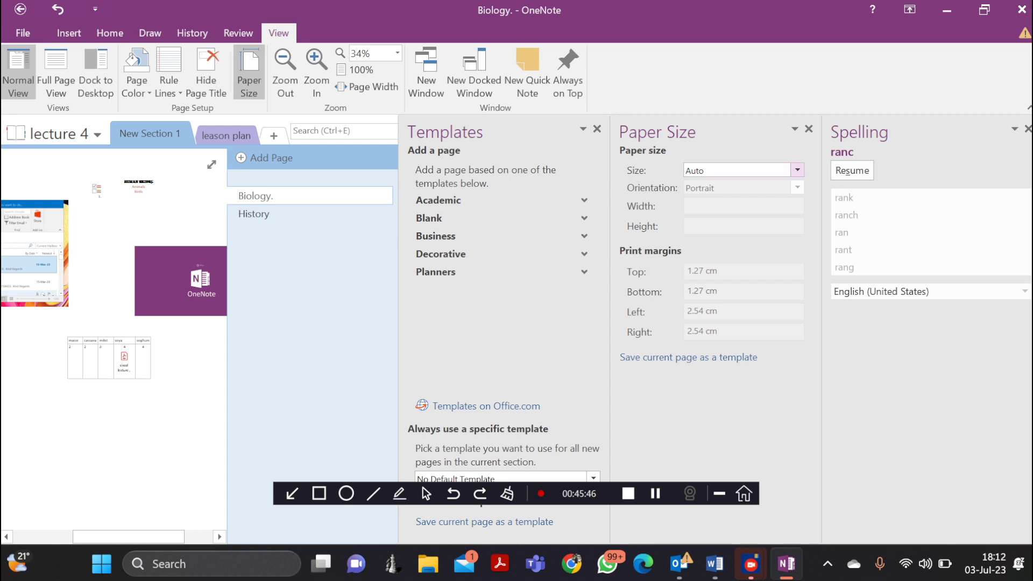
# Make the Biology page A4 (21 × 29.7 cm) and close the Paper Size and Spelling panes.
pyautogui.click(797, 170)
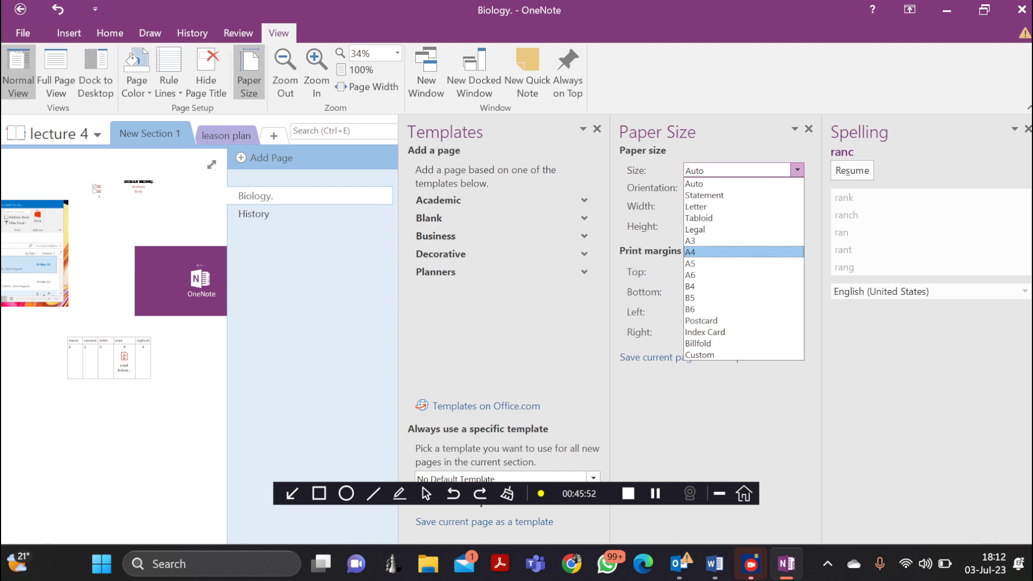
pyautogui.press('Return')
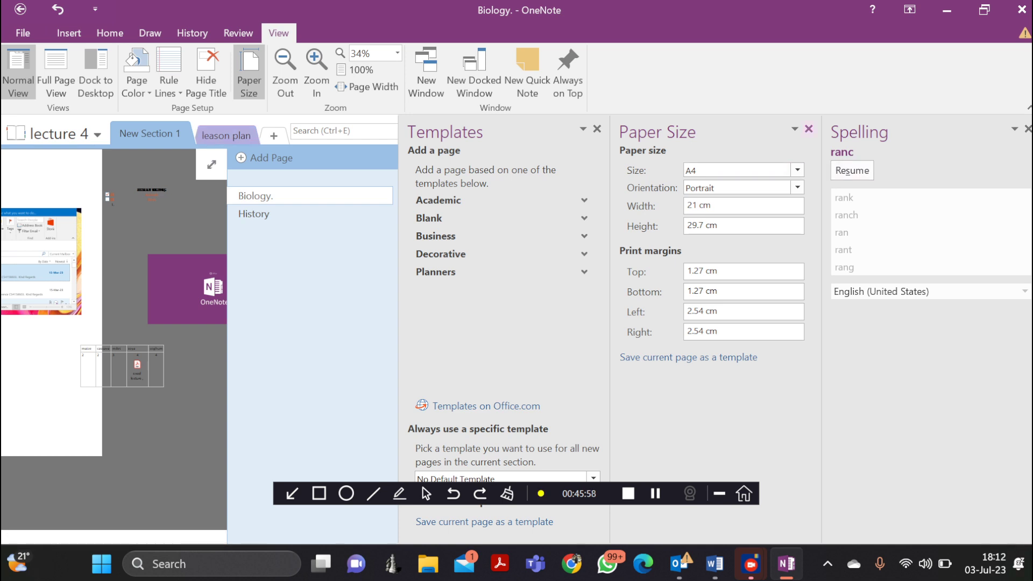
pyautogui.click(808, 129)
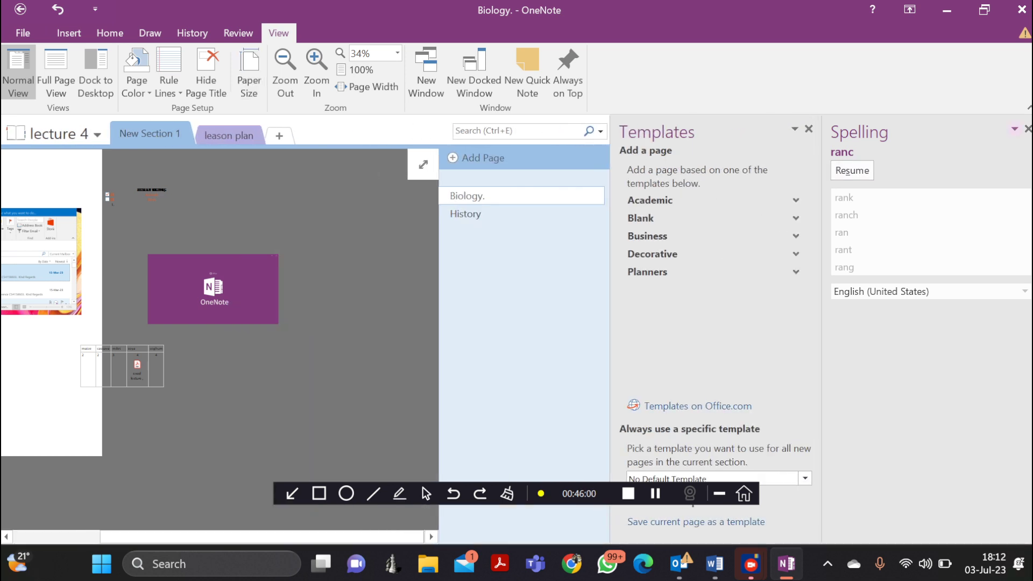
pyautogui.click(1027, 129)
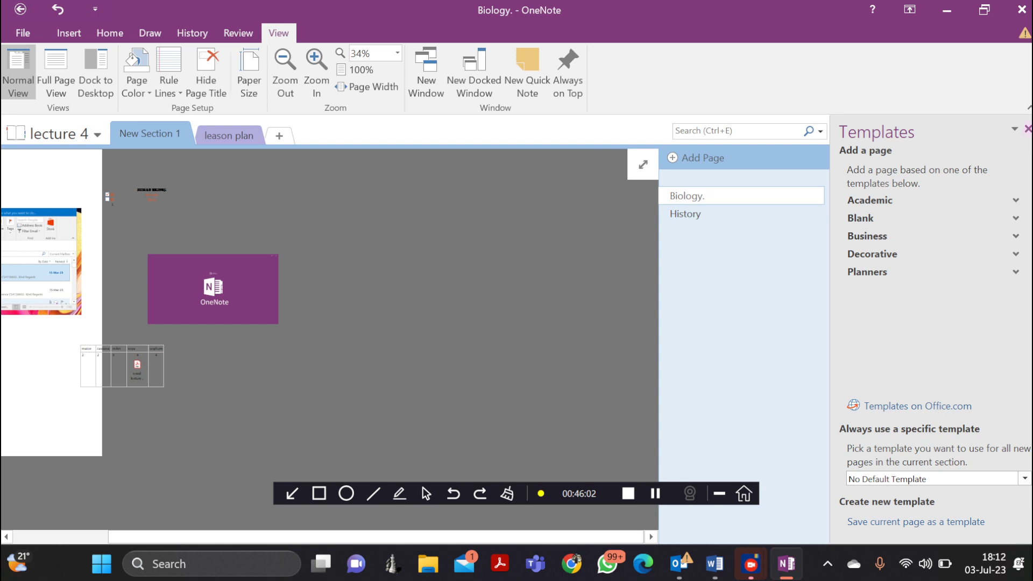
# Close the Templates pane and draw a rising ink line across the OneNote logo picture.
pyautogui.click(1028, 129)
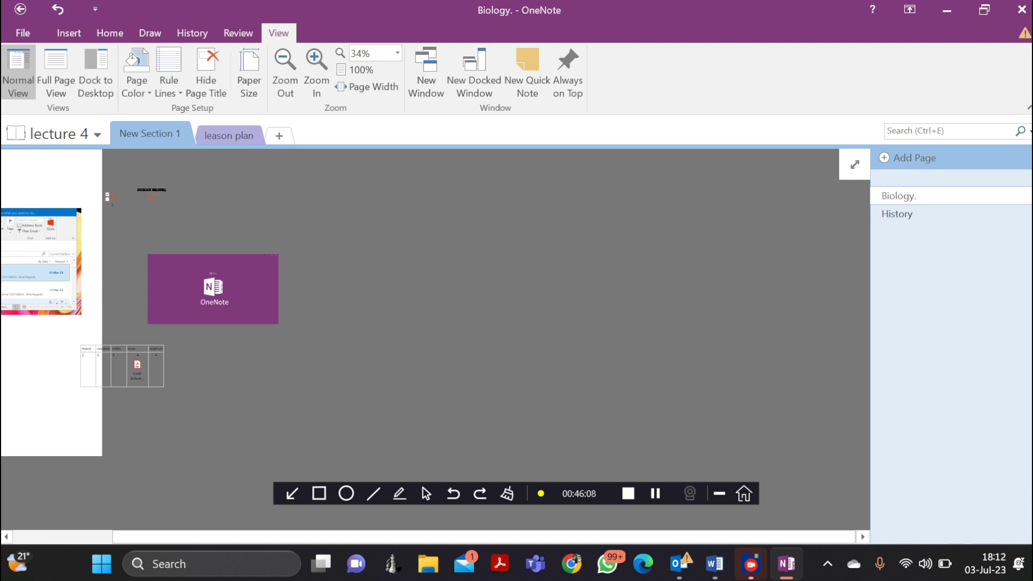
pyautogui.moveTo(119, 304); pyautogui.dragTo(210, 273)
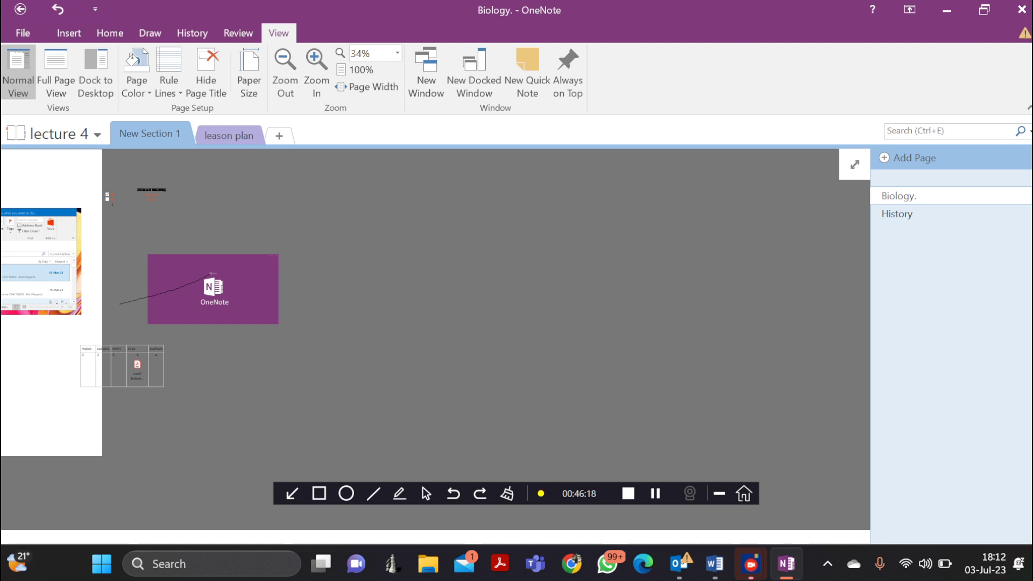
pyautogui.click(239, 33)
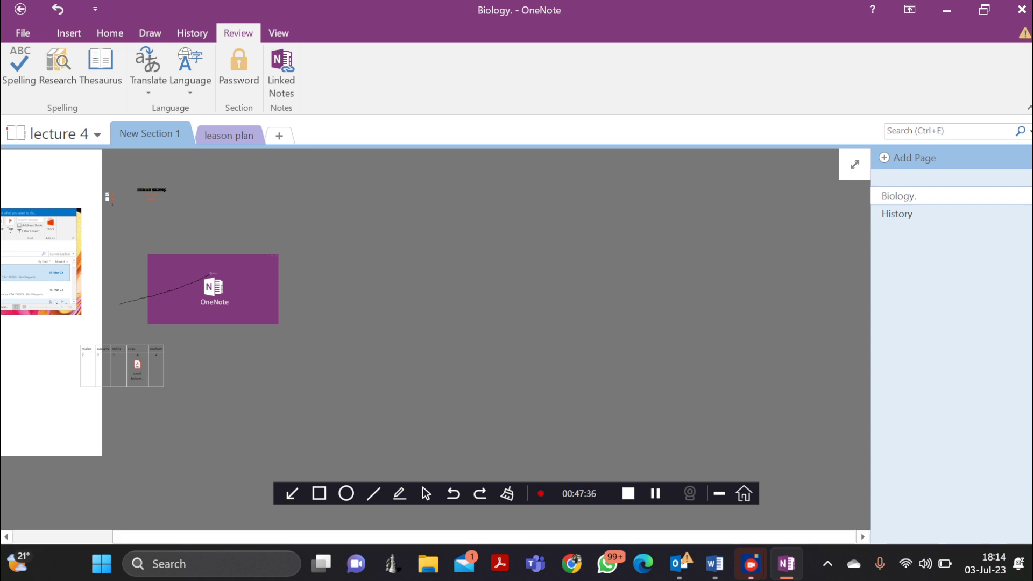
# Look through the History, Draw and Home tabs before settling on the Insert commands.
pyautogui.click(192, 33)
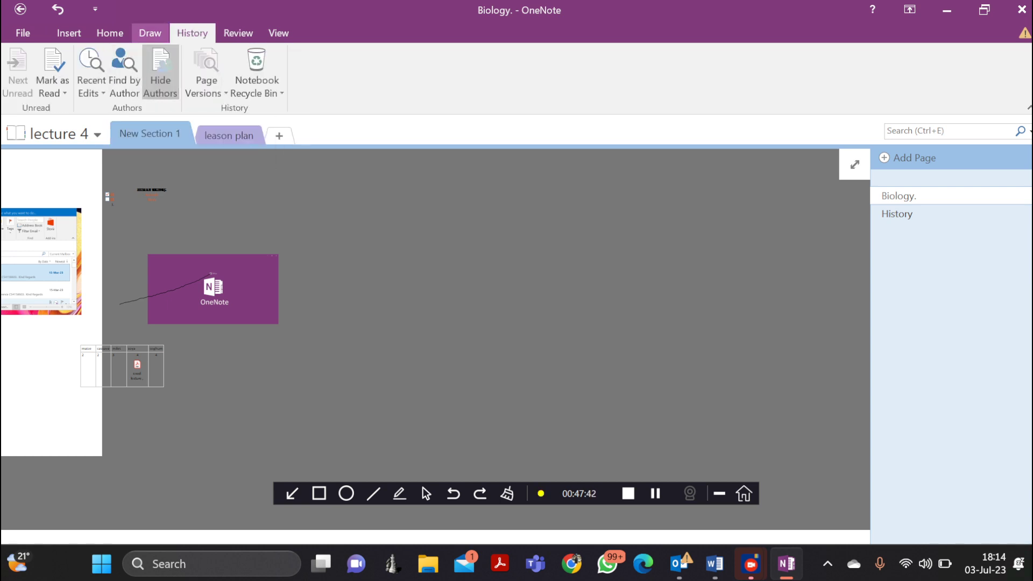
pyautogui.click(150, 32)
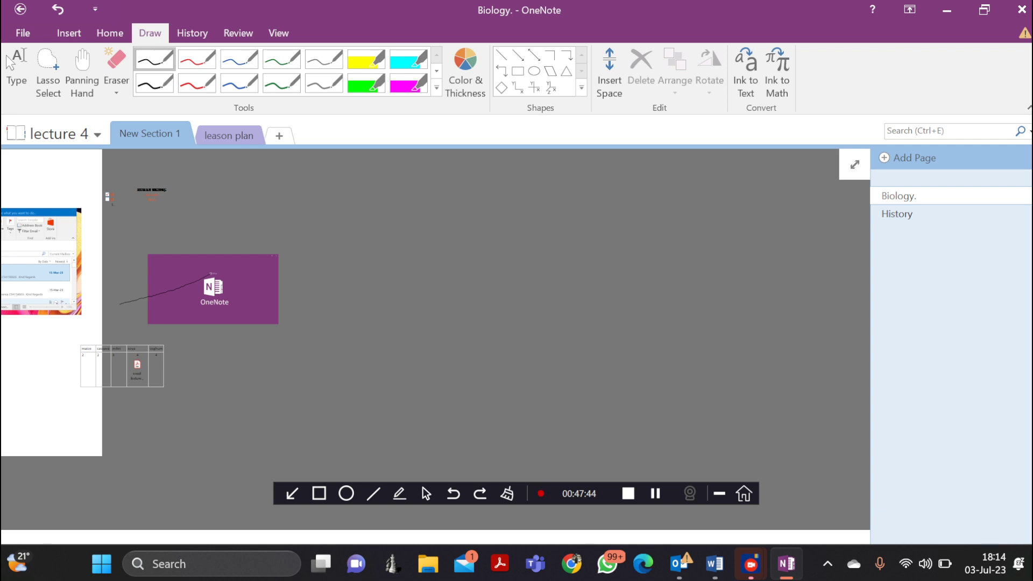
pyautogui.click(110, 33)
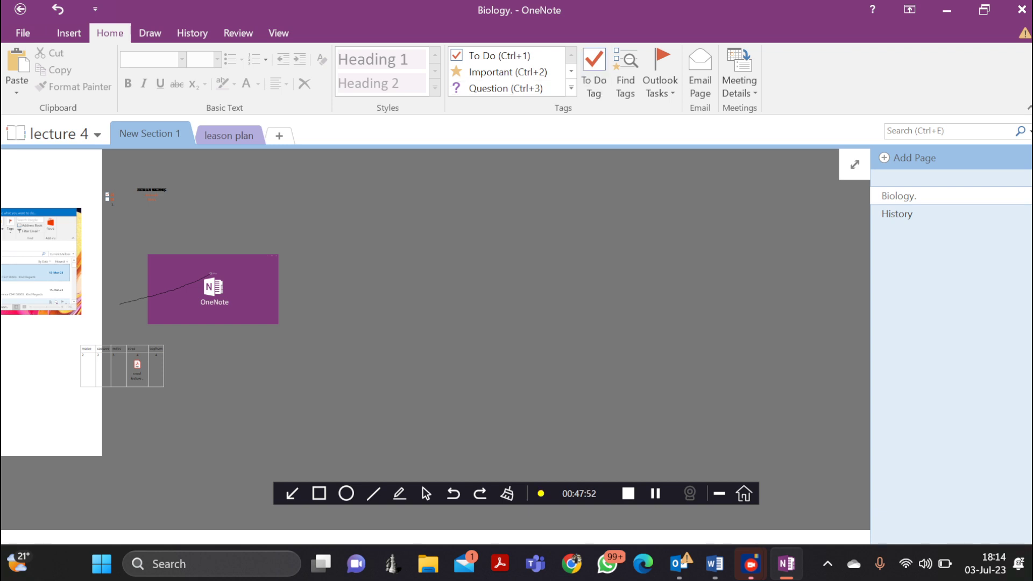
pyautogui.click(150, 32)
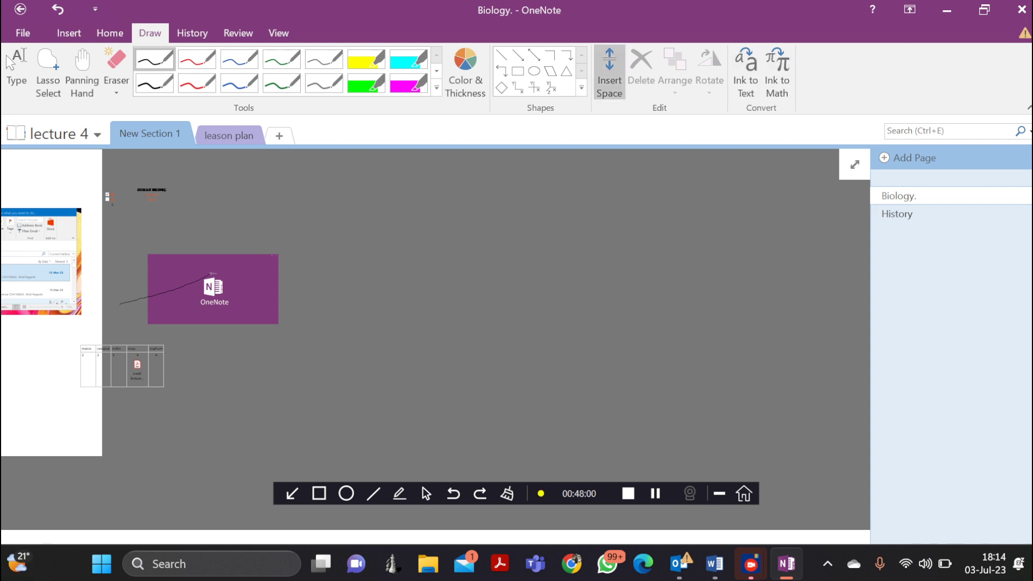
pyautogui.click(69, 33)
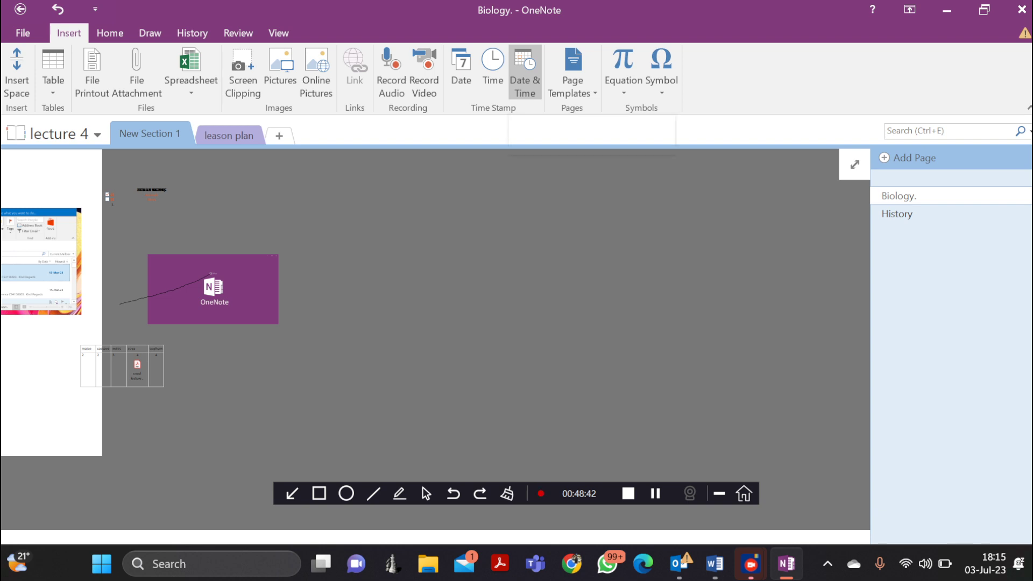
# Insert a 03-Jul-23 18:15 date-time stamp at the left end of the ink line.
pyautogui.click(524, 73)
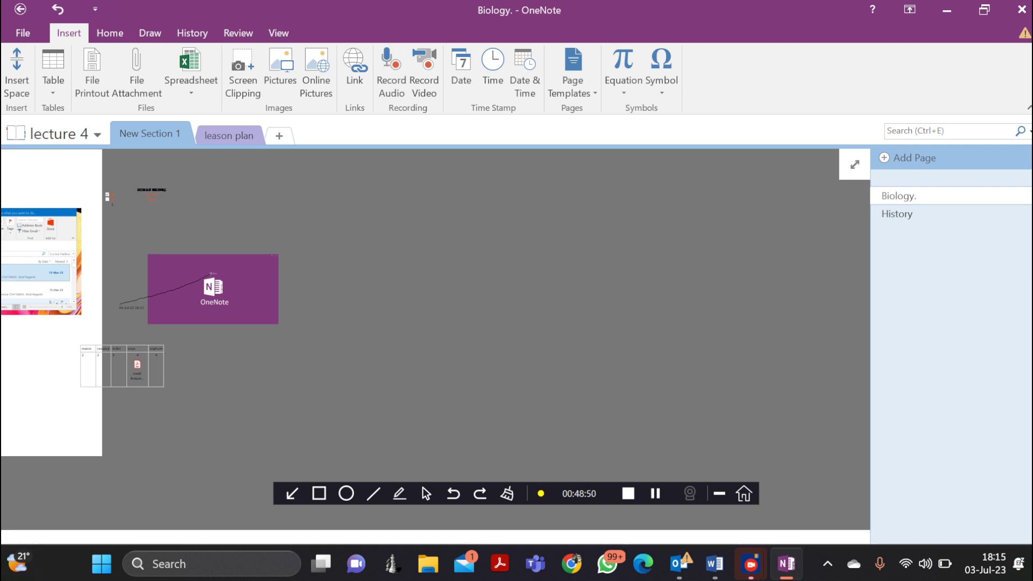
pyautogui.click(237, 33)
pyautogui.click(278, 33)
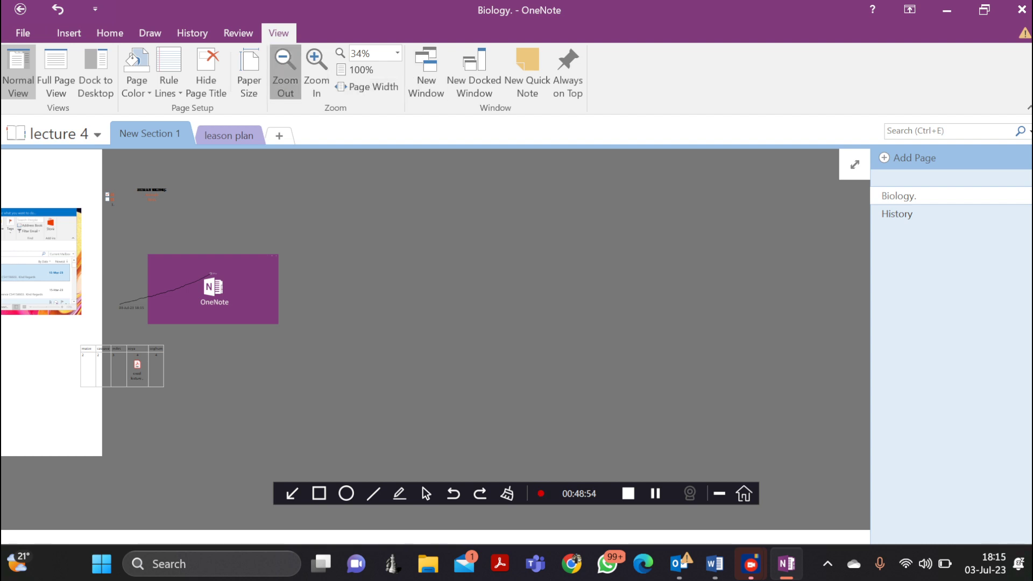
# Zoom the Biology page to 102% and switch to Full Page View.
pyautogui.click(285, 70)
pyautogui.click(316, 70)
pyautogui.click(316, 70)
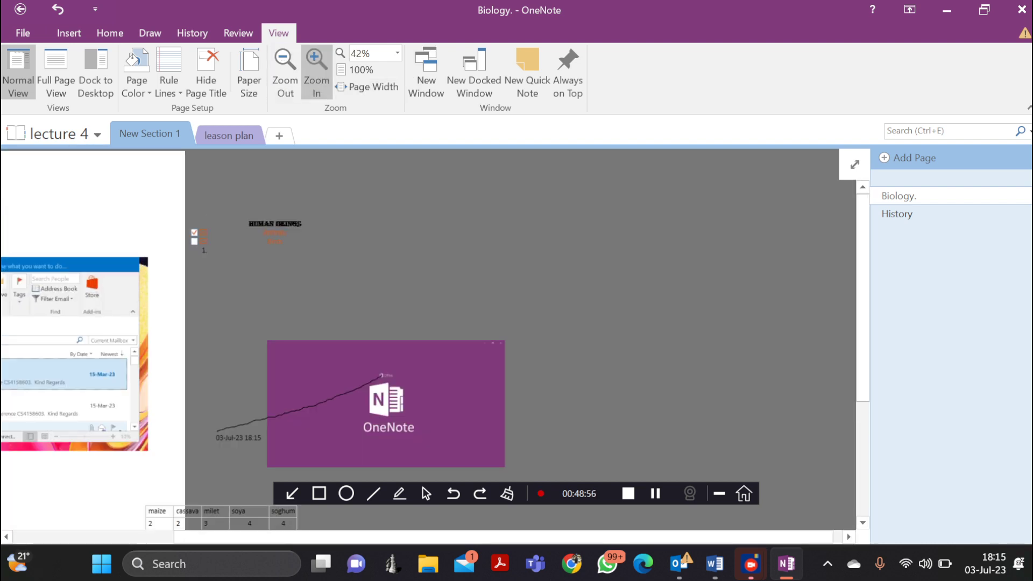
pyautogui.click(316, 70)
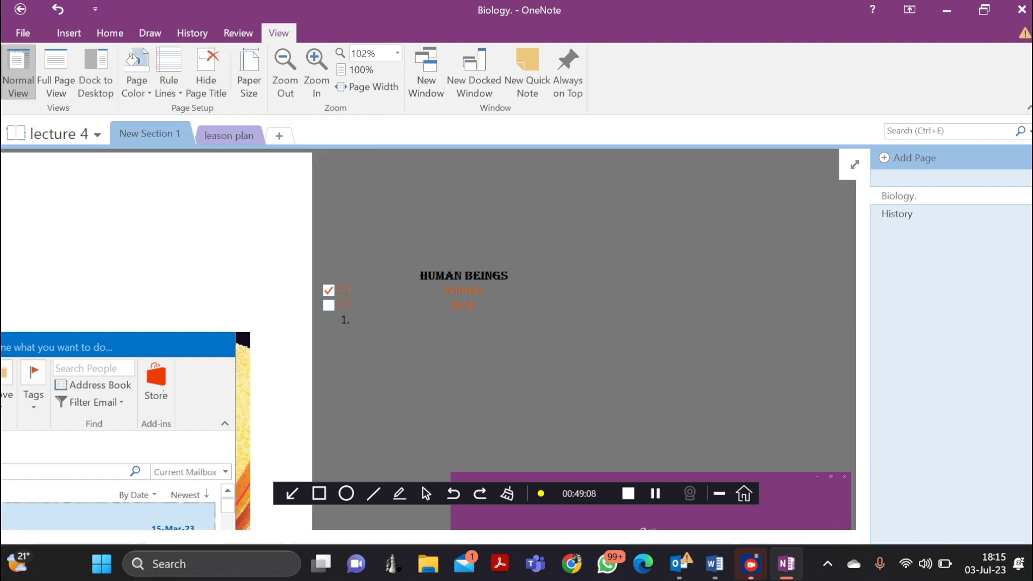
pyautogui.click(56, 73)
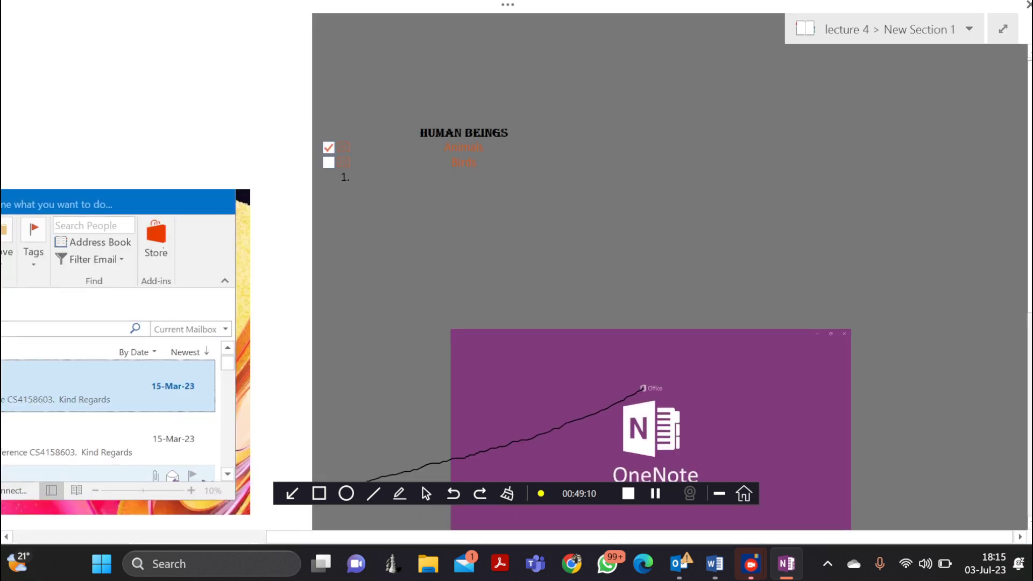